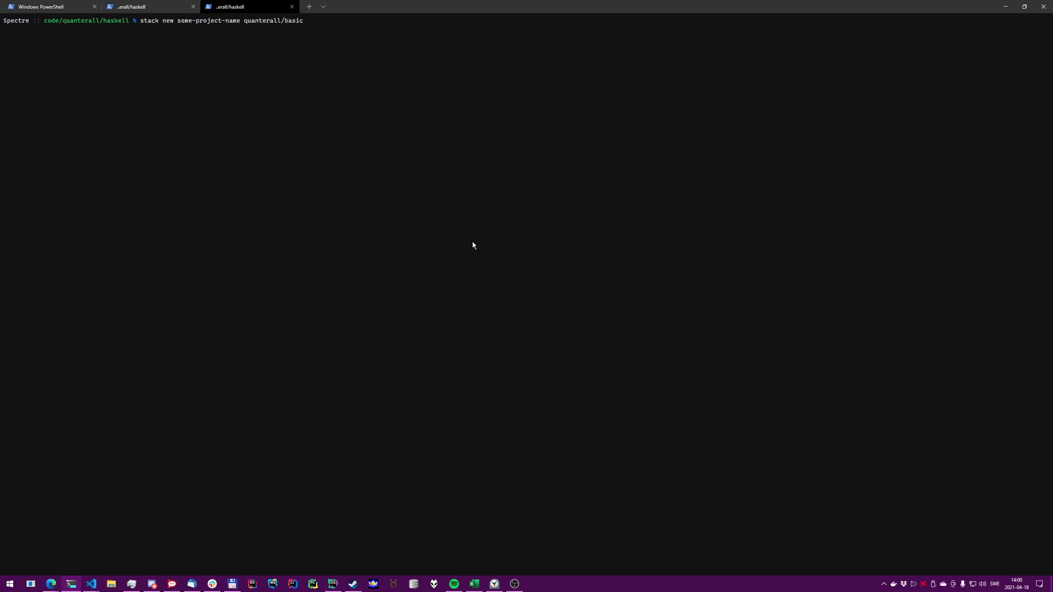
# Step: Run stack new to generate some-project-name from the quanterall/basic template
pyautogui.moveTo(245, 21); pyautogui.dragTo(277, 24)
pyautogui.click(263, 24)
pyautogui.click(294, 27)
pyautogui.press('Return')
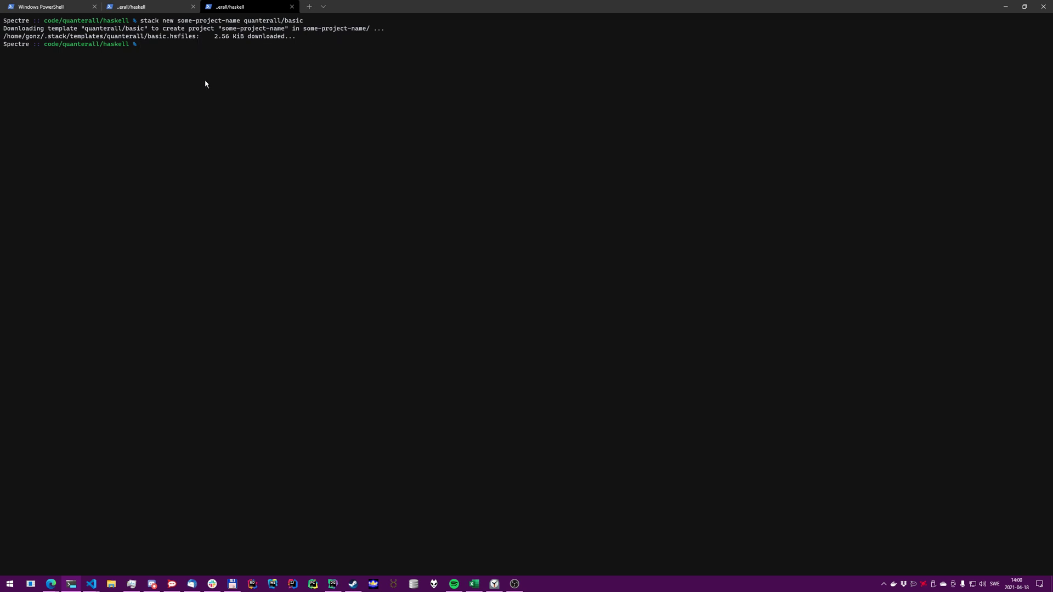
pyautogui.write('cd s')
# Step: Change into the some-project-name folder and launch VS Code there with 'code .'
pyautogui.press('Tab')
pyautogui.press('Return')
pyautogui.write('code .')
pyautogui.press('Return')
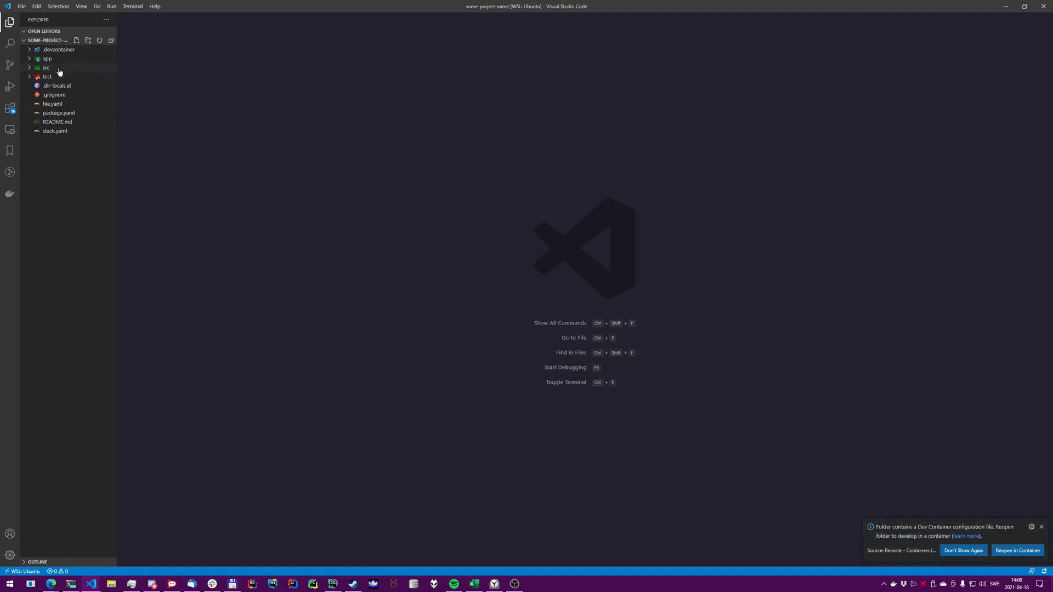
# Step: Reopen the project in its dev container and show the startup log pulling the development image
pyautogui.click(1012, 551)
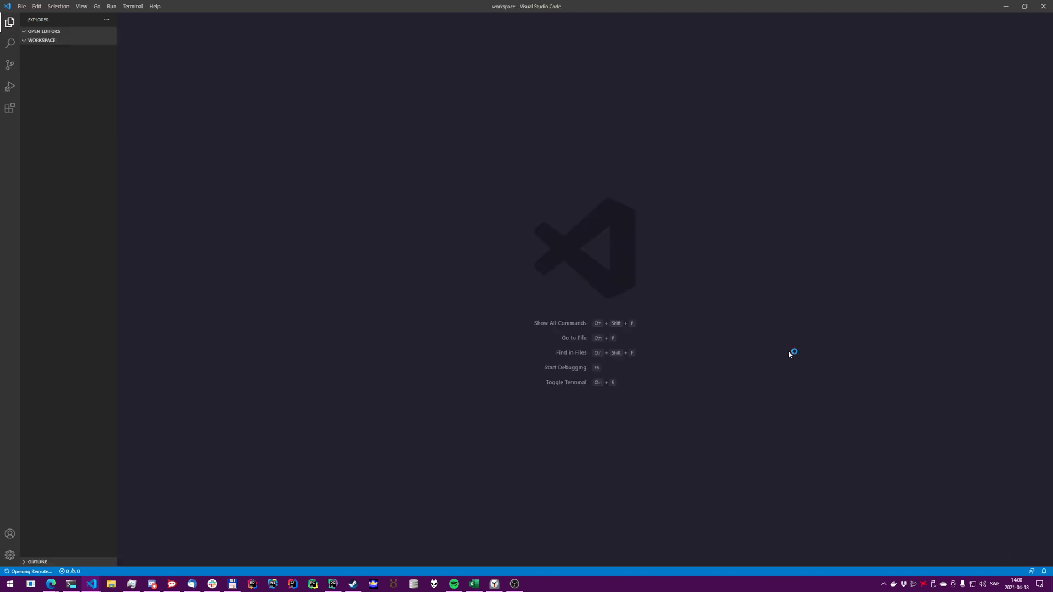
pyautogui.click(936, 555)
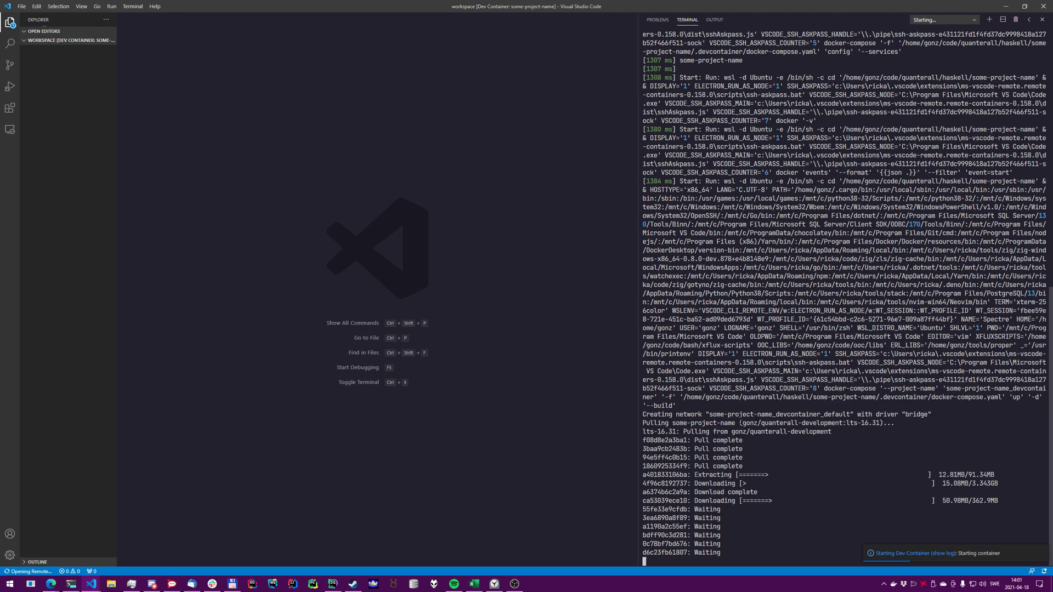
pyautogui.moveTo(739, 423); pyautogui.dragTo(881, 423)
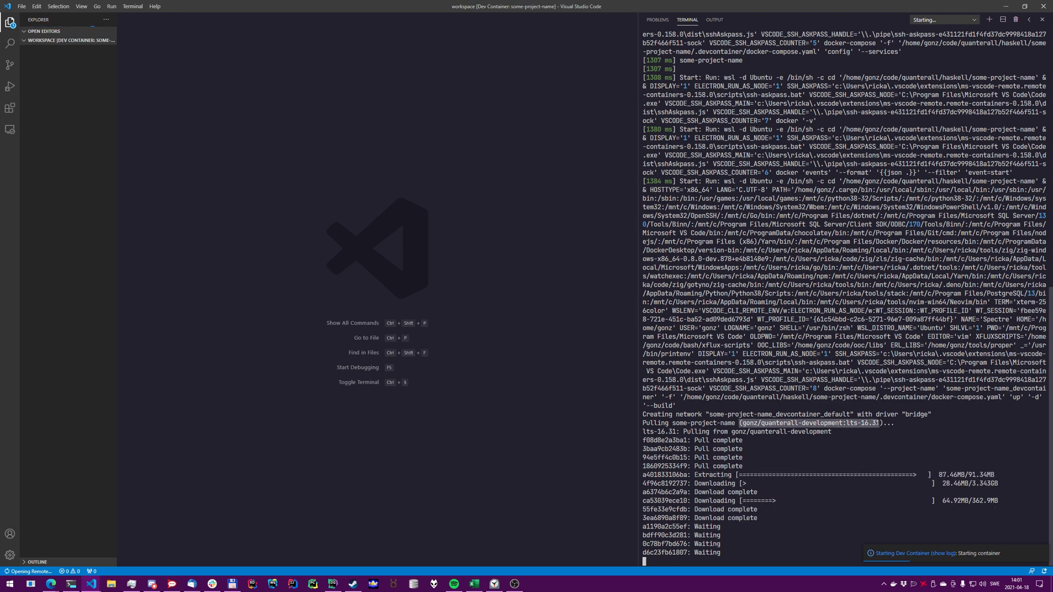
pyautogui.rightClick(819, 433)
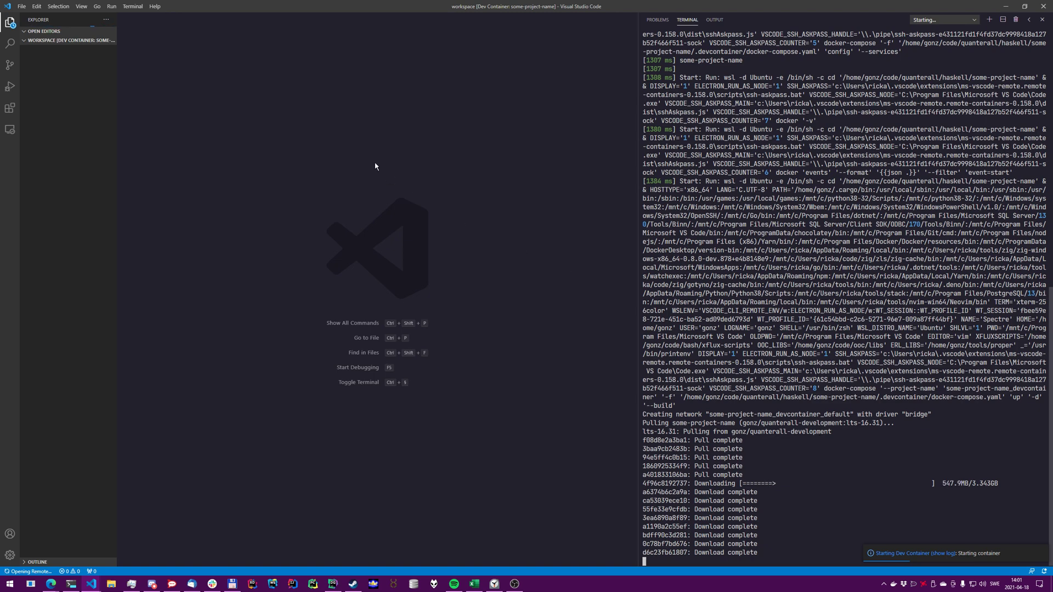
pyautogui.hotkey('alt', 'Tab')
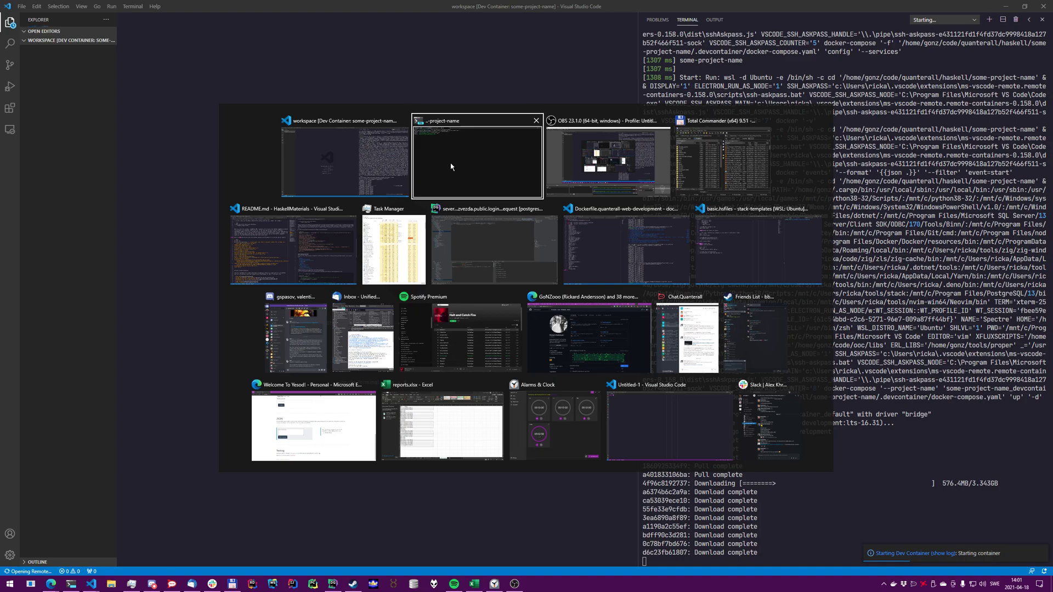
# Step: Print .devcontainer/devcontainer.json with cat in the project's terminal
pyautogui.click(450, 167)
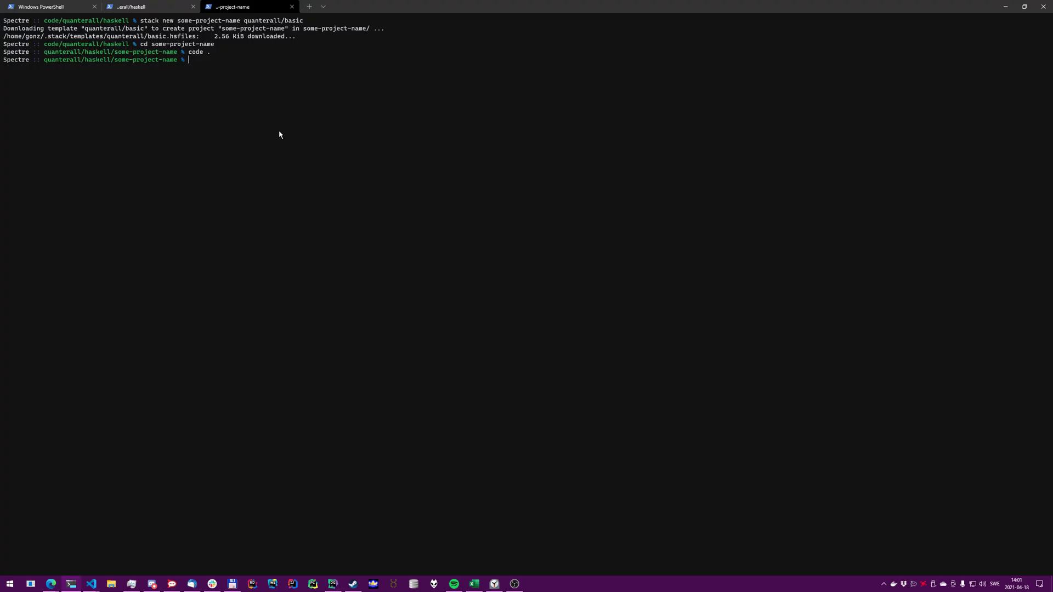
pyautogui.write('cat .d')
pyautogui.press('Tab')
pyautogui.write('d')
pyautogui.press('Tab')
pyautogui.press('Return')
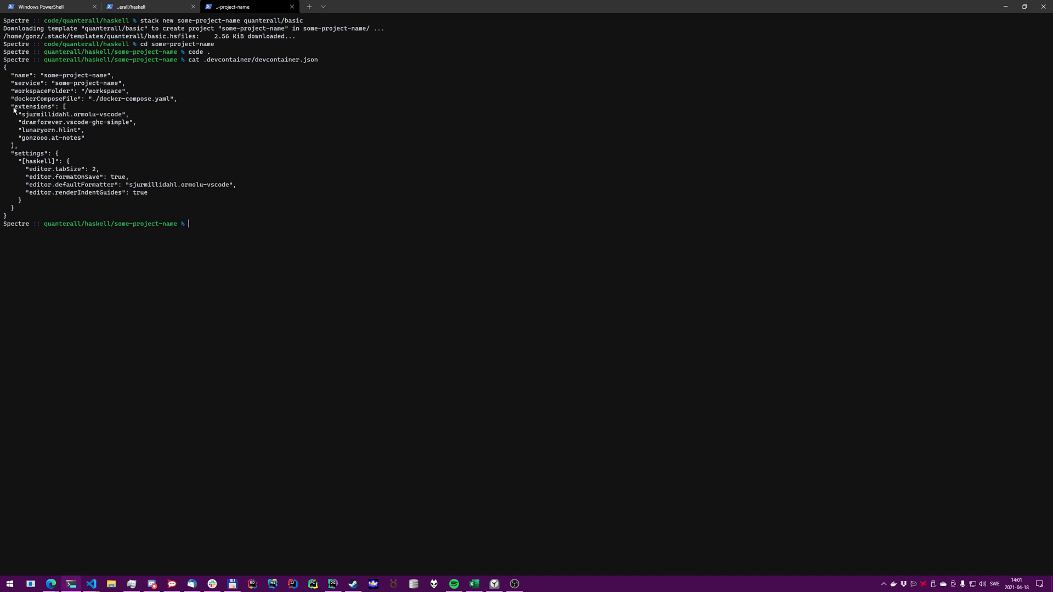
# Step: Point out the container name entry and the docker-compose file reference
pyautogui.moveTo(11, 75); pyautogui.dragTo(113, 76)
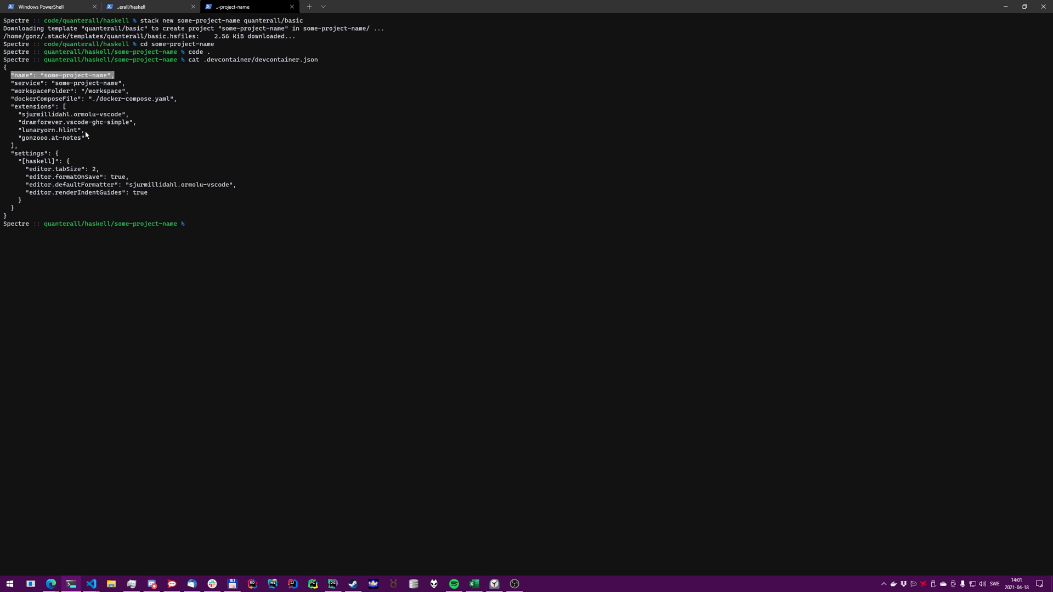
pyautogui.moveTo(89, 99); pyautogui.dragTo(174, 100)
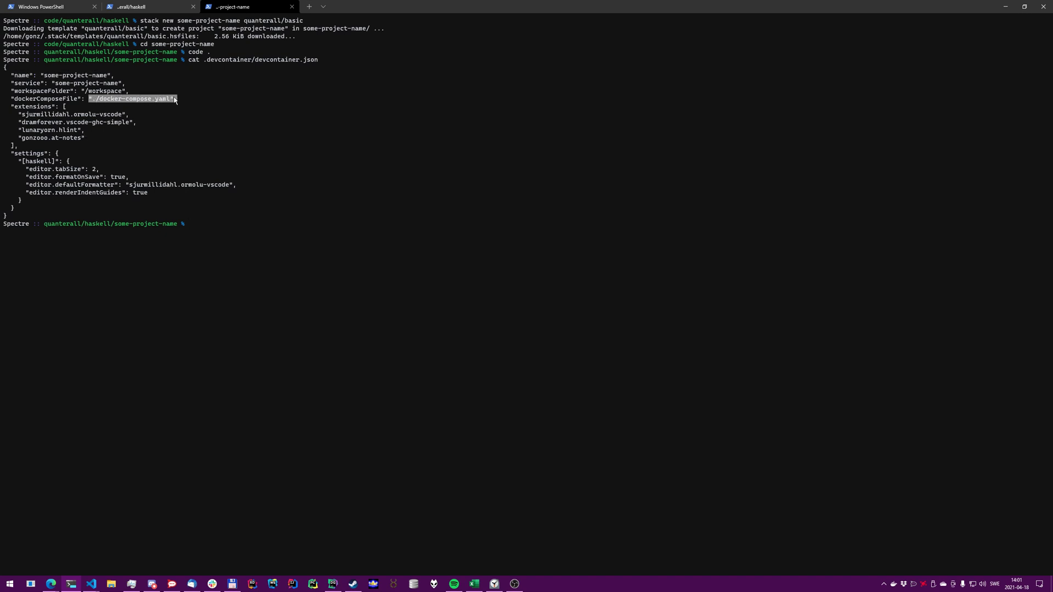
pyautogui.click(48, 110)
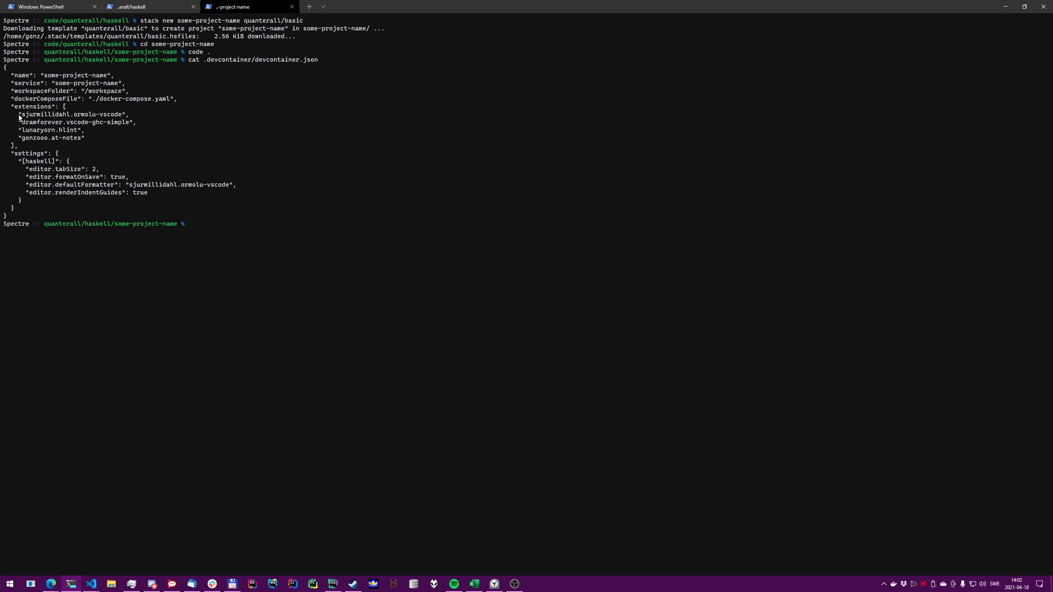
# Step: Go over the listed extensions: ormolu, ghc-simple, hlint and at-notes
pyautogui.moveTo(19, 115); pyautogui.dragTo(127, 119)
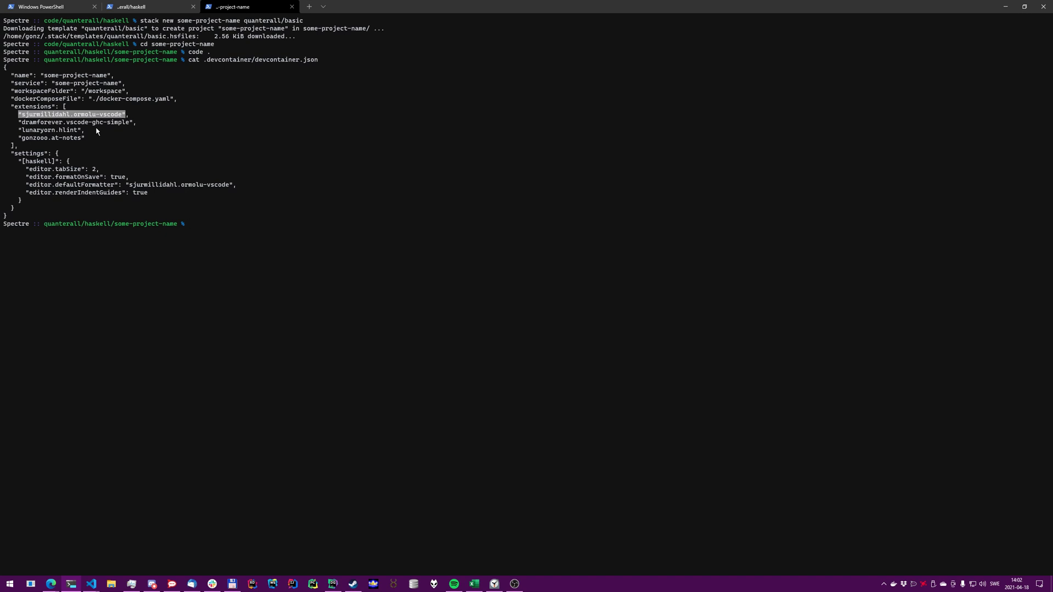
pyautogui.hotkey('ctrl', 'c')
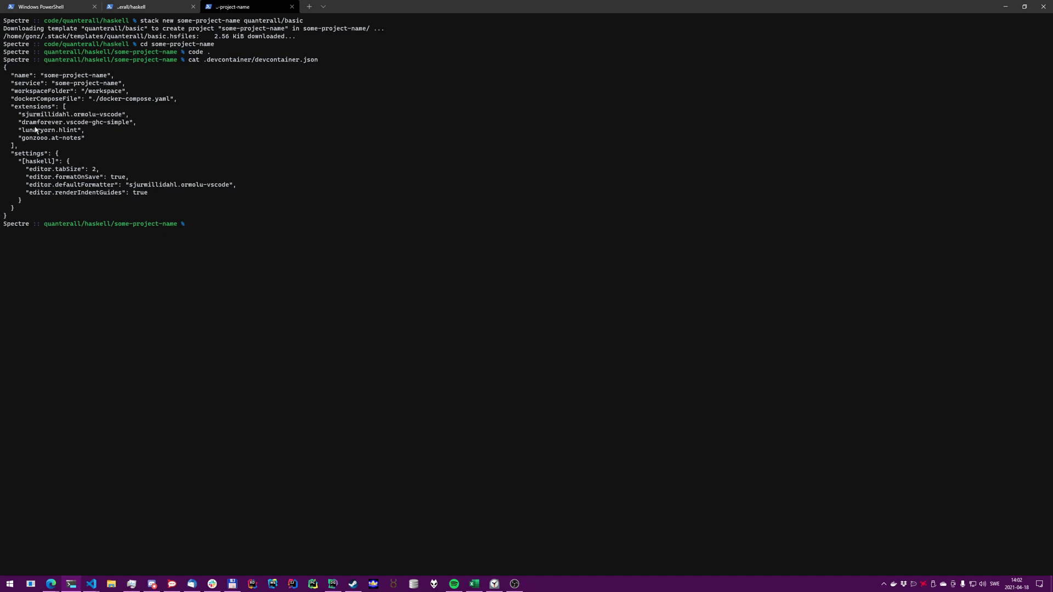
pyautogui.moveTo(19, 122); pyautogui.dragTo(134, 126)
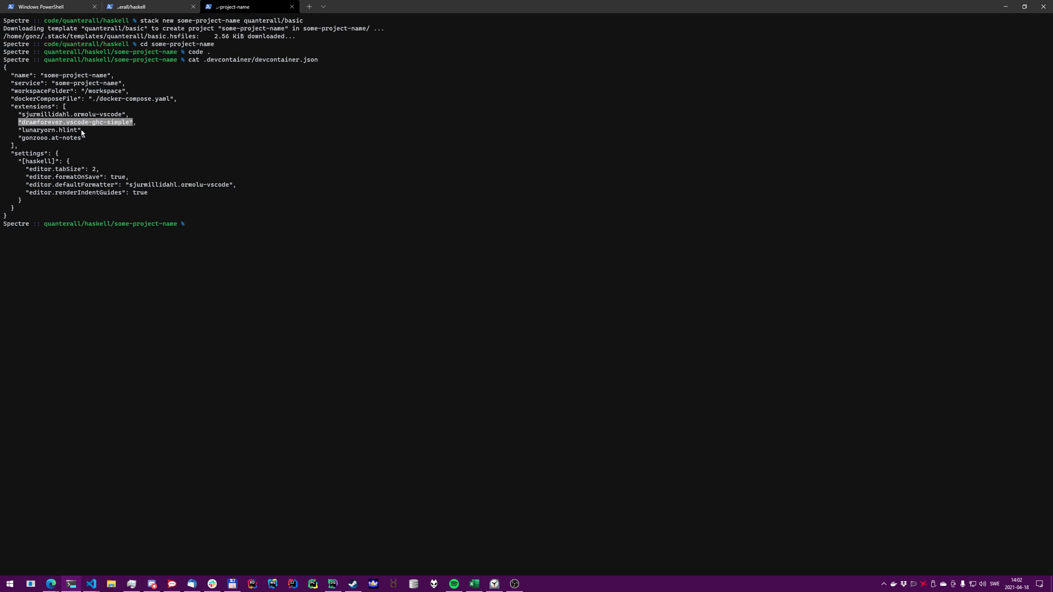
pyautogui.moveTo(83, 131); pyautogui.dragTo(20, 131)
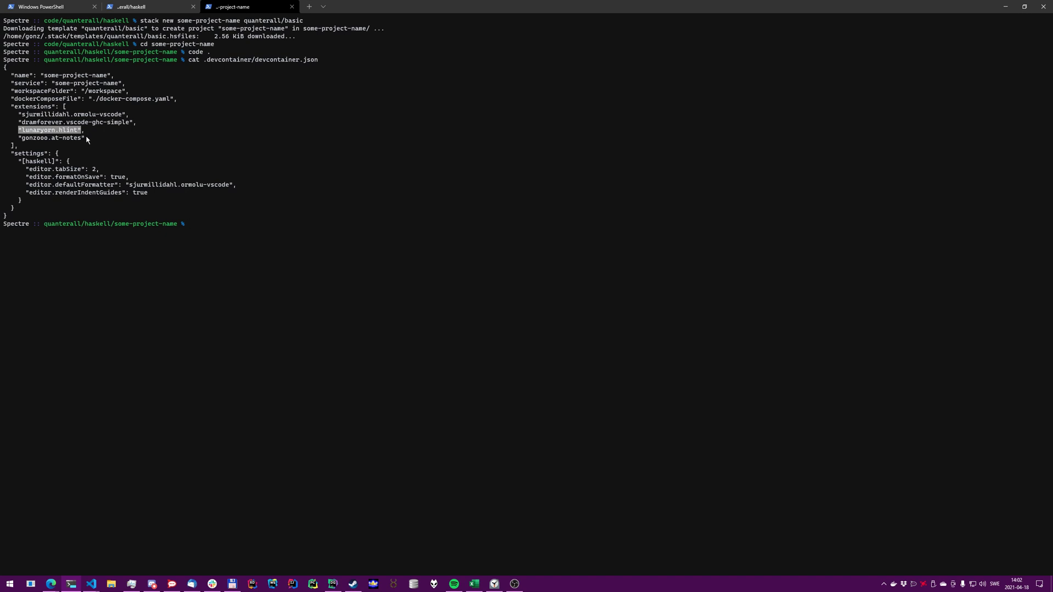
pyautogui.moveTo(86, 138); pyautogui.dragTo(20, 140)
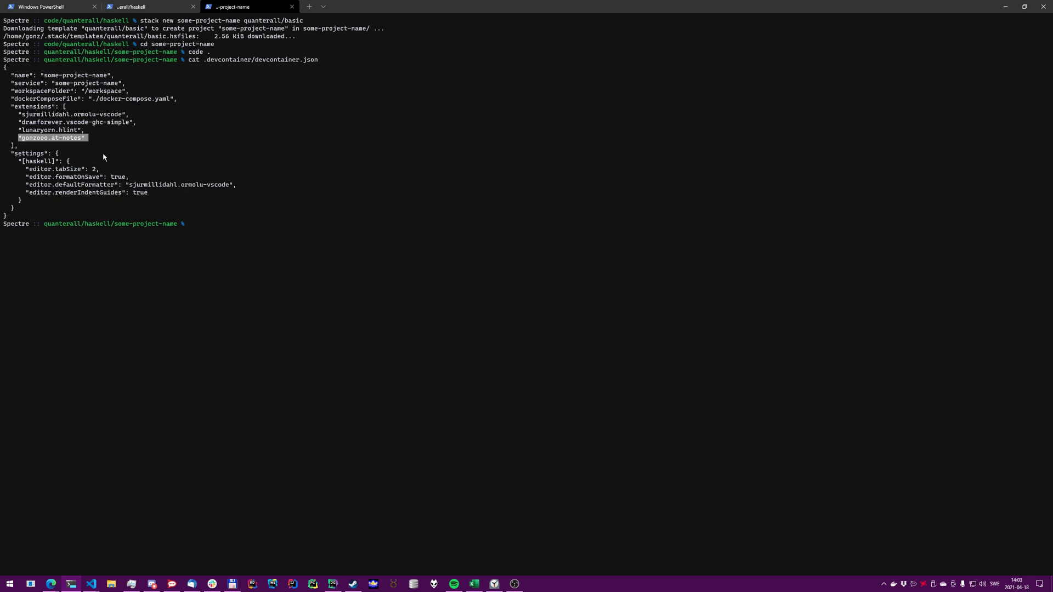
# Step: Review the [haskell] editor settings: default formatter and indent guides
pyautogui.click(51, 165)
pyautogui.moveTo(19, 164); pyautogui.dragTo(33, 185)
pyautogui.hotkey('ctrl', 'c')
pyautogui.moveTo(234, 186); pyautogui.dragTo(126, 185)
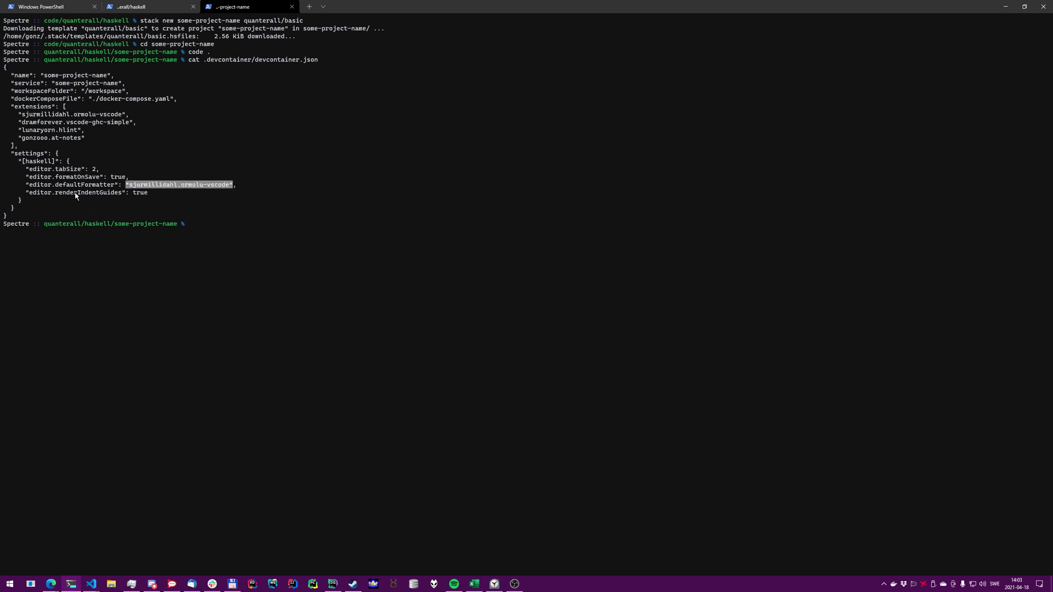
pyautogui.moveTo(26, 193); pyautogui.dragTo(147, 197)
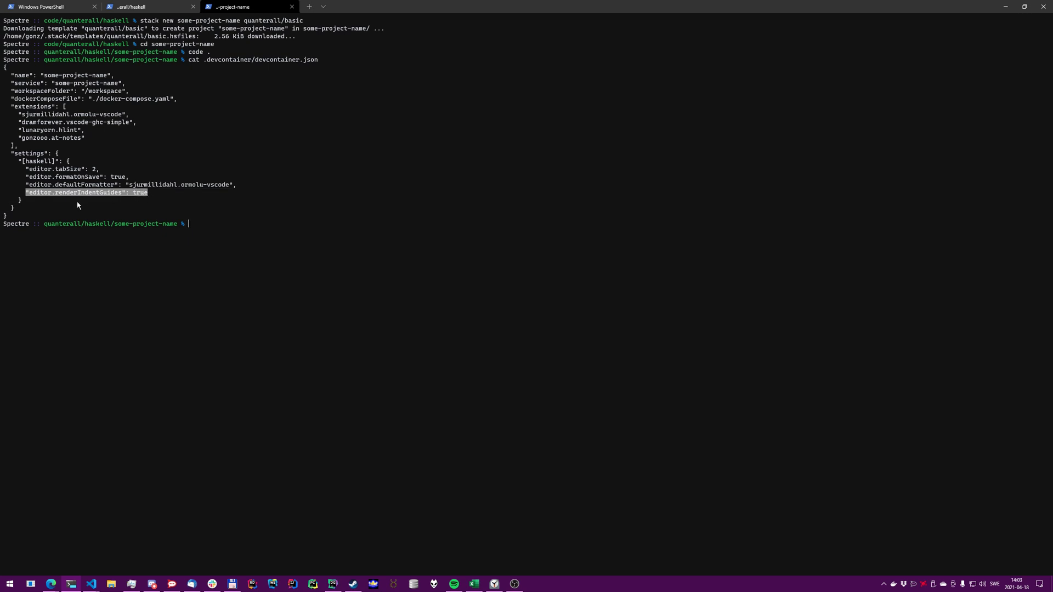
pyautogui.rightClick(113, 205)
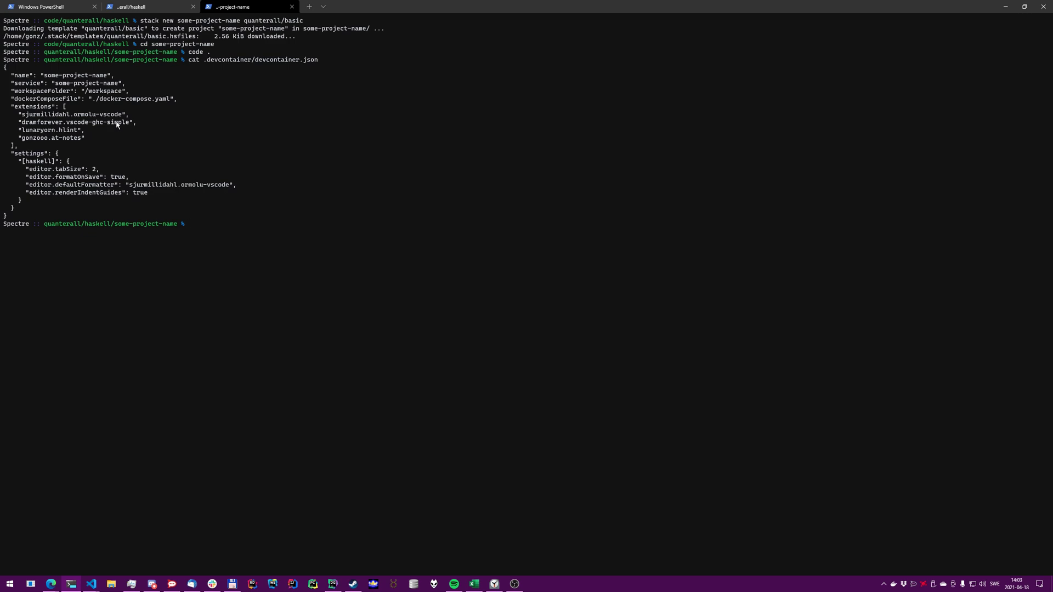
# Step: Switch windows to bring the development Dockerfile's VS Code window forward
pyautogui.hotkey('alt', 'Tab')
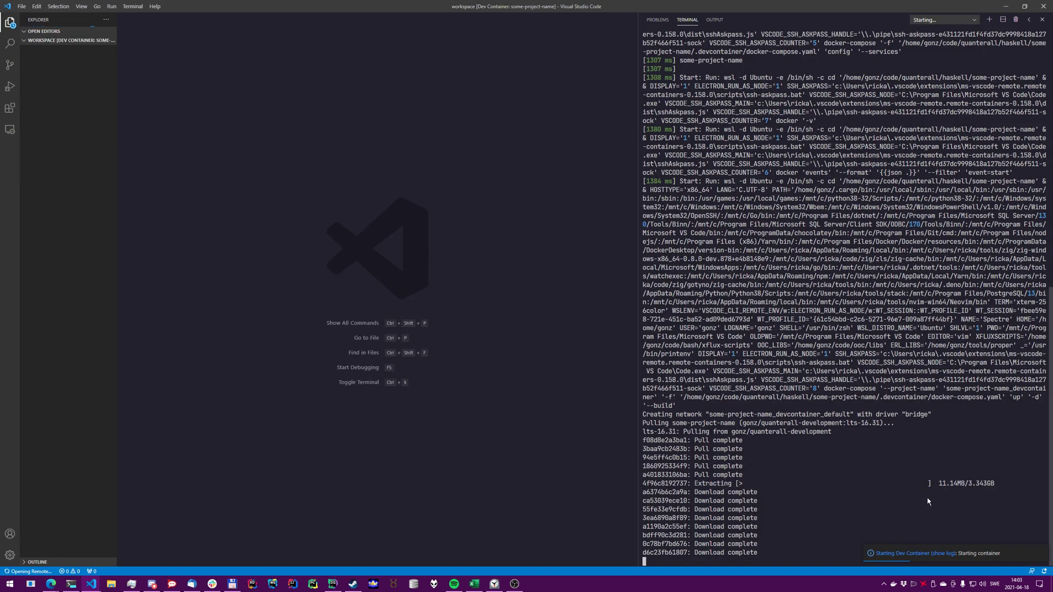
pyautogui.hotkey('alt', 'Tab')
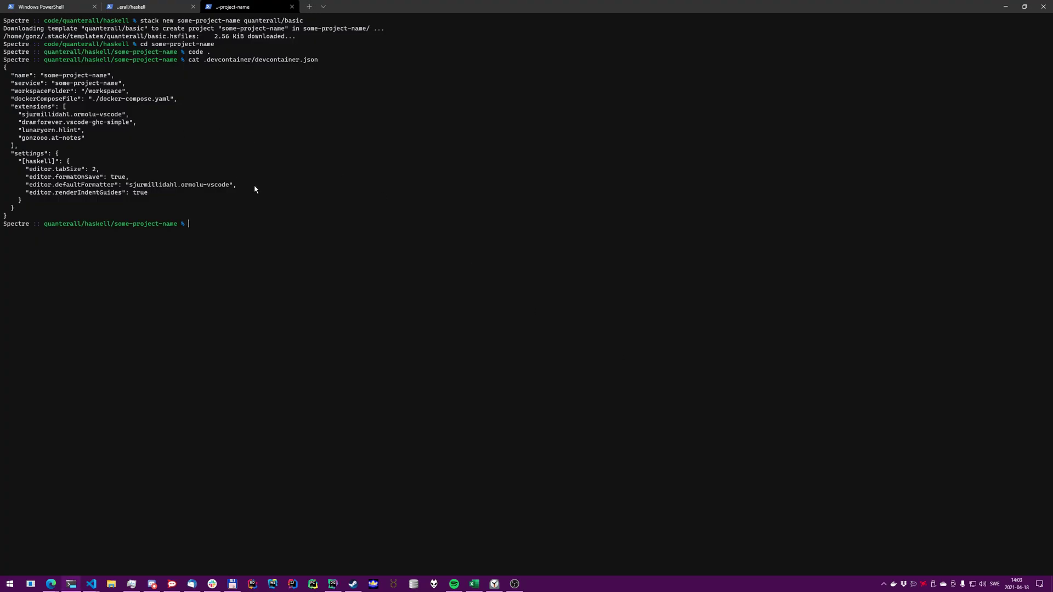
pyautogui.hotkey('alt', 'Tab')
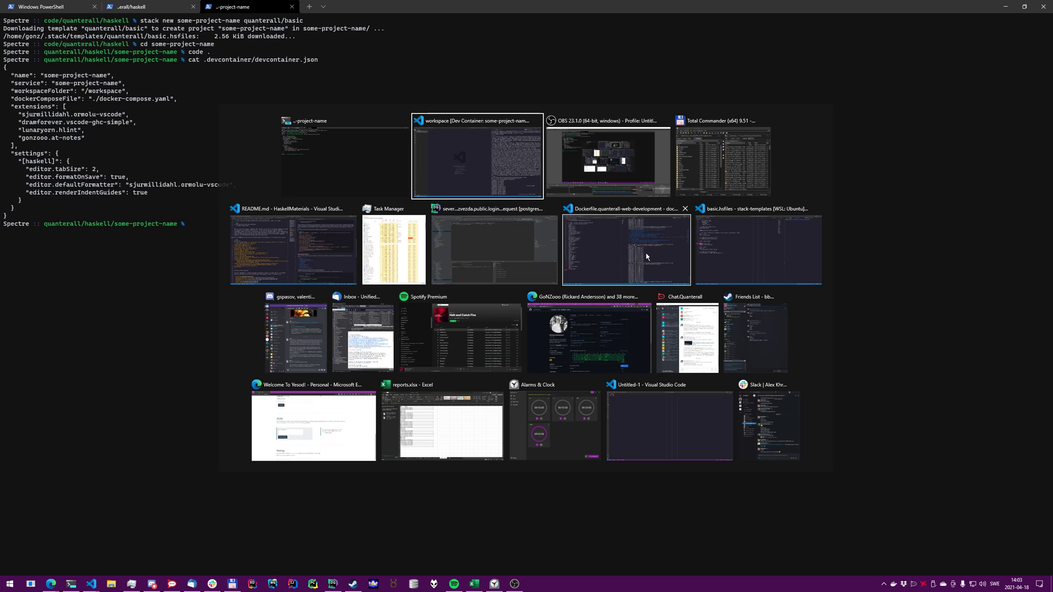
pyautogui.click(645, 256)
# Step: Walk through Dockerfile.quanterall-development's postgresql-client, ormolu and hlint install lines
pyautogui.click(172, 19)
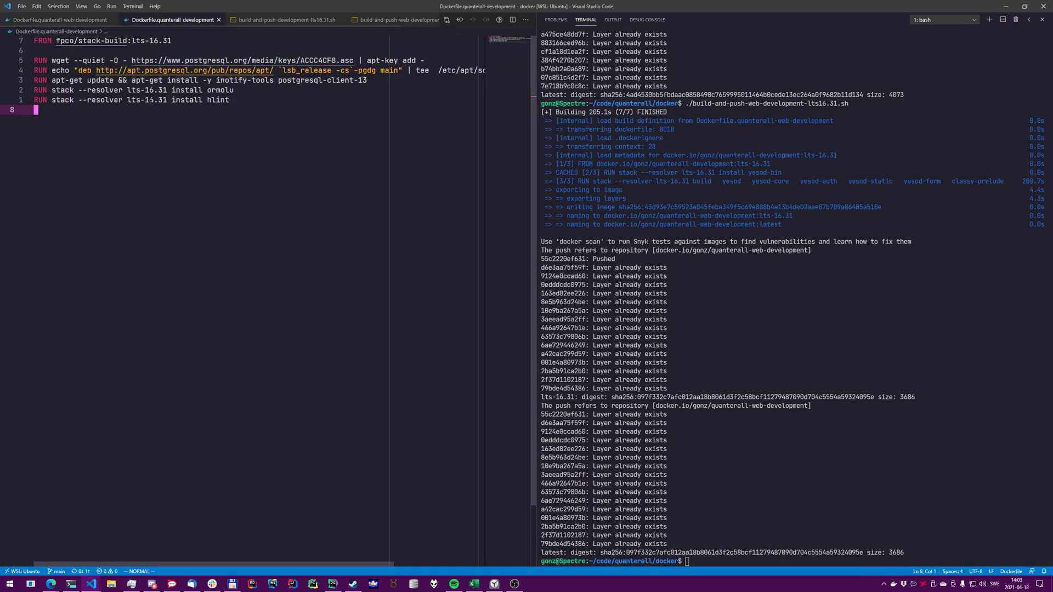
pyautogui.click(151, 100)
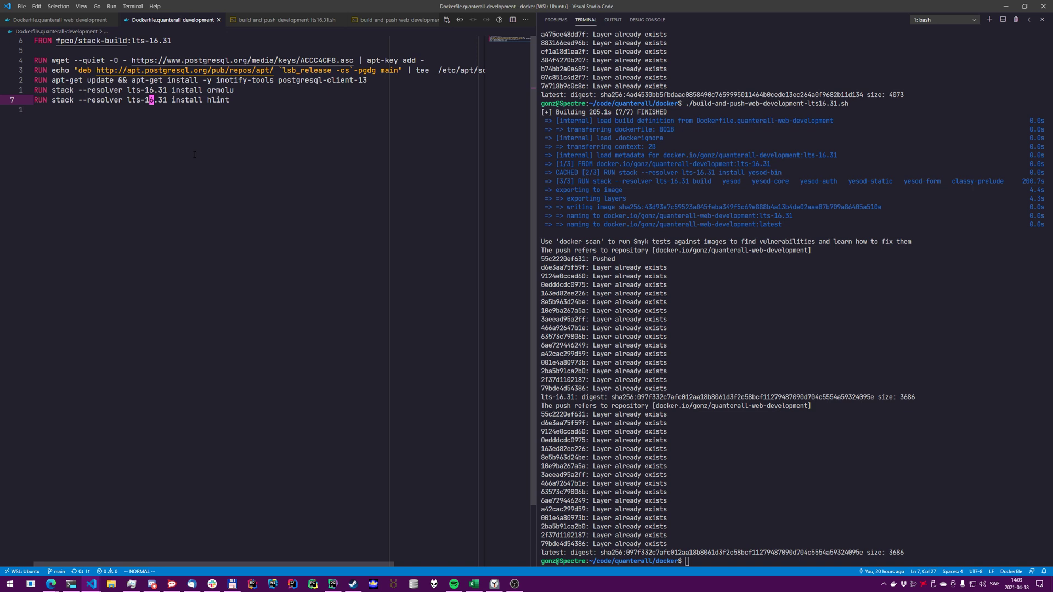
pyautogui.hotkey('ctrl', 'j')
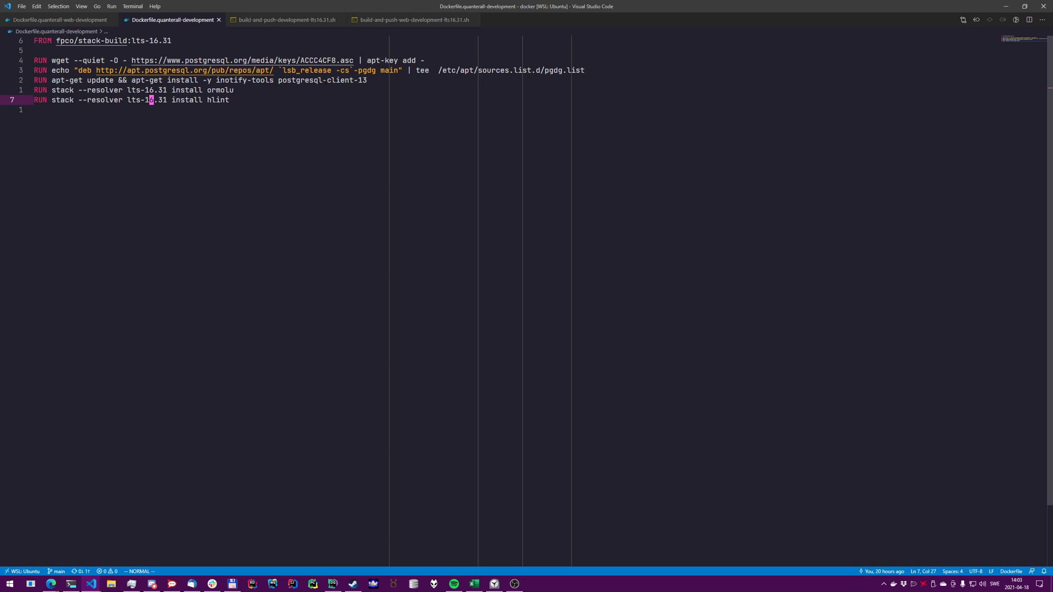
pyautogui.click(329, 79)
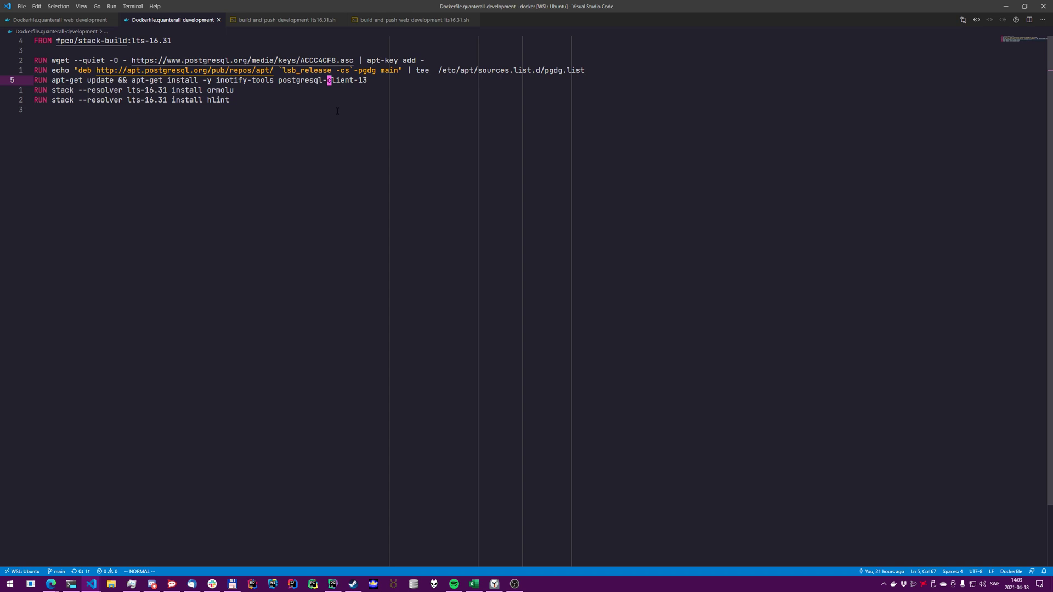
pyautogui.click(212, 90)
pyautogui.press('j')
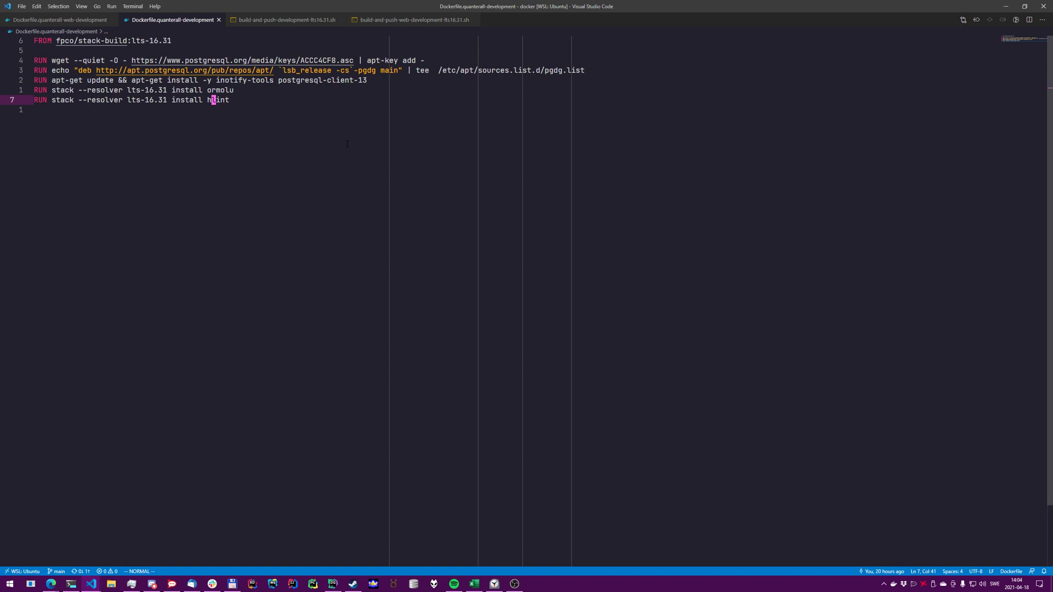
# Step: Select the lts-16.31 resolver version, then switch to the starting dev container window
pyautogui.press('k')
pyautogui.press('B')
pyautogui.press('B')
pyautogui.press('B')
pyautogui.press('v')
pyautogui.press('E')
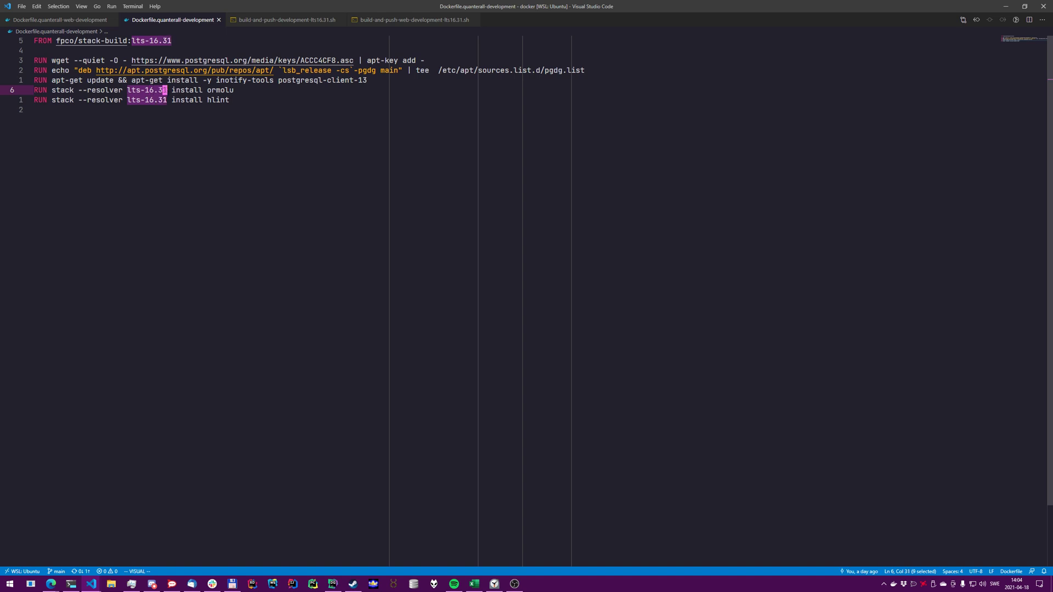
pyautogui.click(212, 123)
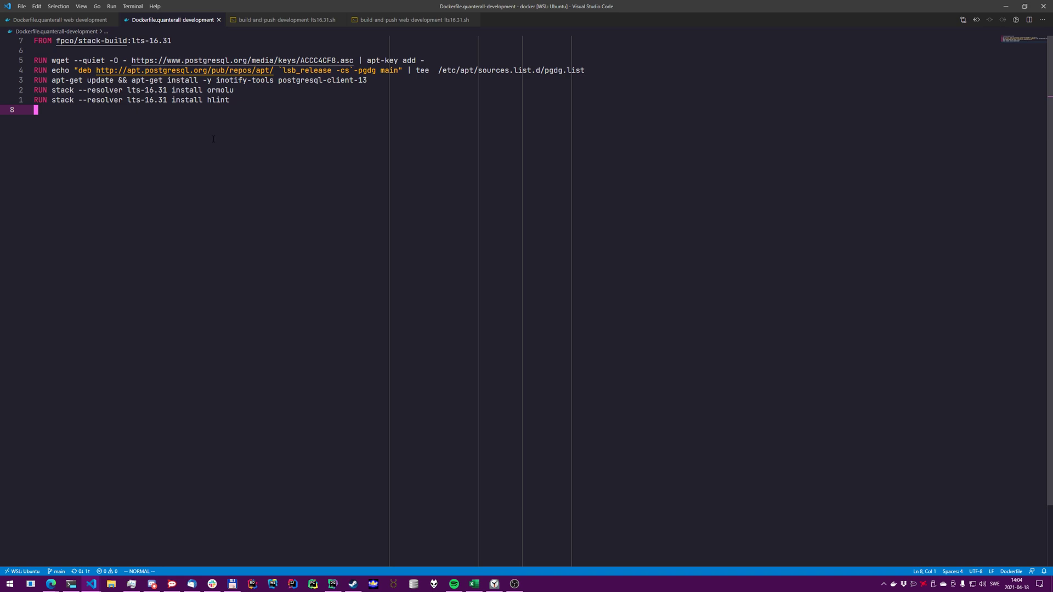
pyautogui.hotkey('alt', 'Tab')
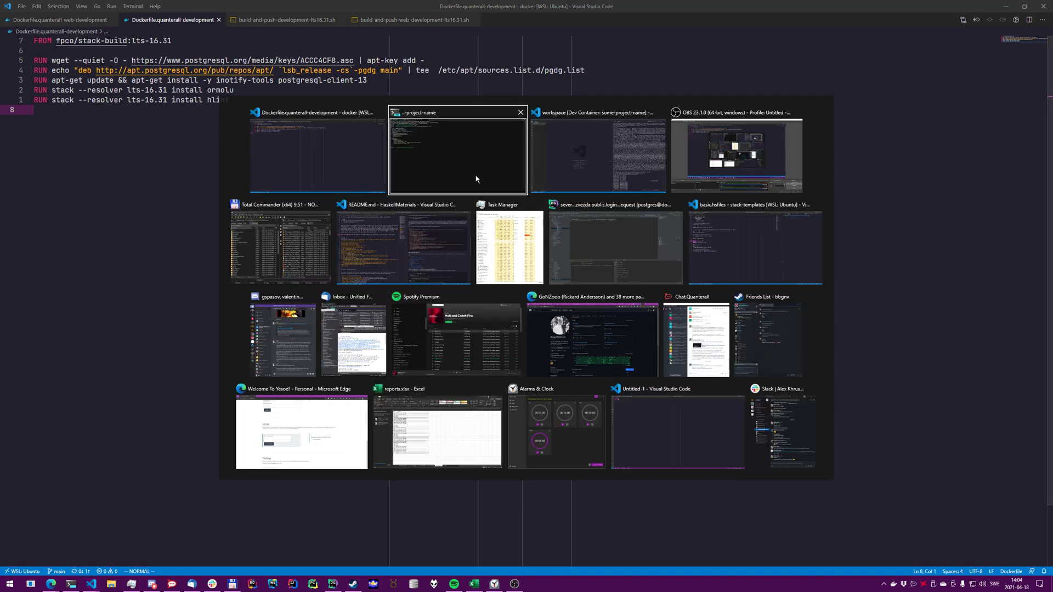
pyautogui.hotkey('alt', 'Tab')
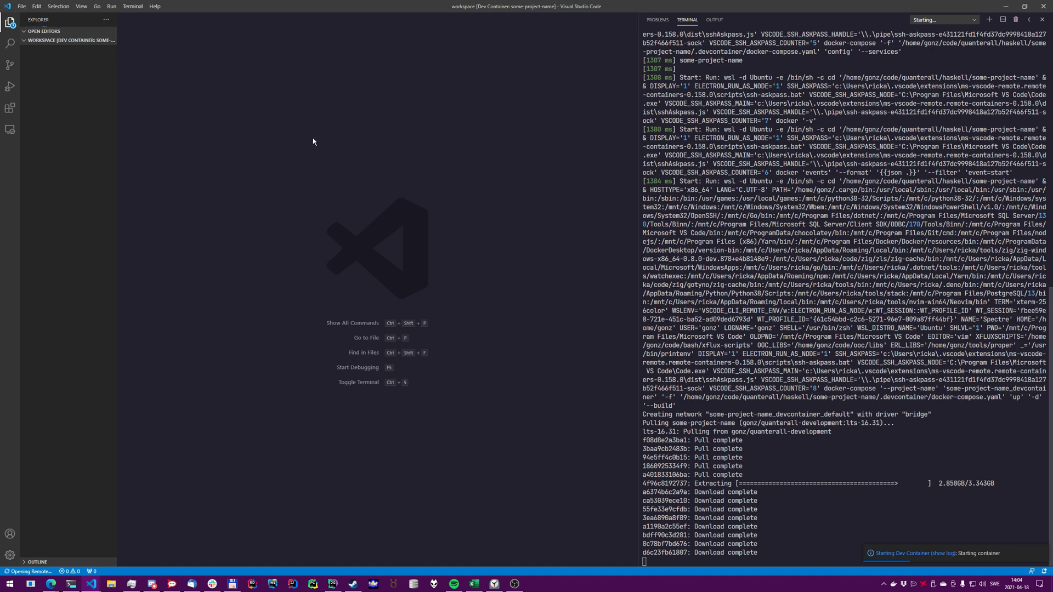
pyautogui.hotkey('alt', 'Tab')
pyautogui.click(500, 155)
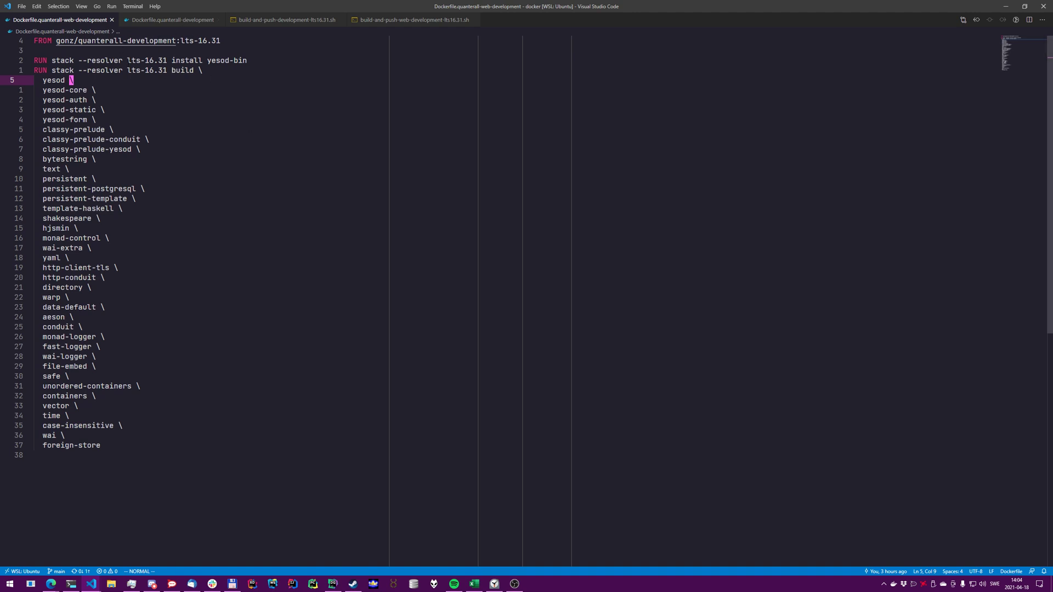
pyautogui.moveTo(207, 61); pyautogui.dragTo(260, 63)
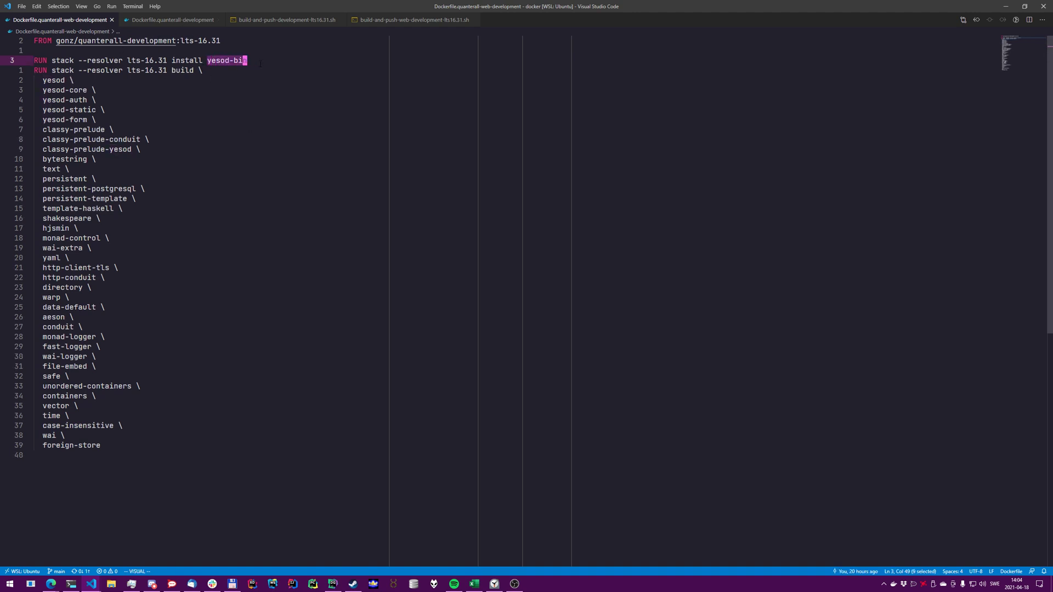
pyautogui.moveTo(36, 80)
pyautogui.mouseDown()
pyautogui.moveTo(140, 149)
pyautogui.moveTo(124, 208)
pyautogui.mouseUp()
pyautogui.click(200, 246)
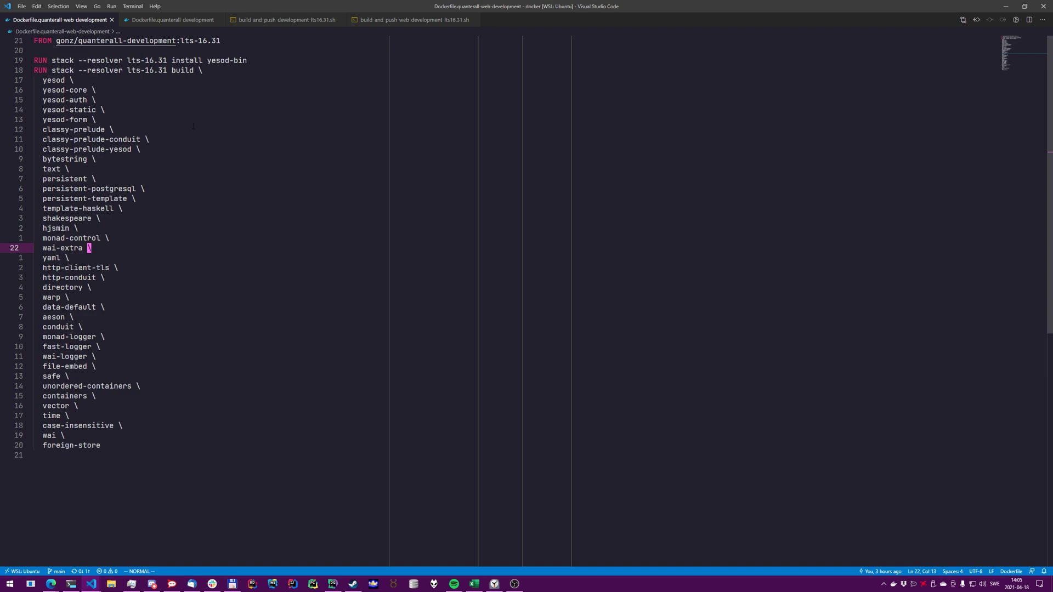
pyautogui.press('super+Tab')
# Step: In a new container bash terminal, run stack run so the project prints Hello, World!
pyautogui.click(607, 296)
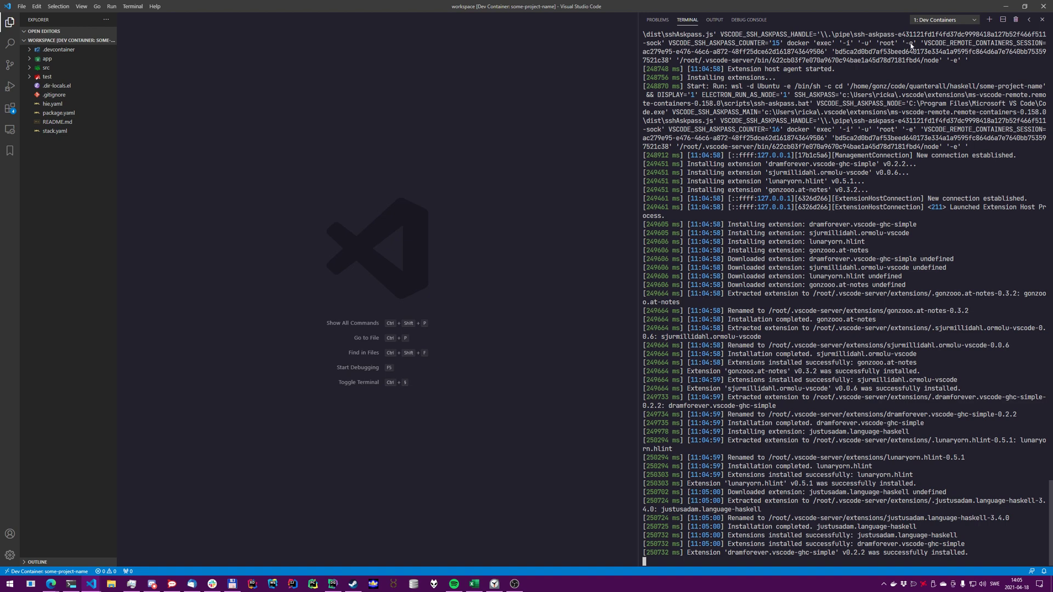
pyautogui.click(988, 20)
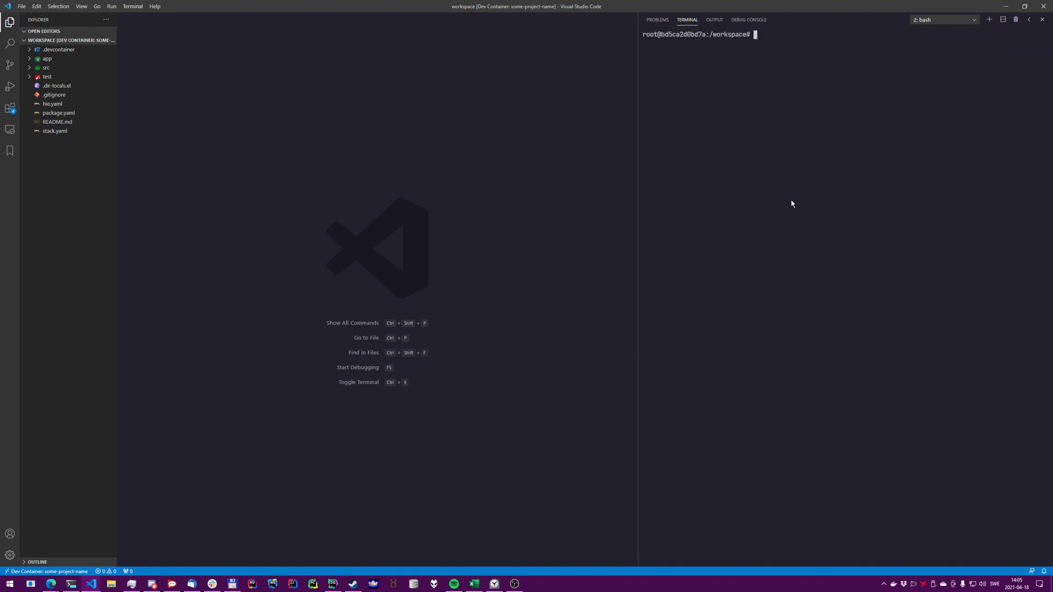
pyautogui.write('st')
pyautogui.press('BackSpace')
pyautogui.press('BackSpace')
pyautogui.write('stack run')
pyautogui.press('Return')
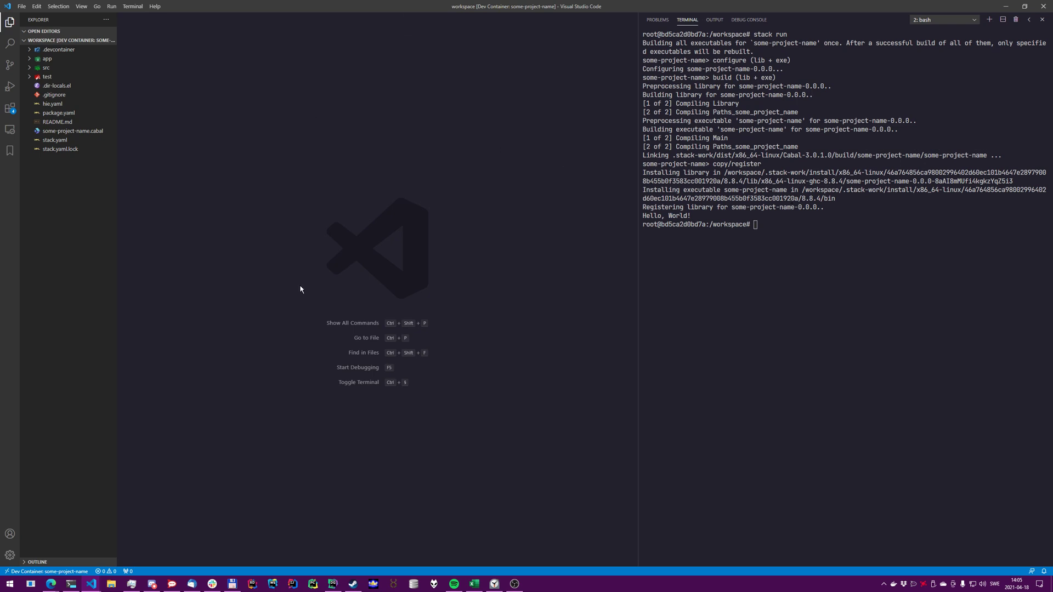
pyautogui.hotkey('ctrl', 'p')
pyautogui.write('src')
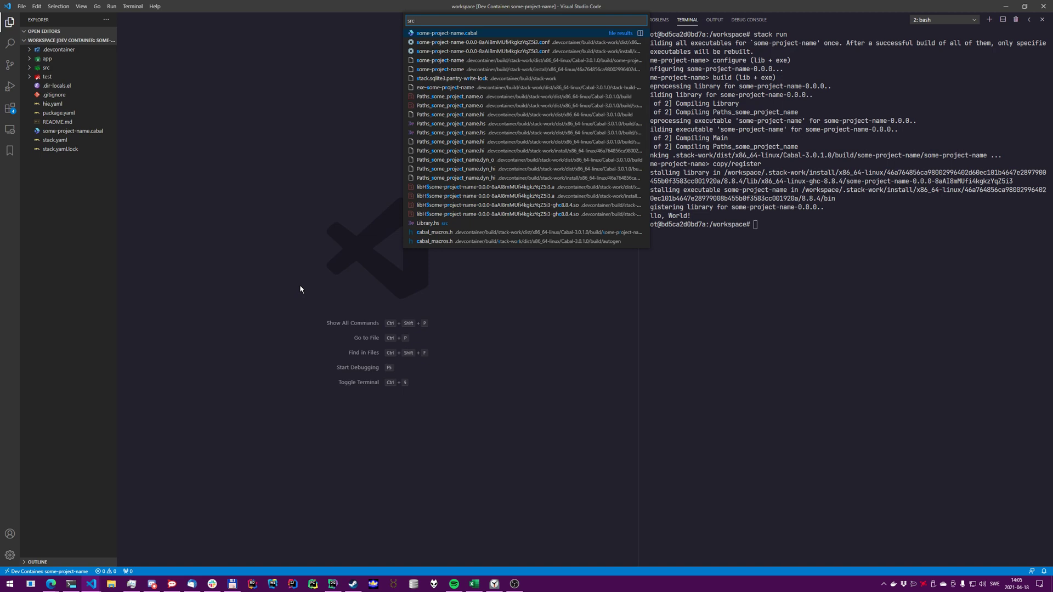
pyautogui.write('main')
# Step: Open src/Library.hs via Quick Open and skim its lines from top to end
pyautogui.press('BackSpace')
pyautogui.press('BackSpace')
pyautogui.press('BackSpace')
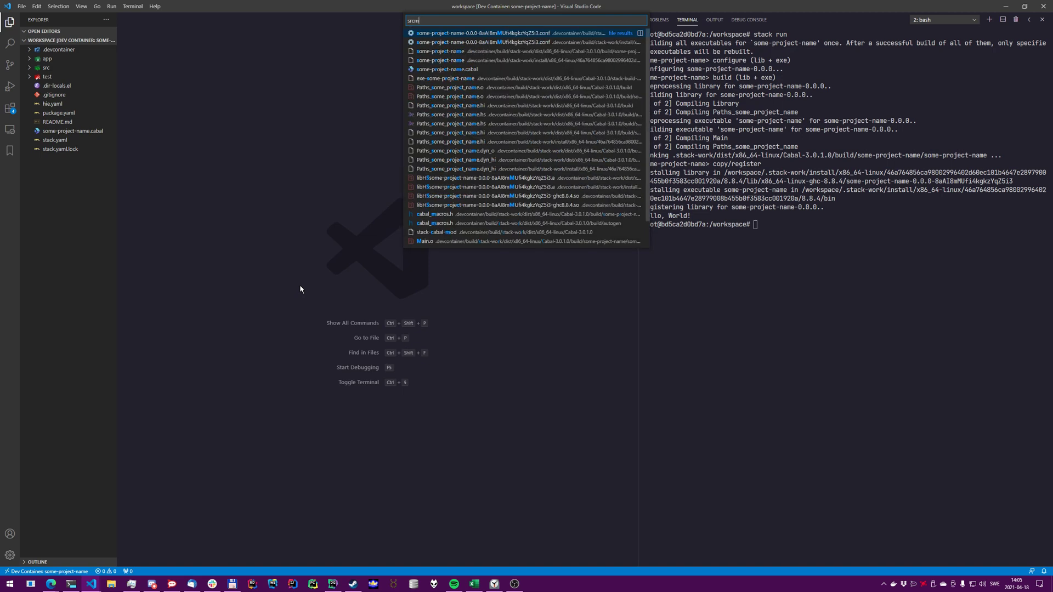
pyautogui.write('librar')
pyautogui.press('Return')
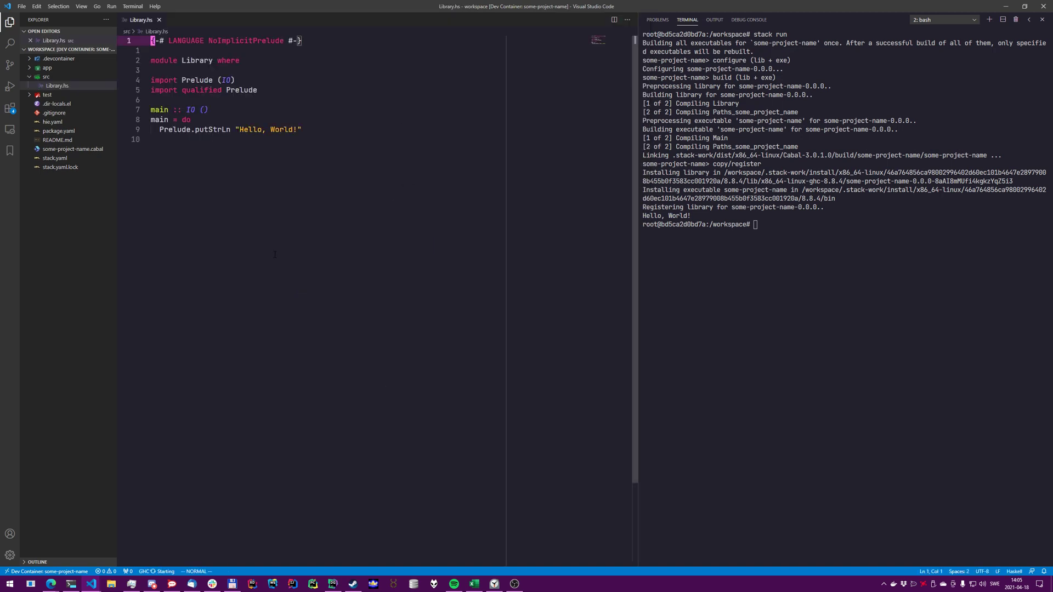
pyautogui.click(182, 374)
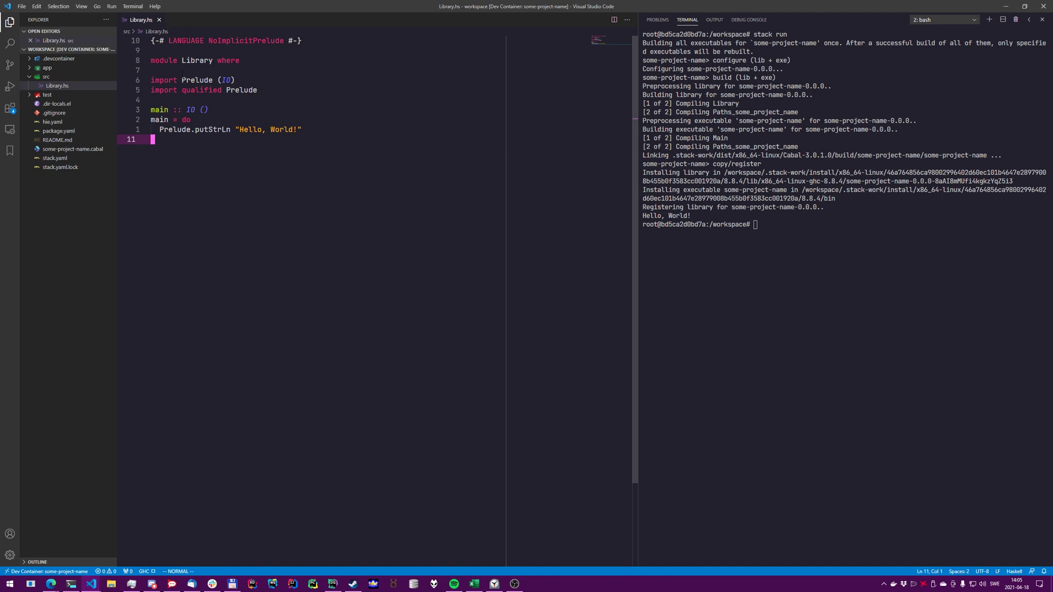
pyautogui.press('g')
pyautogui.press('g')
pyautogui.press('V')
pyautogui.press('j')
pyautogui.press('j')
pyautogui.press('j')
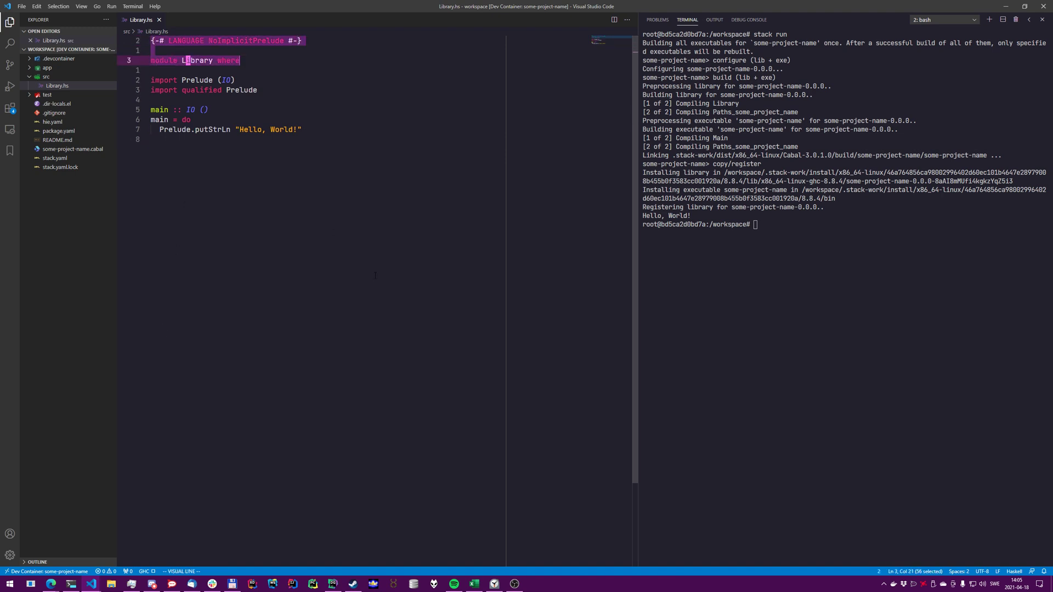
pyautogui.hotkey('shift', 'g')
pyautogui.press('Escape')
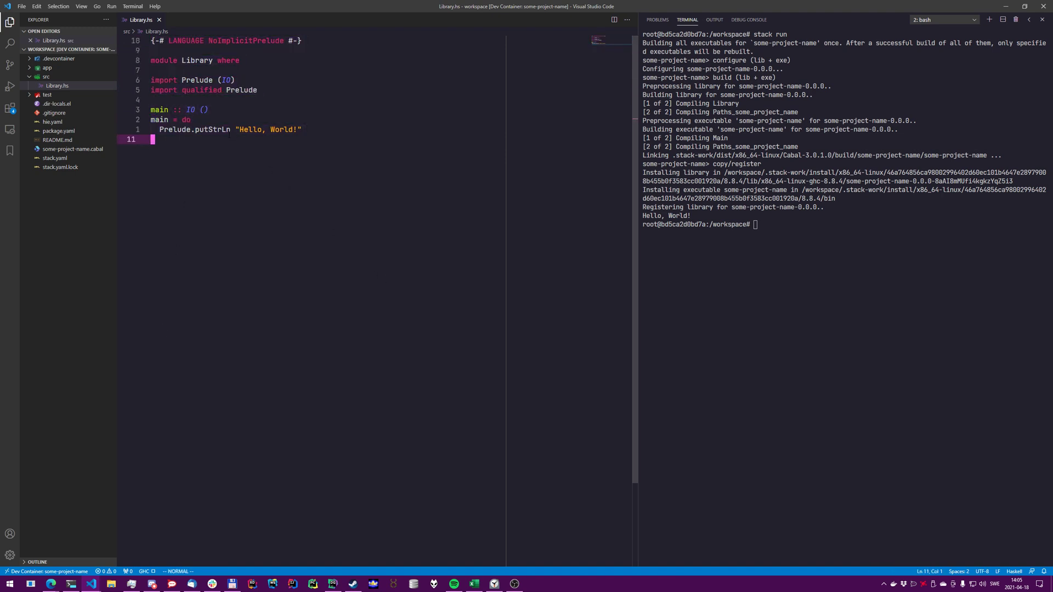
# Step: Inspect the type of Prelude.putStrLn and of the whole putStrLn expression
pyautogui.click(214, 130)
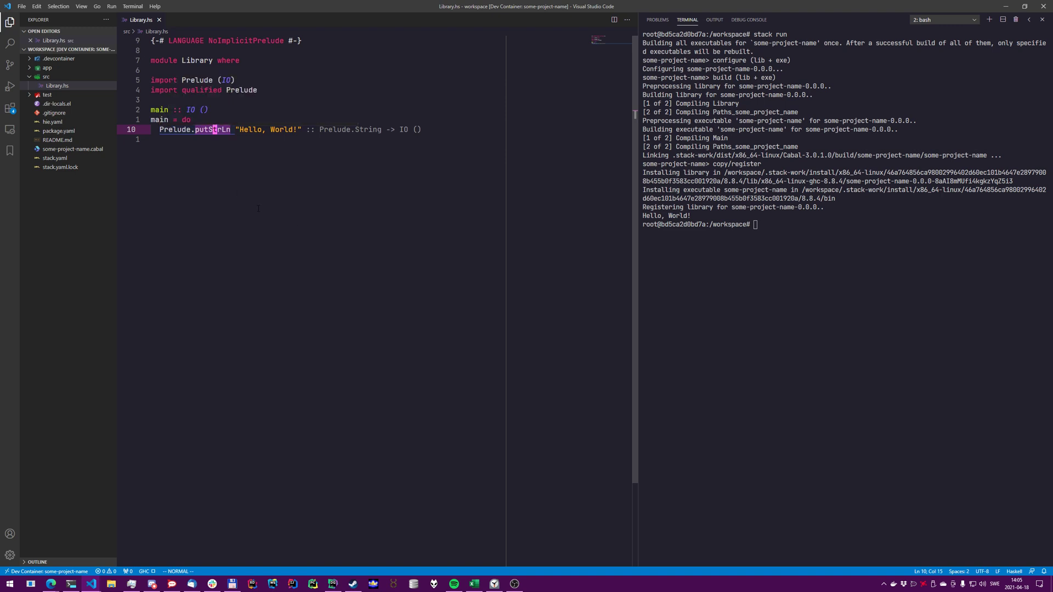
pyautogui.press('b')
pyautogui.press('b')
pyautogui.press('b')
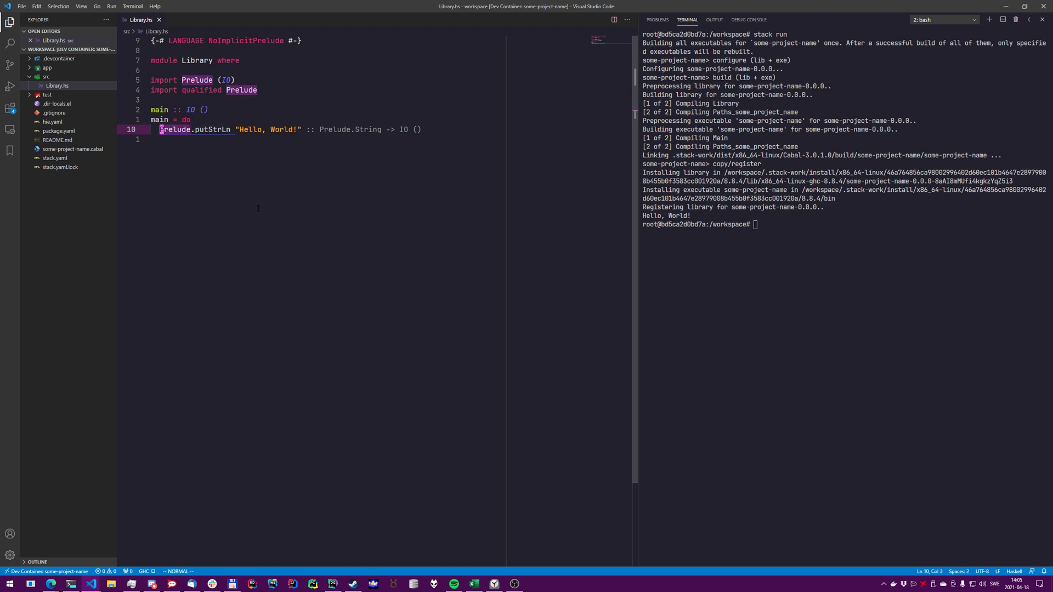
pyautogui.press('v')
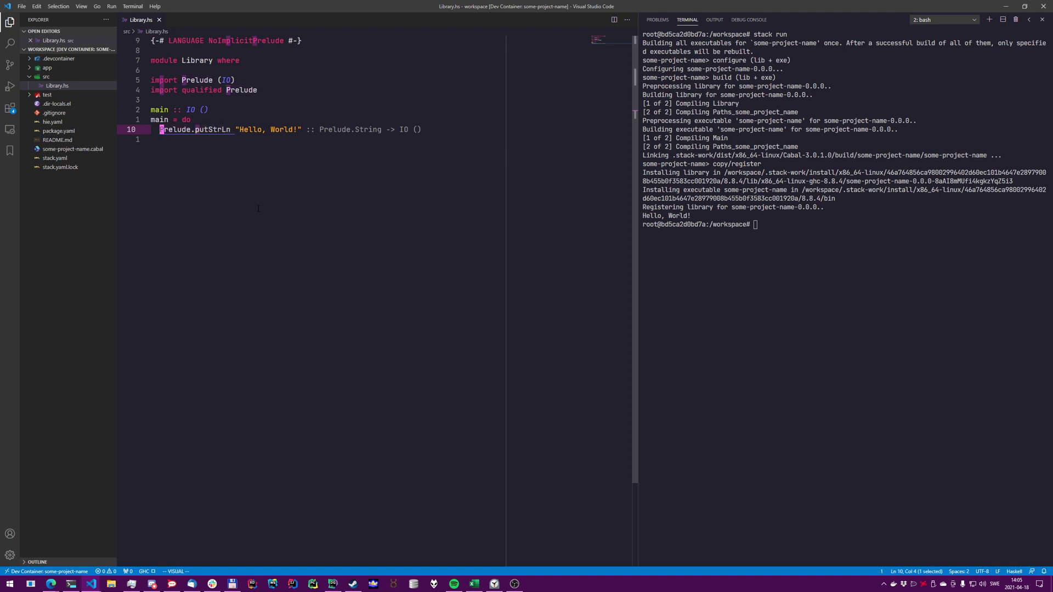
pyautogui.press('Escape')
pyautogui.press('j')
pyautogui.press('k')
pyautogui.press('v')
pyautogui.press('$')
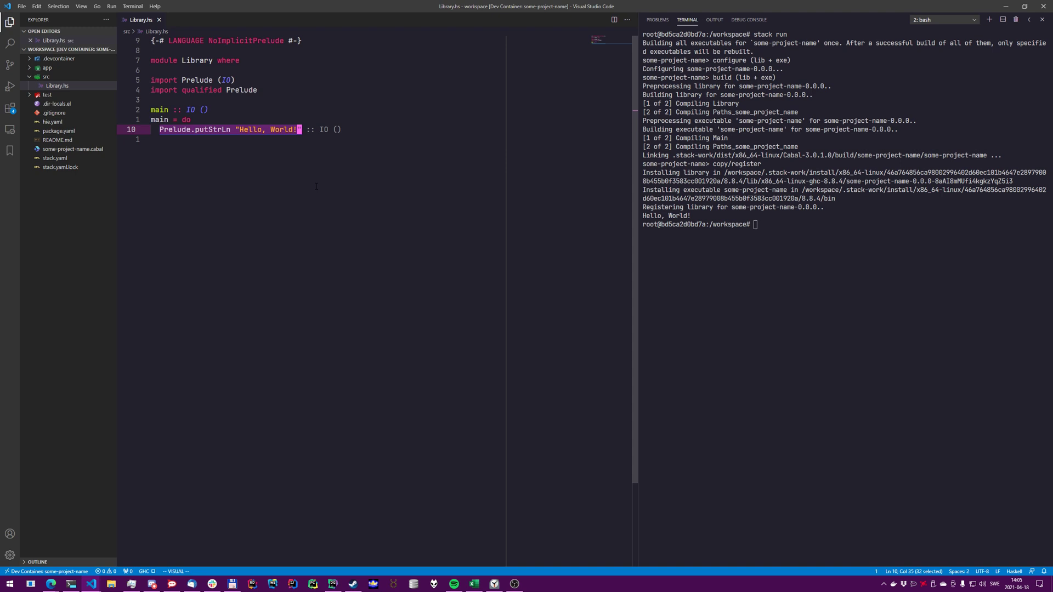
# Step: Select the "Hello, World!" string literal to view its type, then return to the last line
pyautogui.press('Escape')
pyautogui.hotkey('shift', 'f')
pyautogui.press('"')
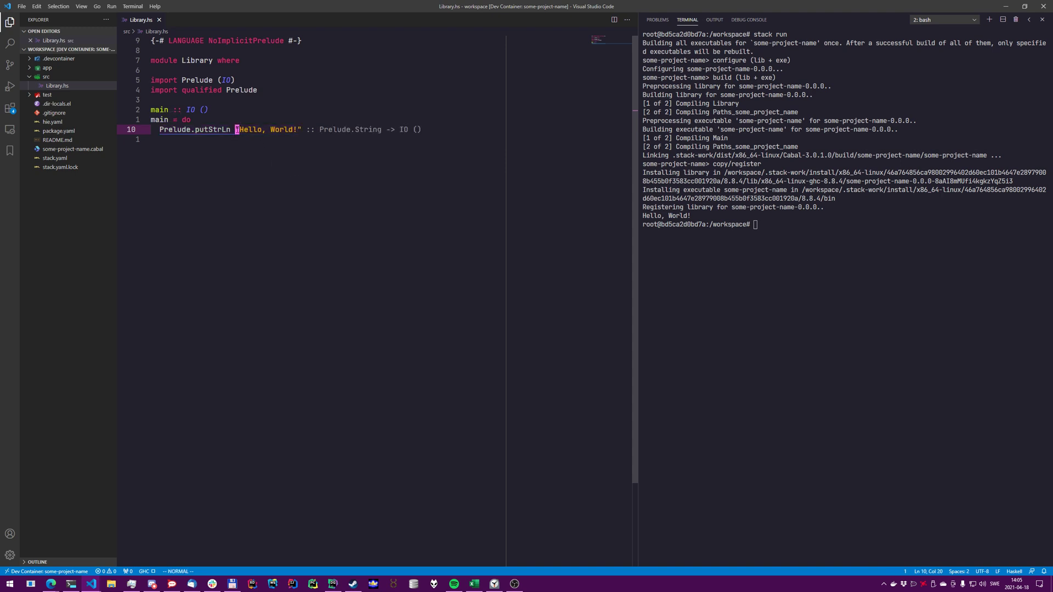
pyautogui.press('v')
pyautogui.press('l')
pyautogui.press('l')
pyautogui.press('l')
pyautogui.press('l')
pyautogui.press('l')
pyautogui.press('l')
pyautogui.press('l')
pyautogui.press('l')
pyautogui.moveTo(190, 109)
pyautogui.press('Escape')
pyautogui.press('j')
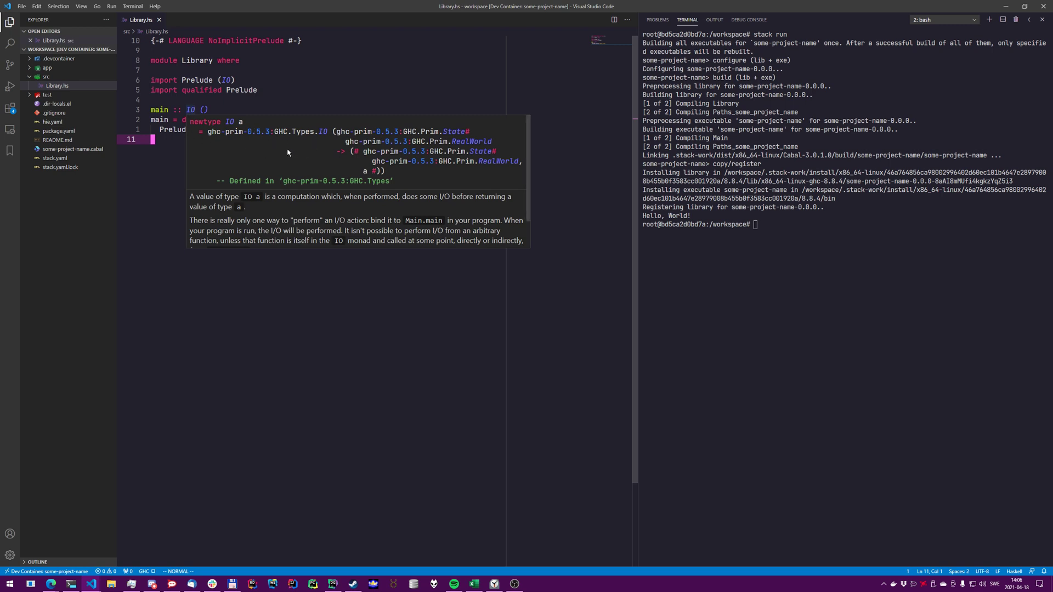
pyautogui.scroll(-1, 236, 216)
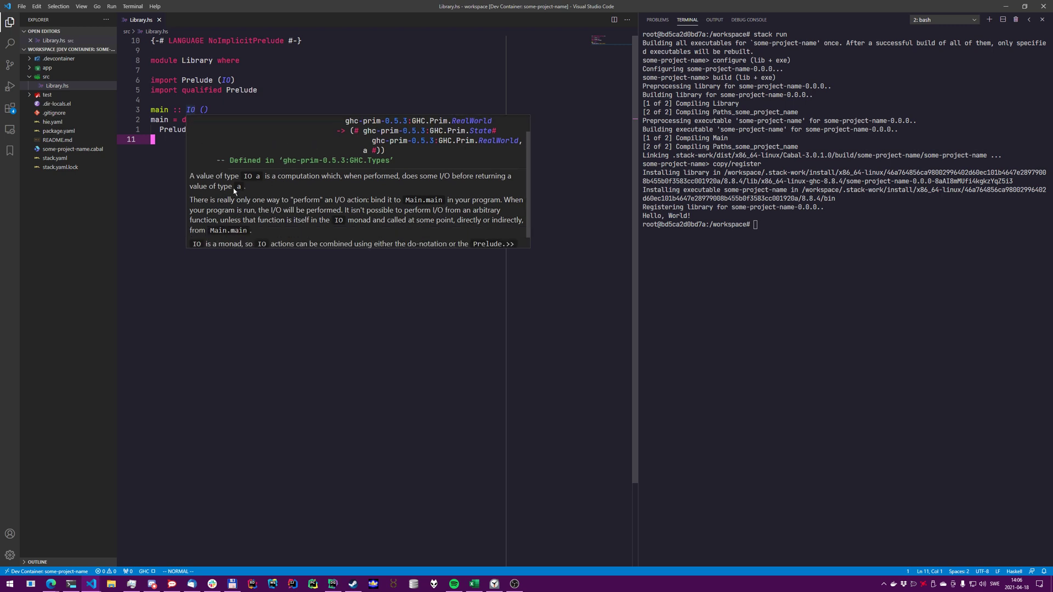
pyautogui.scroll(-1, 247, 238)
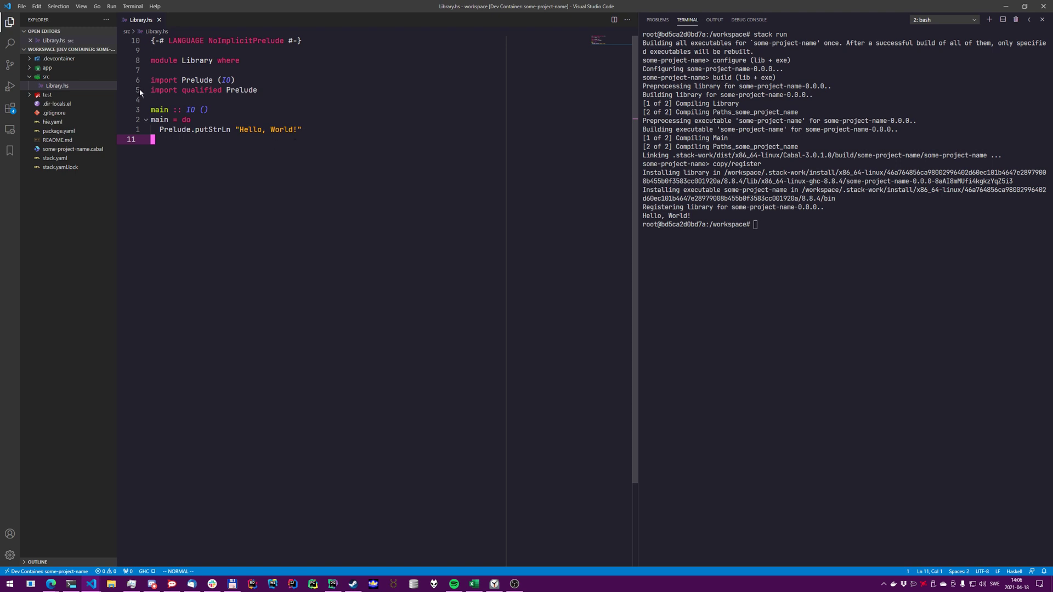
pyautogui.moveTo(70, 107)
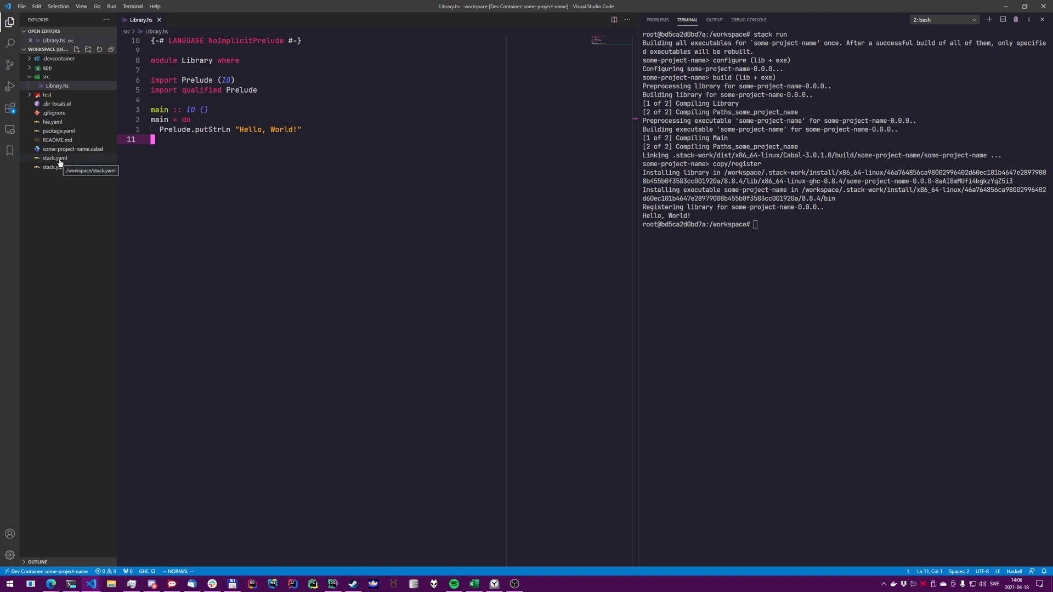
# Step: Open app/Main.hs and go to the definition of Library.main in Library.hs
pyautogui.click(32, 70)
pyautogui.click(55, 86)
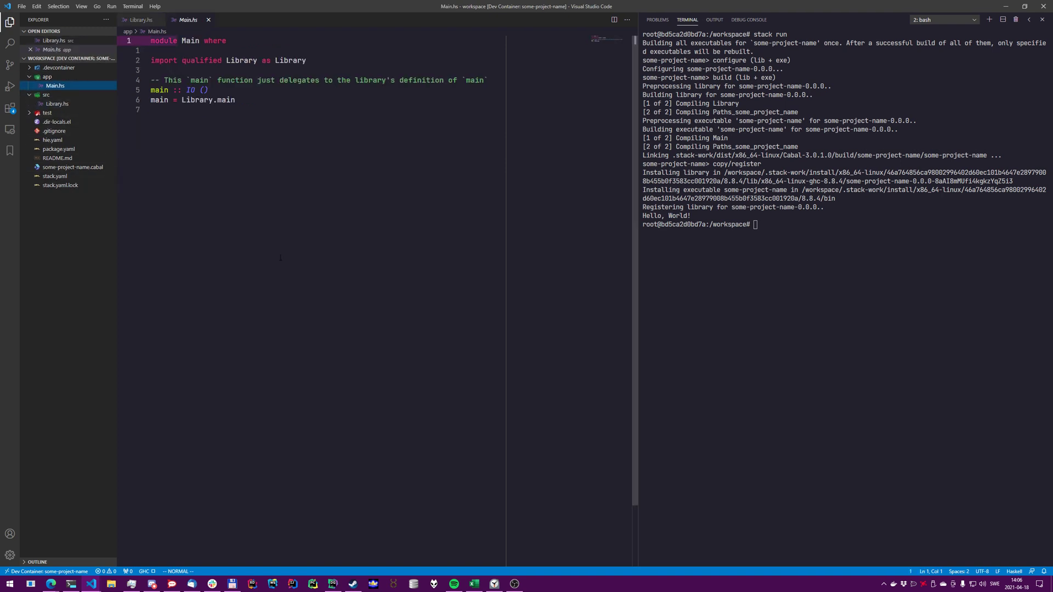
pyautogui.hotkey('shift', 'g')
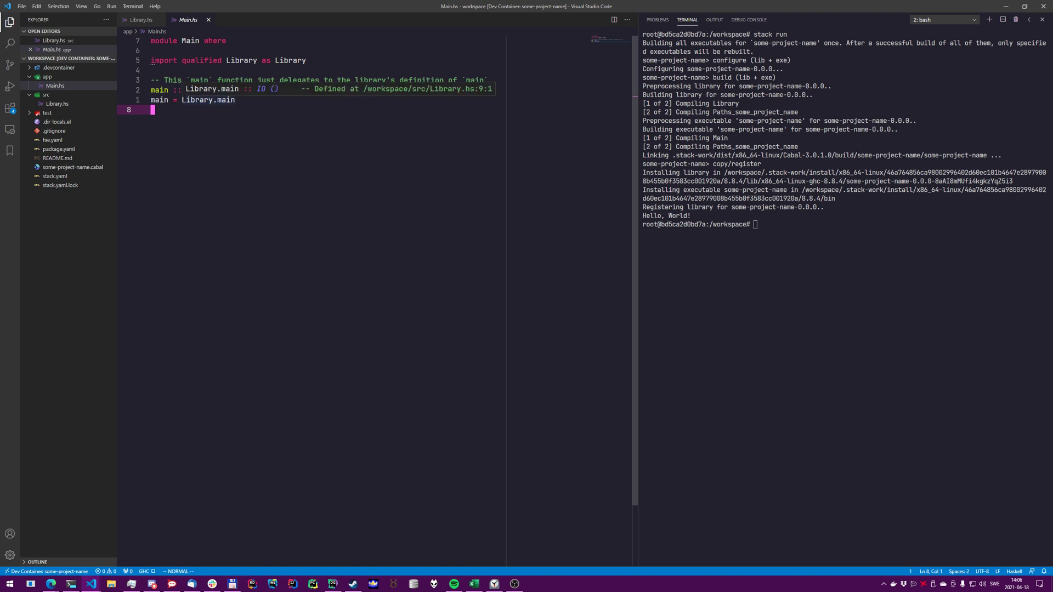
pyautogui.click(228, 100)
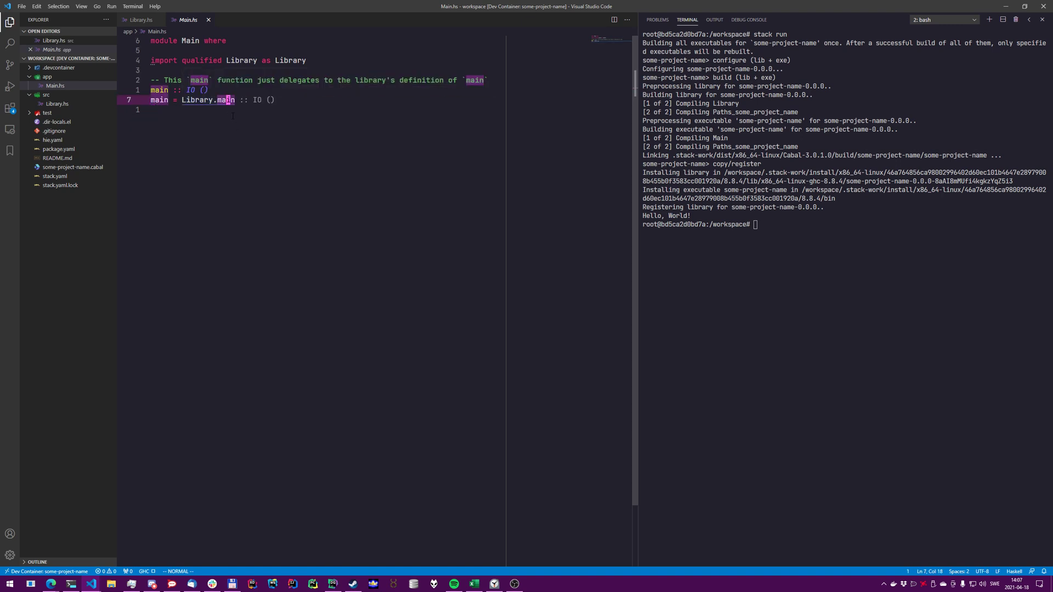
pyautogui.press('F12')
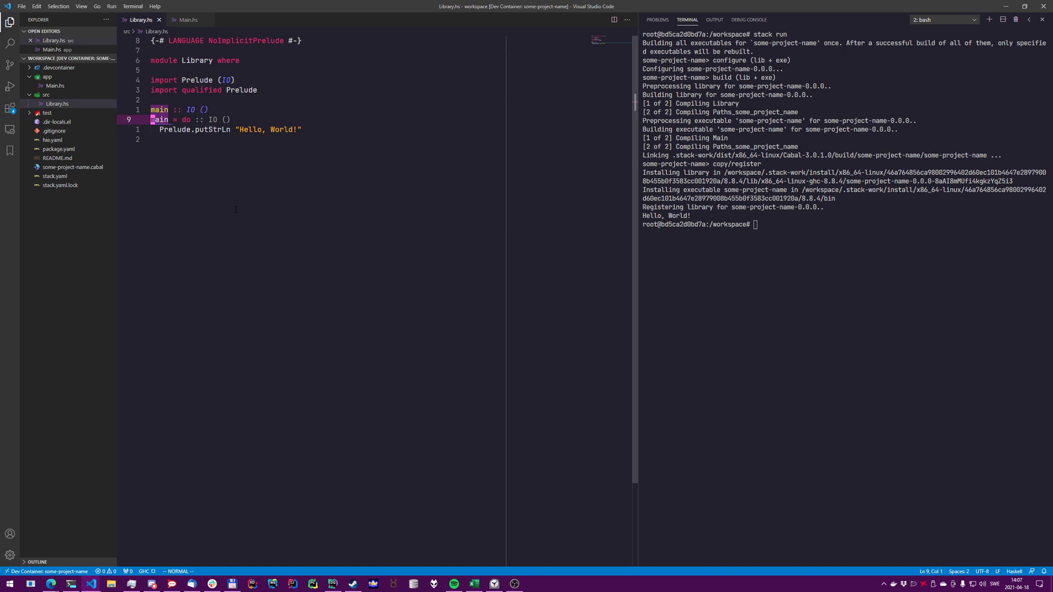
# Step: Duplicate the putStrLn line, change its string to "A new line" and save Library.hs
pyautogui.press('j')
pyautogui.press('y')
pyautogui.press('y')
pyautogui.press('p')
pyautogui.press('w')
pyautogui.press('w')
pyautogui.press('w')
pyautogui.press('w')
pyautogui.press('c')
pyautogui.press('t')
pyautogui.press('"')
pyautogui.write('A new line')
pyautogui.press('Escape')
pyautogui.hotkey('ctrl', 's')
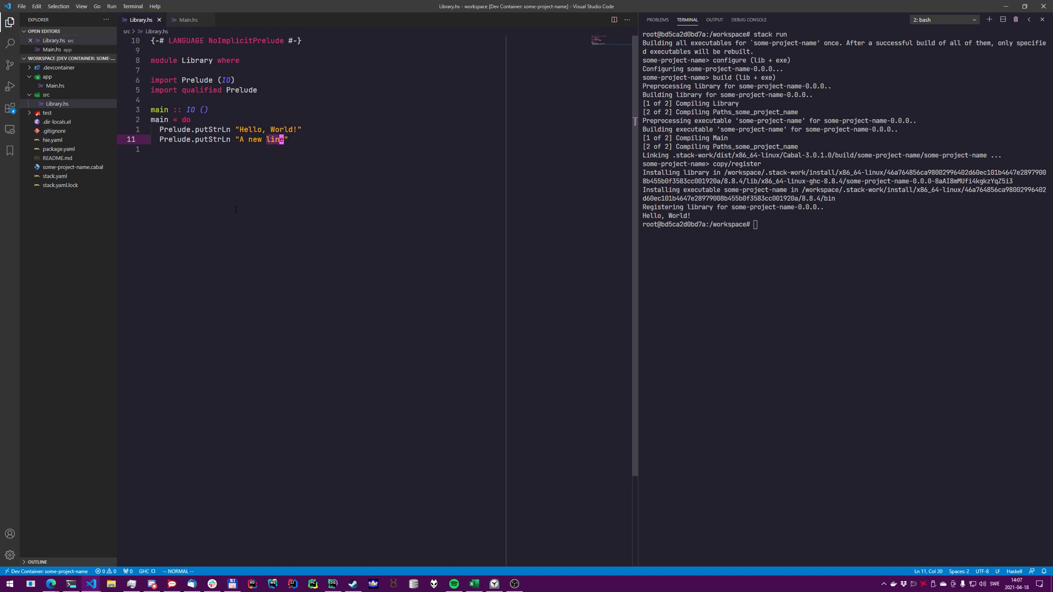
# Step: Rerun stack run in the container shell so both lines print
pyautogui.hotkey('ctrl', '`')
pyautogui.write('stack run')
pyautogui.press('Return')
pyautogui.write('stack ')
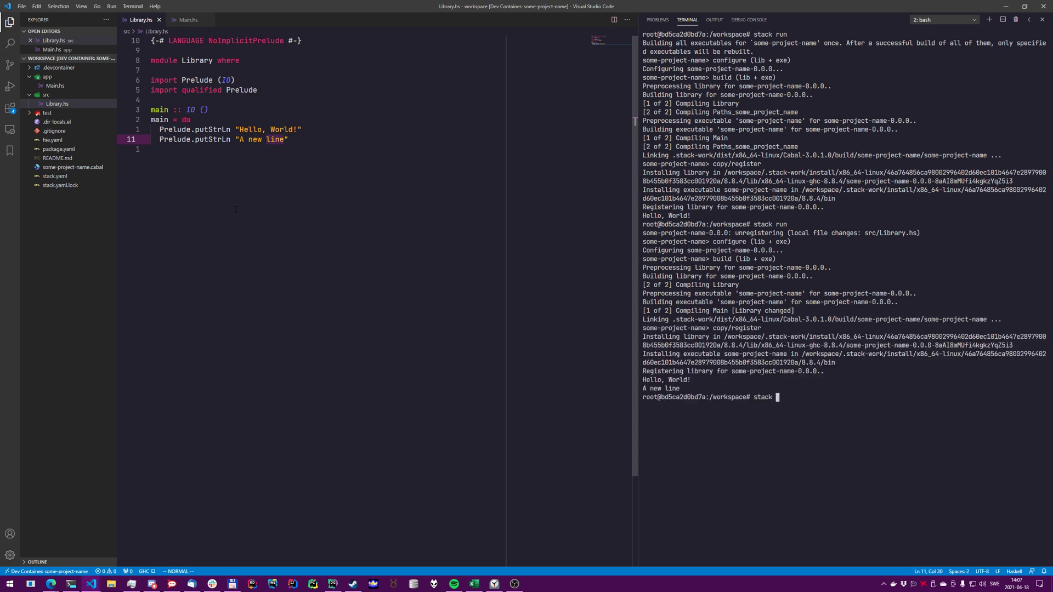
pyautogui.write('build --fast --file-watch')
# Step: Start stack build --file-watch, delete the second putStrLn's string argument and save
pyautogui.press('Return')
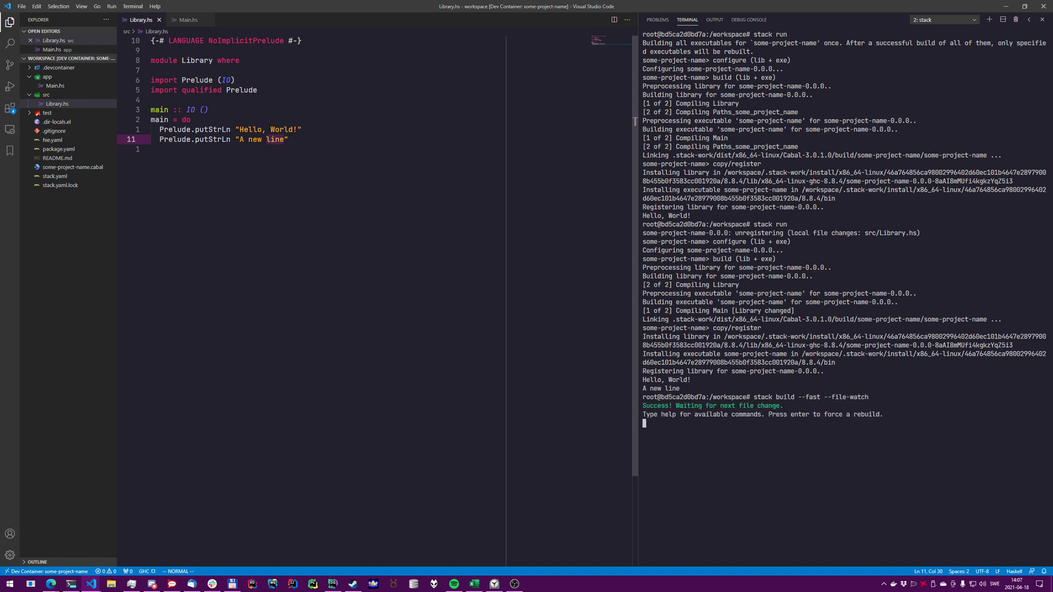
pyautogui.click(188, 119)
pyautogui.click(233, 129)
pyautogui.press('j')
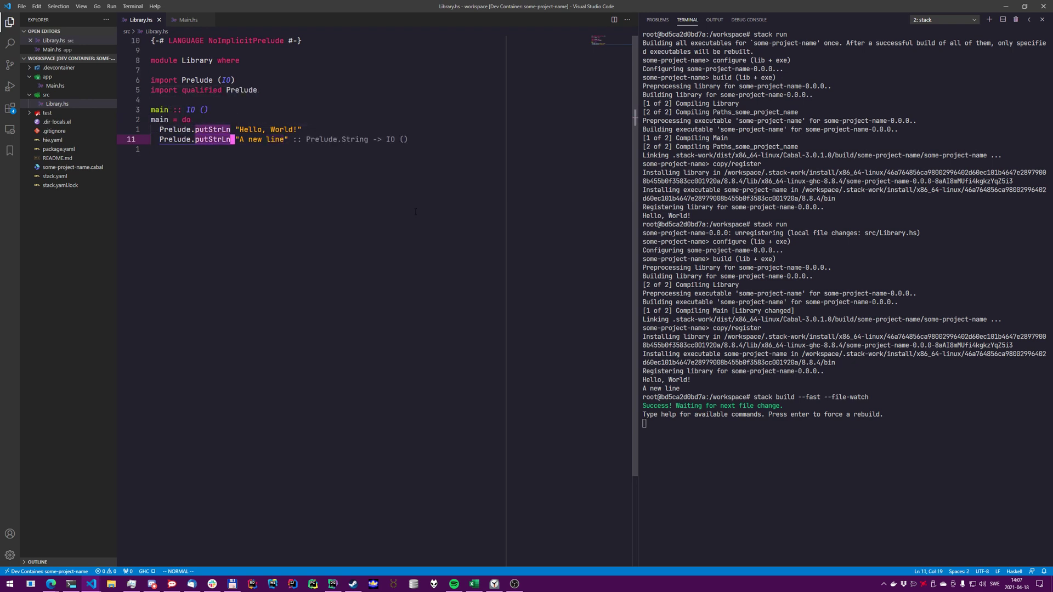
pyautogui.press('$')
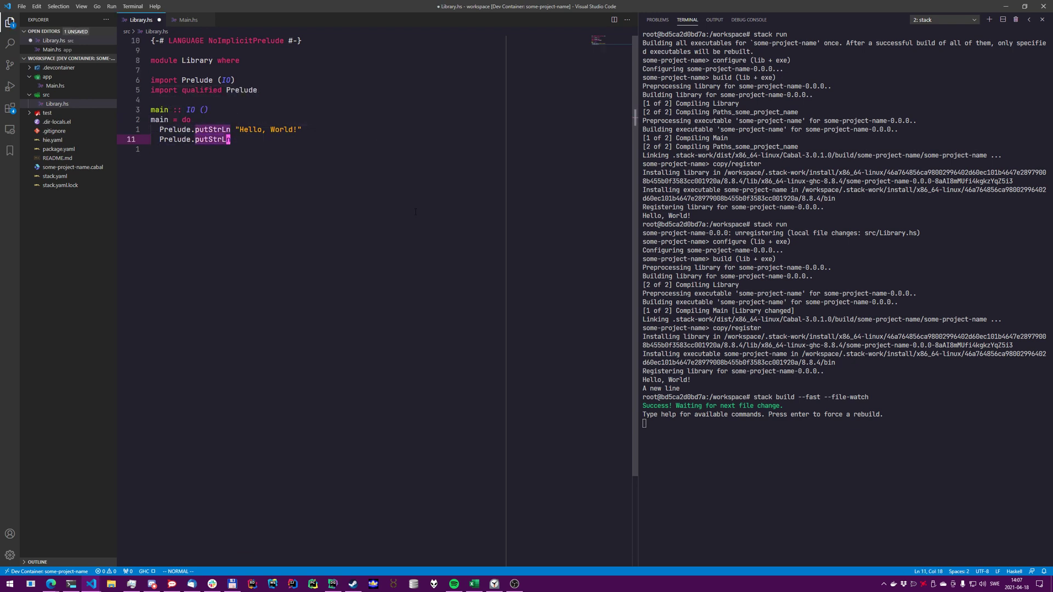
pyautogui.hotkey('ctrl', 's')
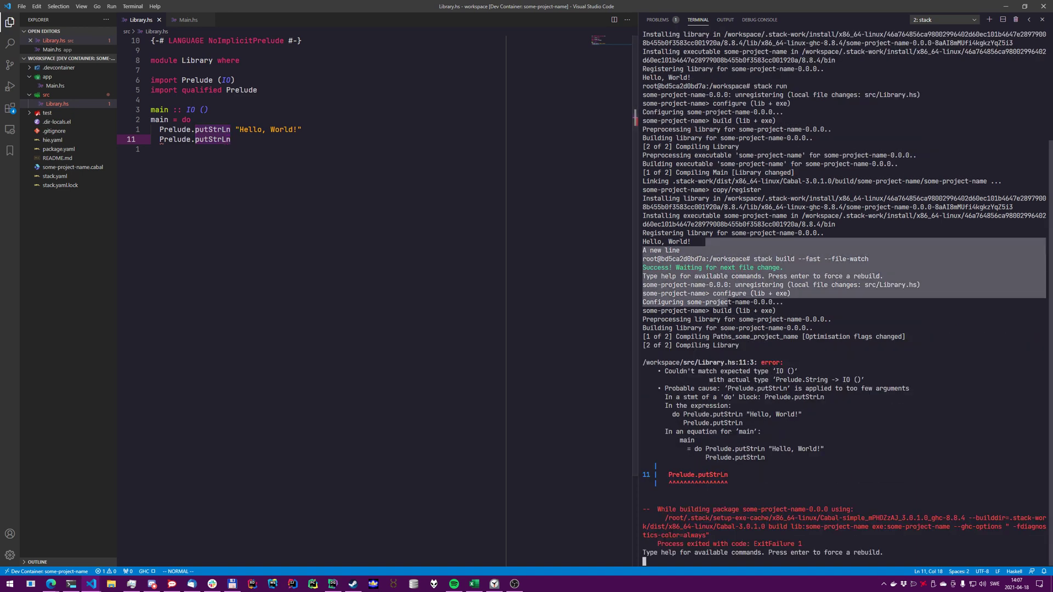
# Step: Review the resulting type error mentioning Prelude.String and show it in the Problems list
pyautogui.moveTo(643, 246); pyautogui.dragTo(749, 509)
pyautogui.click(319, 234)
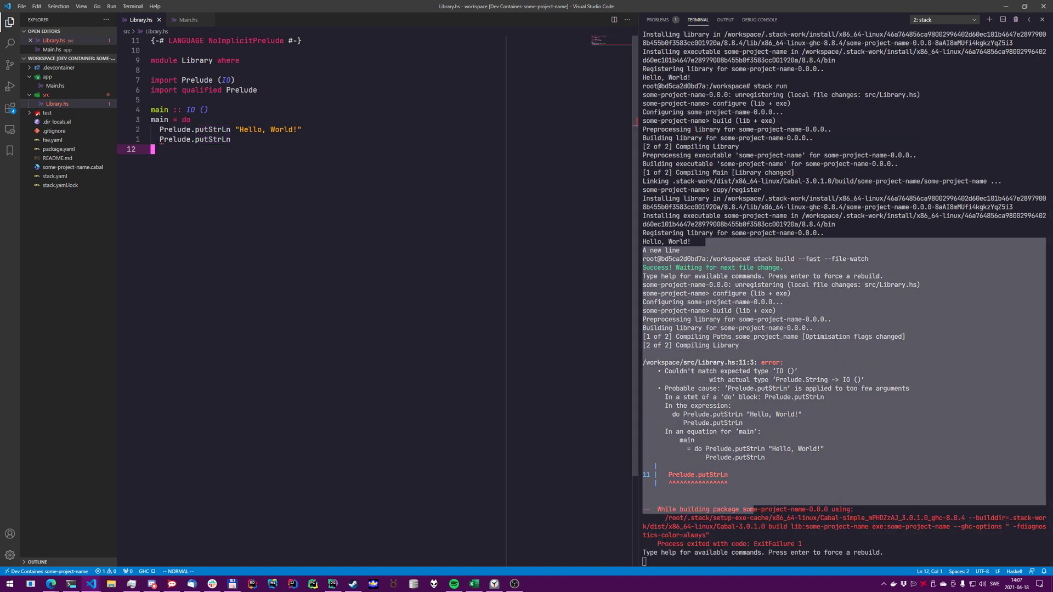
pyautogui.scroll(-1, 257, 195)
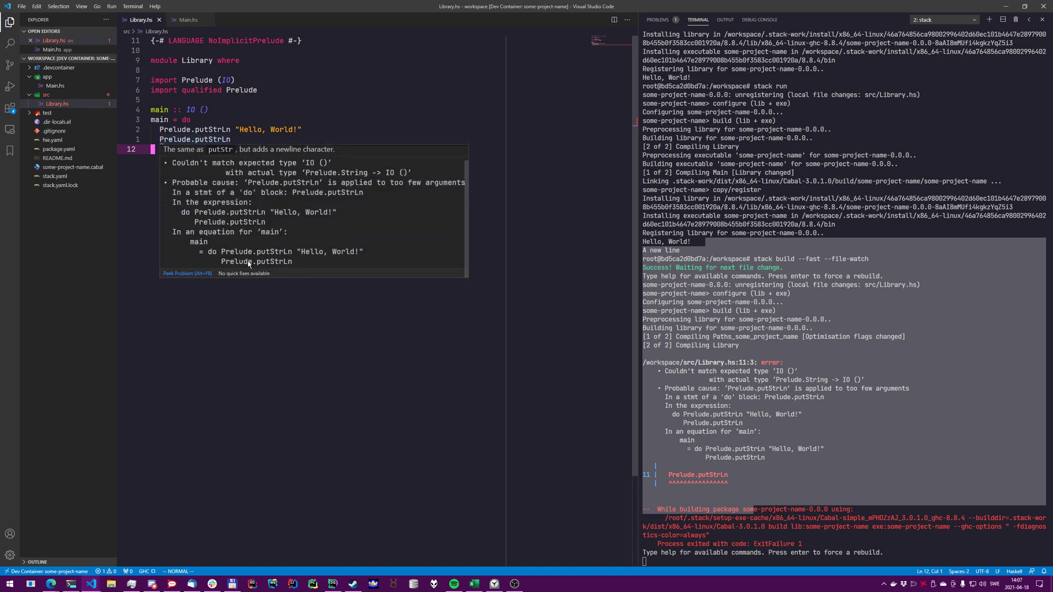
pyautogui.moveTo(306, 173); pyautogui.dragTo(367, 178)
pyautogui.click(188, 120)
pyautogui.click(673, 18)
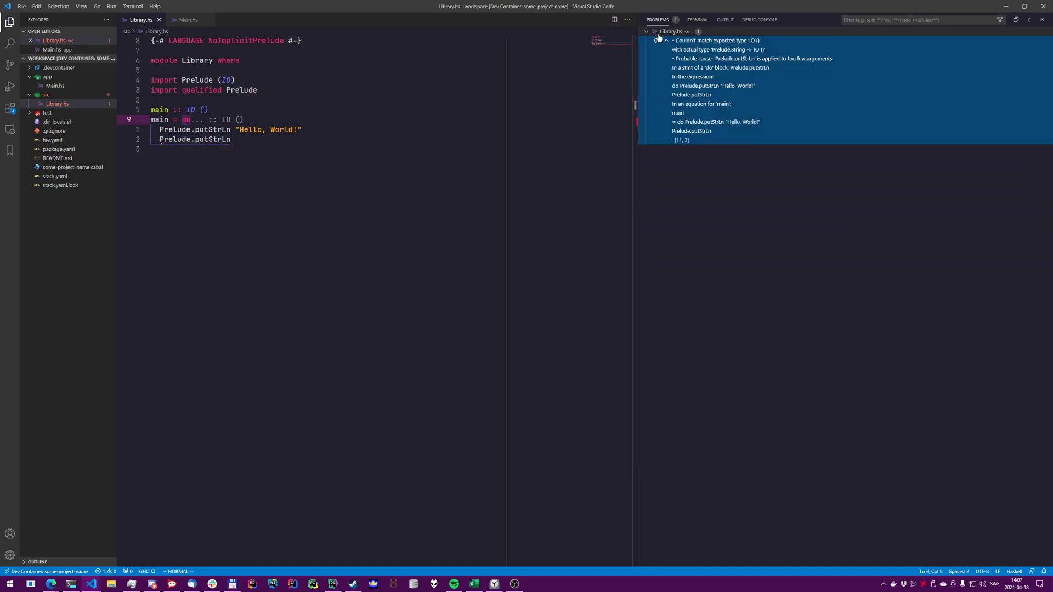
# Step: Append the typed hole _whatShouldbeHere to the second putStrLn and save to get its expected type
pyautogui.click(698, 59)
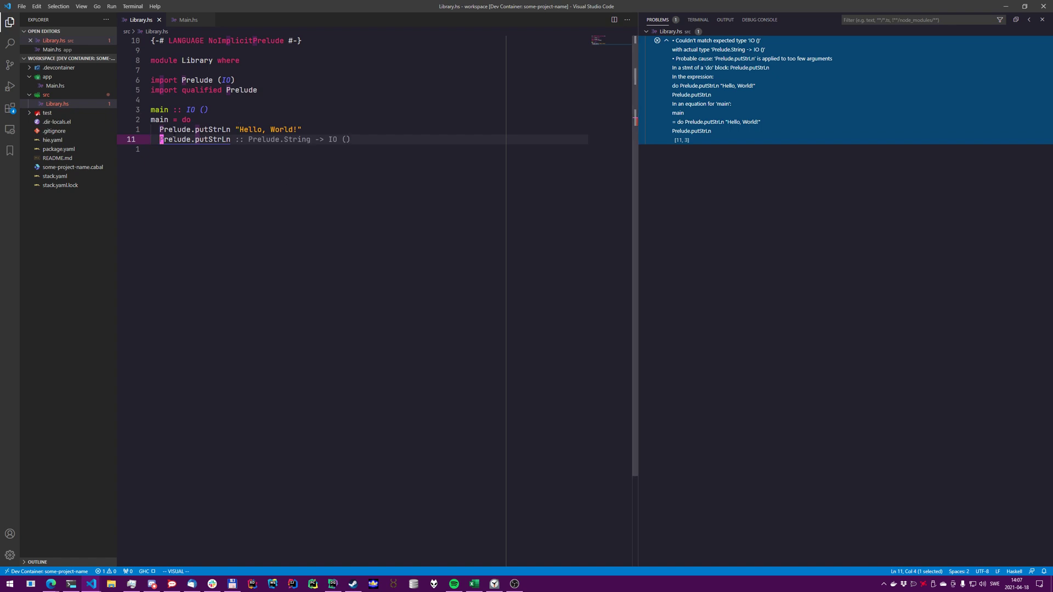
pyautogui.write('A')
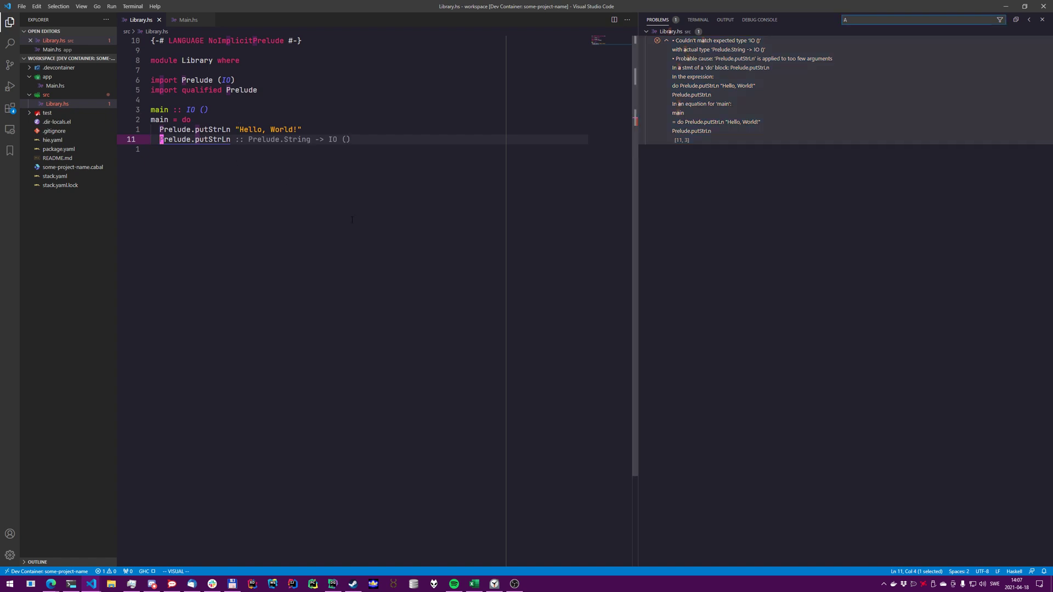
pyautogui.hotkey('ctrl', '1')
pyautogui.hotkey('shift', 'a')
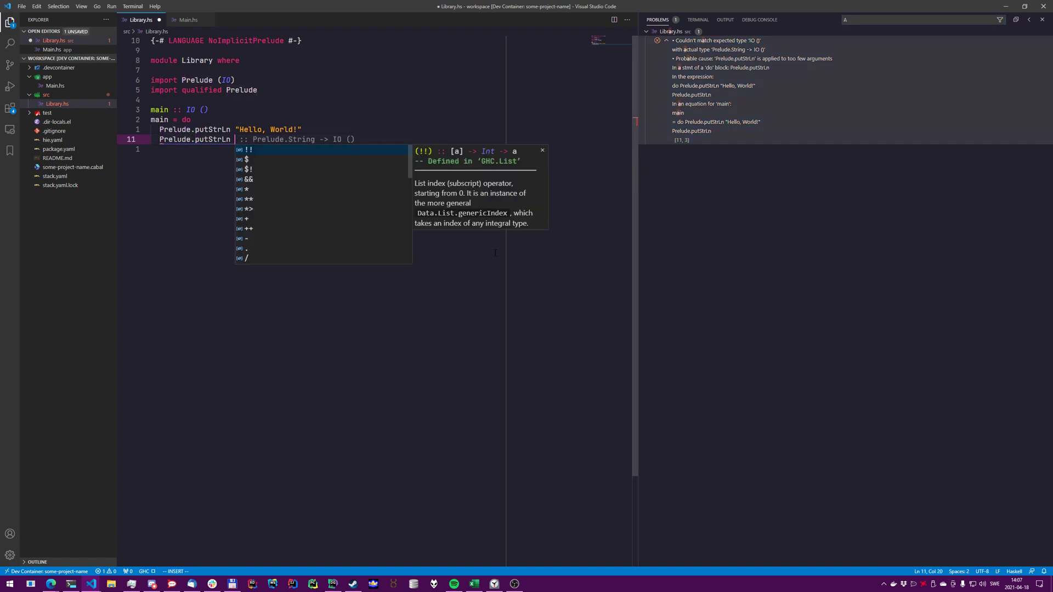
pyautogui.write('_whatShouldbeHere')
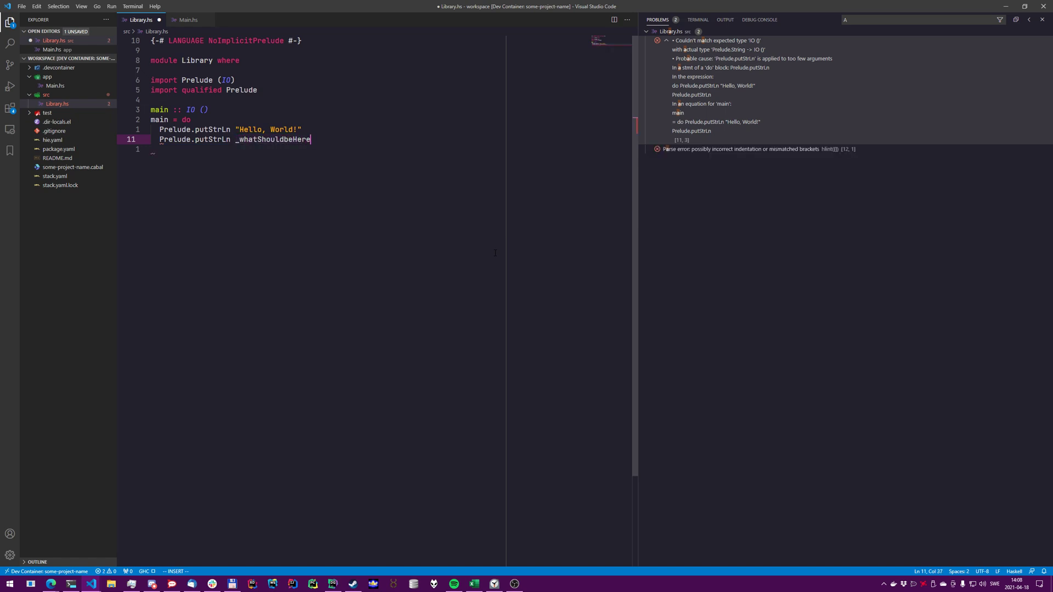
pyautogui.press('Return')
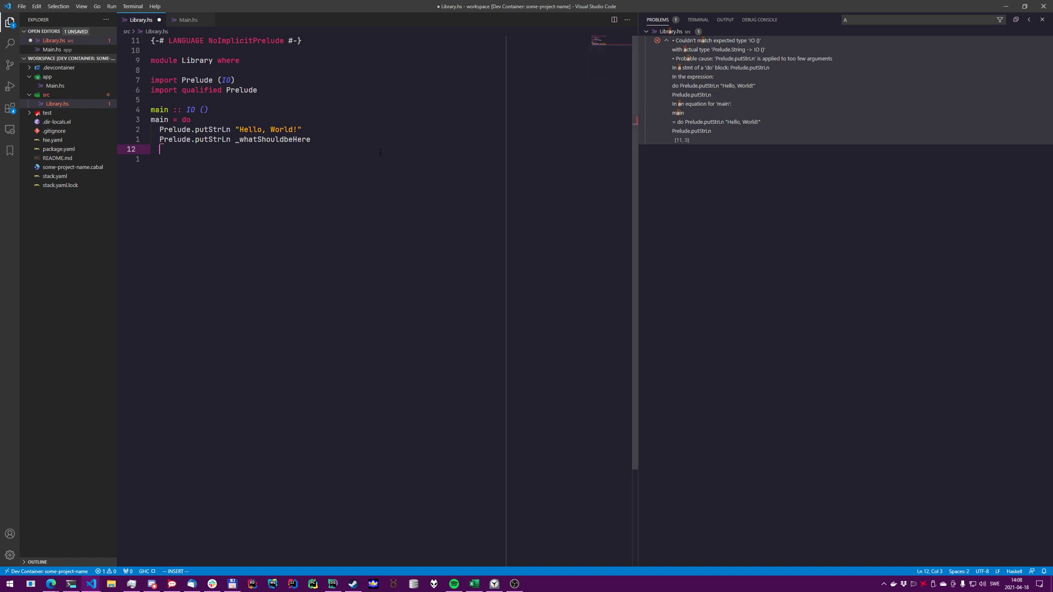
pyautogui.press('Escape')
pyautogui.hotkey('ctrl', 's')
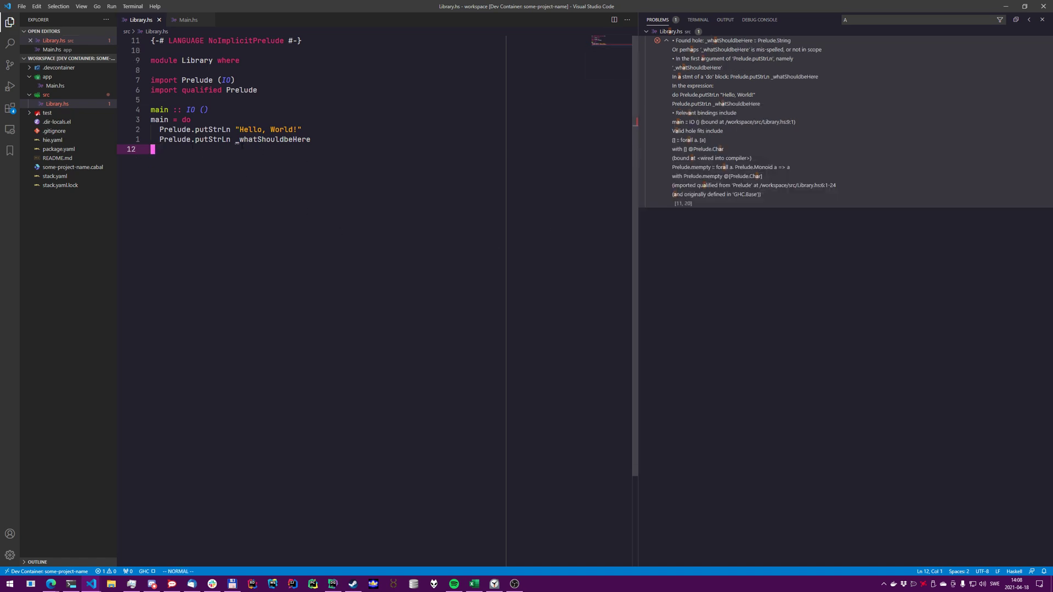
pyautogui.scroll(1, 346, 207)
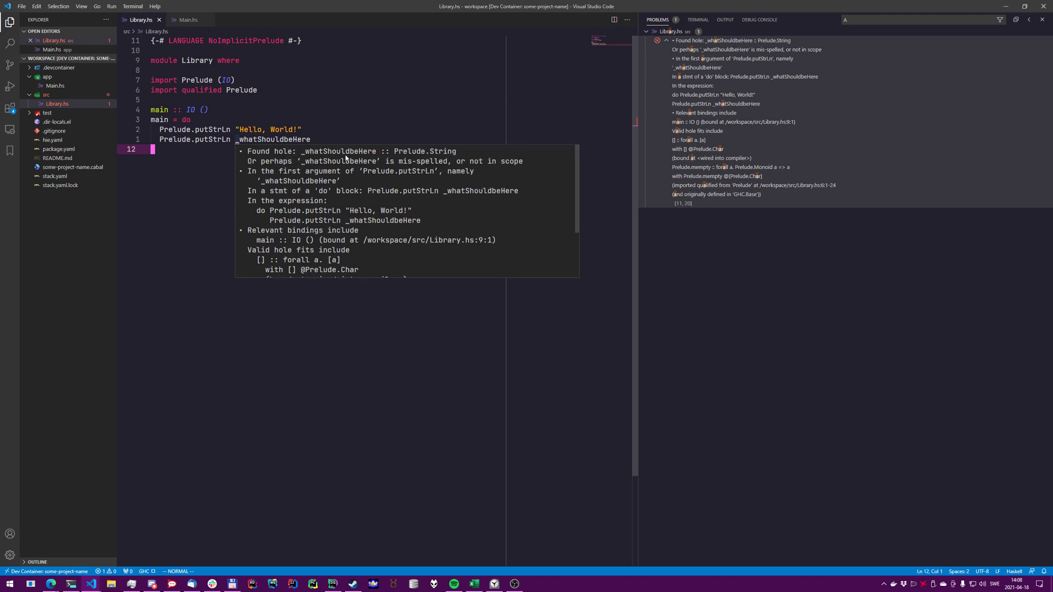
# Step: Replace the hole with Prelude.mempty from the valid hole fits and save so no problems remain
pyautogui.moveTo(394, 157); pyautogui.dragTo(457, 157)
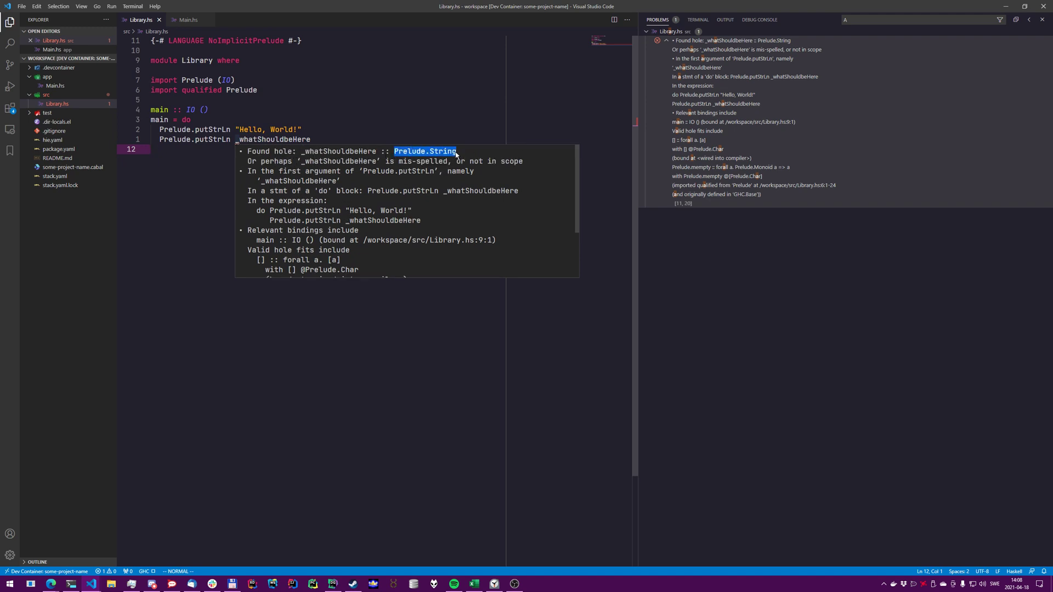
pyautogui.scroll(-1, 297, 180)
pyautogui.scroll(-1, 283, 202)
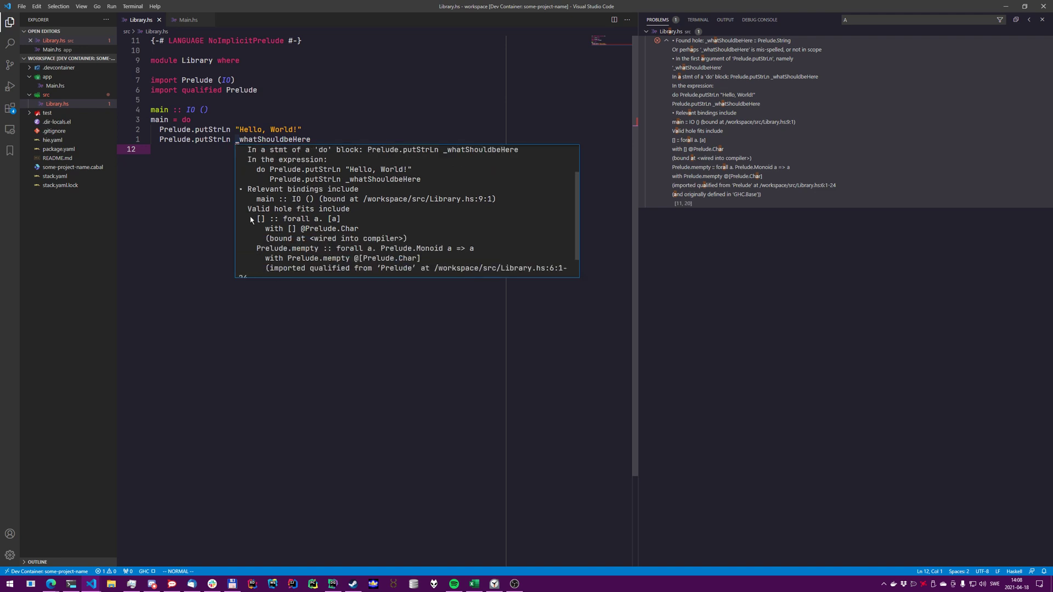
pyautogui.scroll(-1, 251, 219)
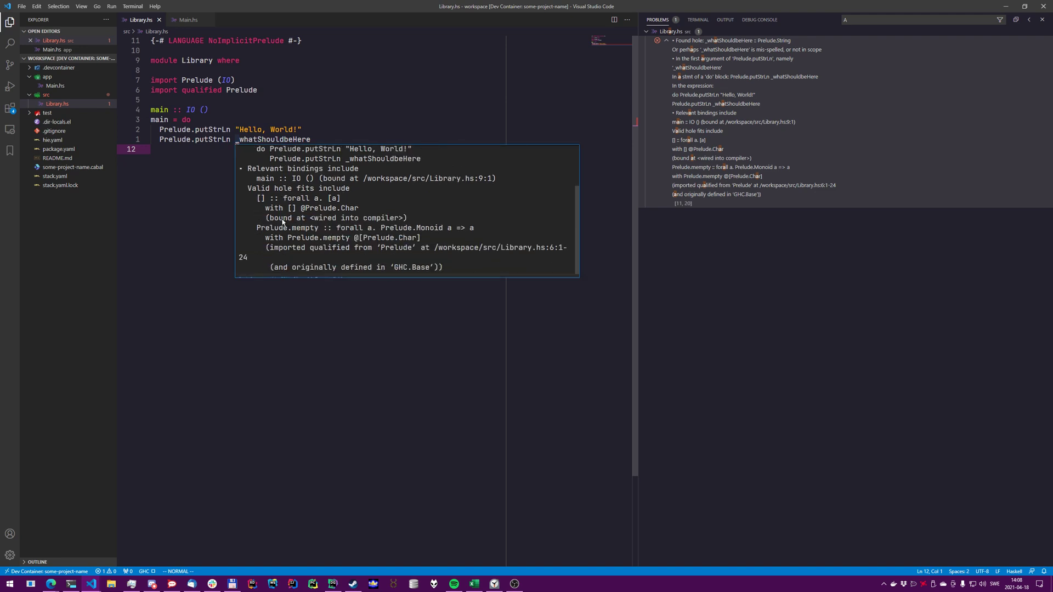
pyautogui.scroll(-1, 280, 234)
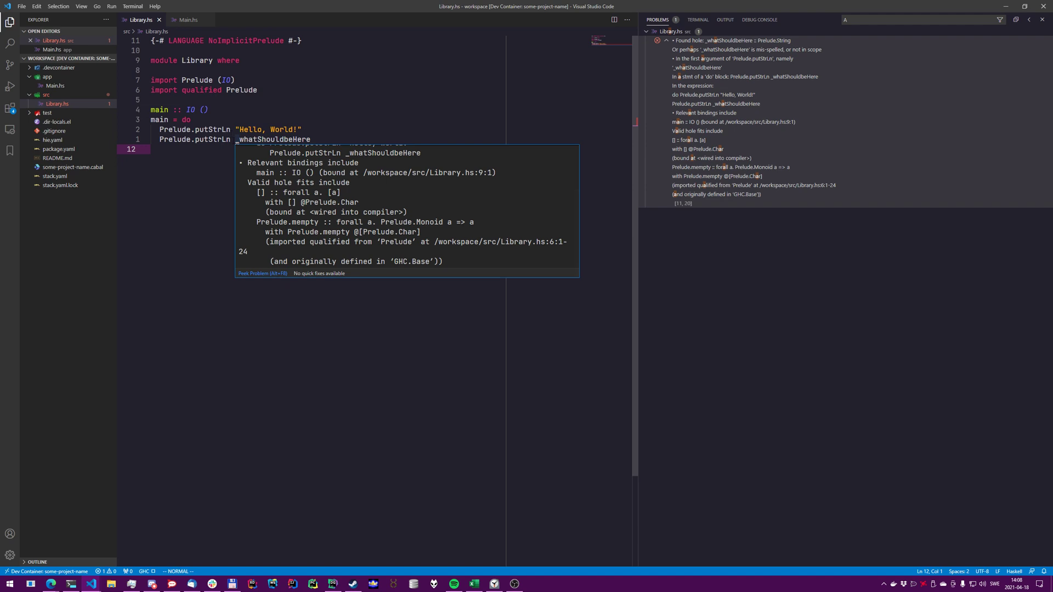
pyautogui.doubleClick(276, 139)
pyautogui.write('cmempty')
pyautogui.press('Escape')
pyautogui.write('kjbiPrelude.')
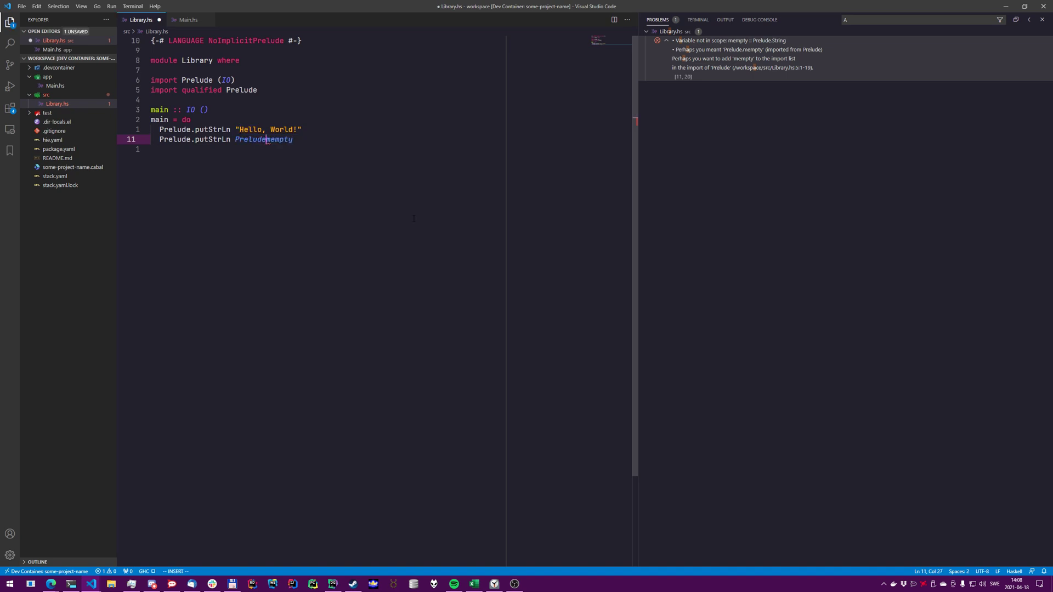
pyautogui.press('Escape')
pyautogui.hotkey('ctrl', 's')
pyautogui.press('k')
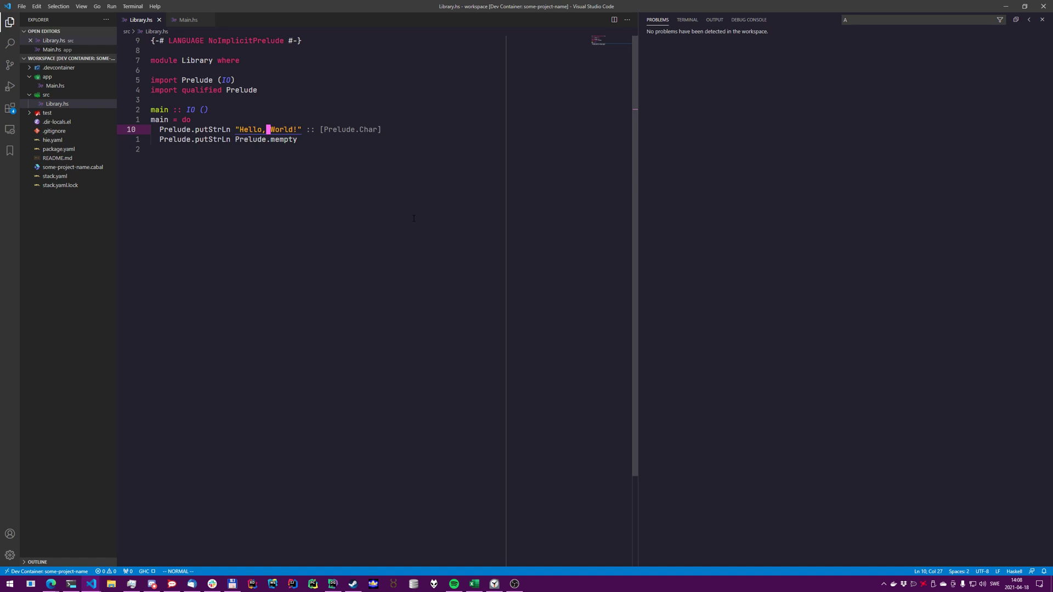
# Step: Try re-indenting the two putStrLn lines, then undo every change back to the original layout
pyautogui.press('j')
pyautogui.press('j')
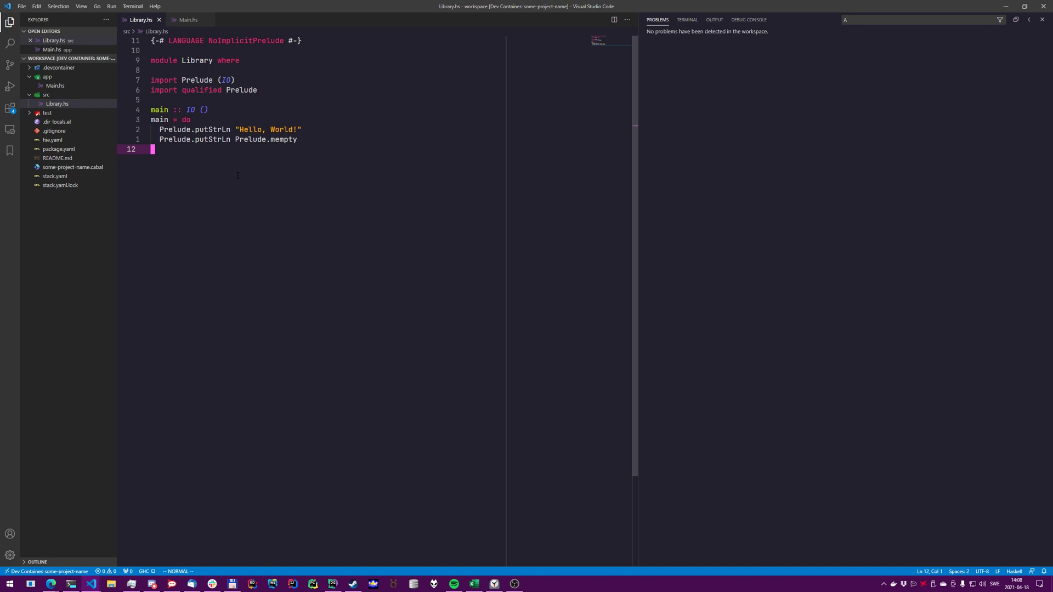
pyautogui.write('kI')
pyautogui.press('Escape')
pyautogui.hotkey('ctrl', 's')
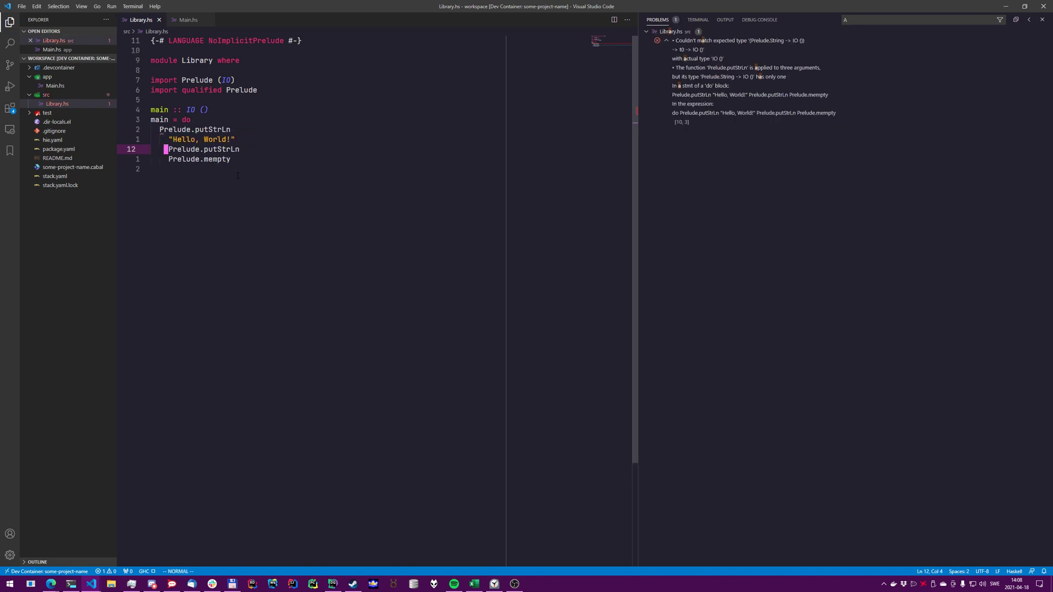
pyautogui.press('u')
pyautogui.press('k')
pyautogui.press('<')
pyautogui.press('<')
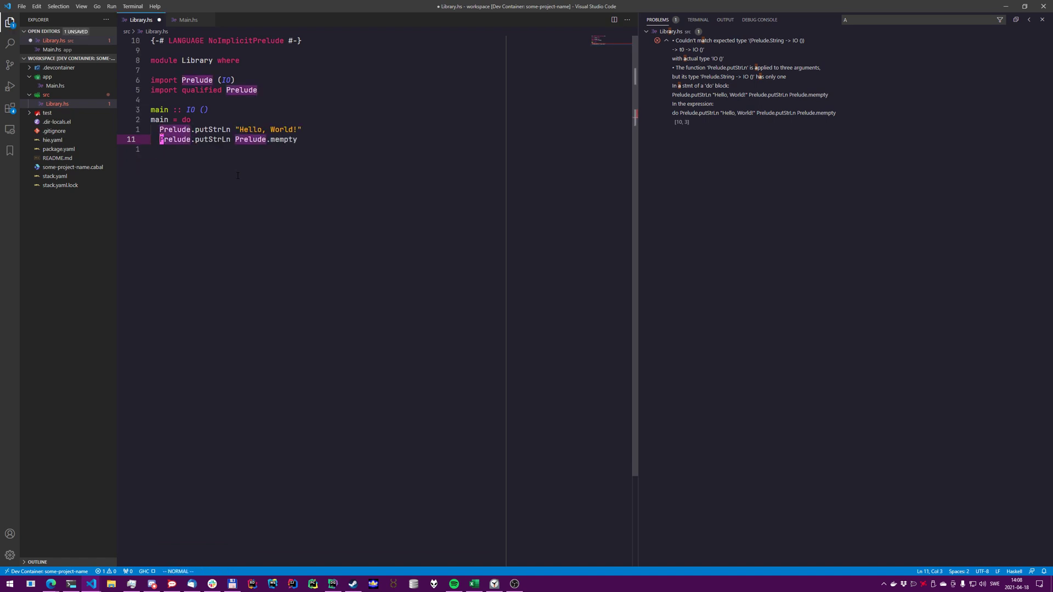
pyautogui.press('i')
pyautogui.press('Escape')
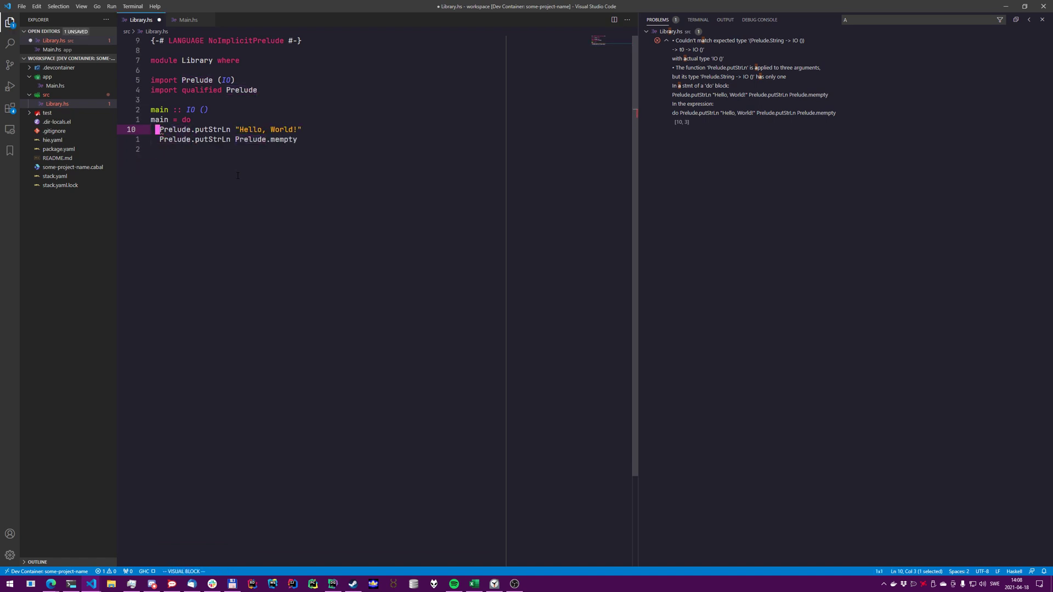
pyautogui.press('x')
pyautogui.press('k')
pyautogui.press('x')
pyautogui.press('u')
pyautogui.press('u')
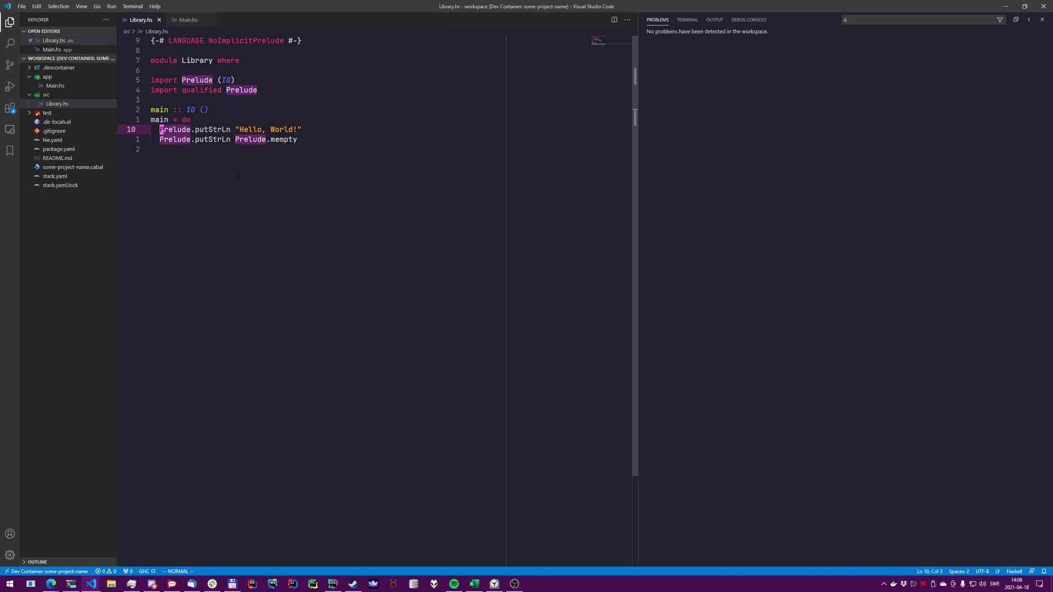
# Step: Swap the two Prelude import lines and swap them back, leaving Library.hs unchanged
pyautogui.hotkey('ctrl', 'r')
pyautogui.hotkey('ctrl', 'r')
pyautogui.press('u')
pyautogui.press('u')
pyautogui.press('-')
pyautogui.press('-')
pyautogui.press('-')
pyautogui.press('-')
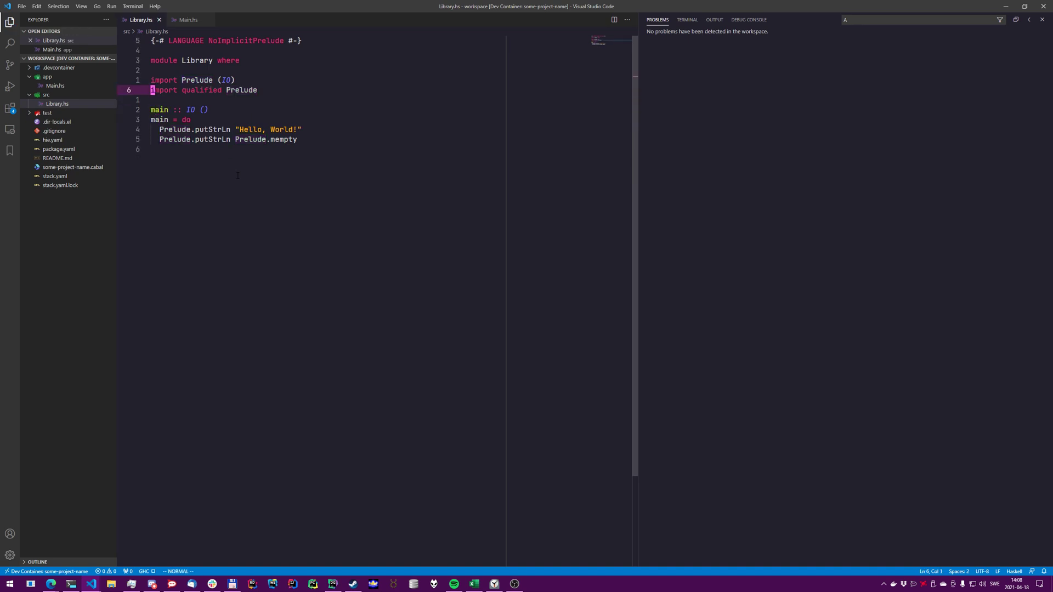
pyautogui.press('k')
pyautogui.press('d')
pyautogui.press('d')
pyautogui.press('p')
pyautogui.press('k')
pyautogui.press('d')
pyautogui.press('d')
pyautogui.press('p')
pyautogui.press('j')
pyautogui.press('j')
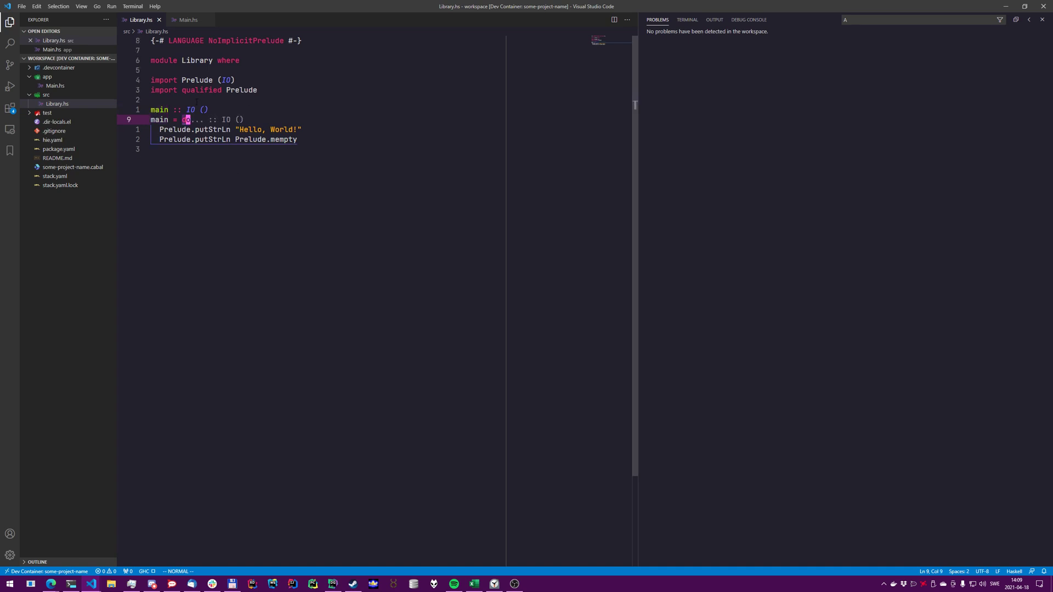
pyautogui.press('k')
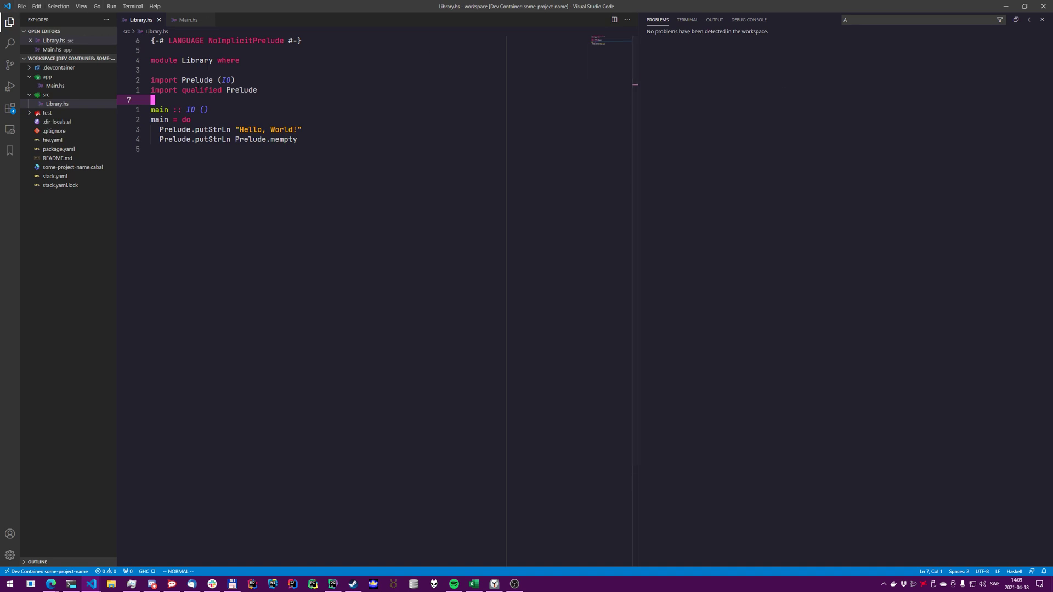
# Step: Reload the window, close the dev-container project window and bring Windows Terminal to the front
pyautogui.press('k')
pyautogui.hotkey('ctrl', 'shift', 'p')
pyautogui.press('Return')
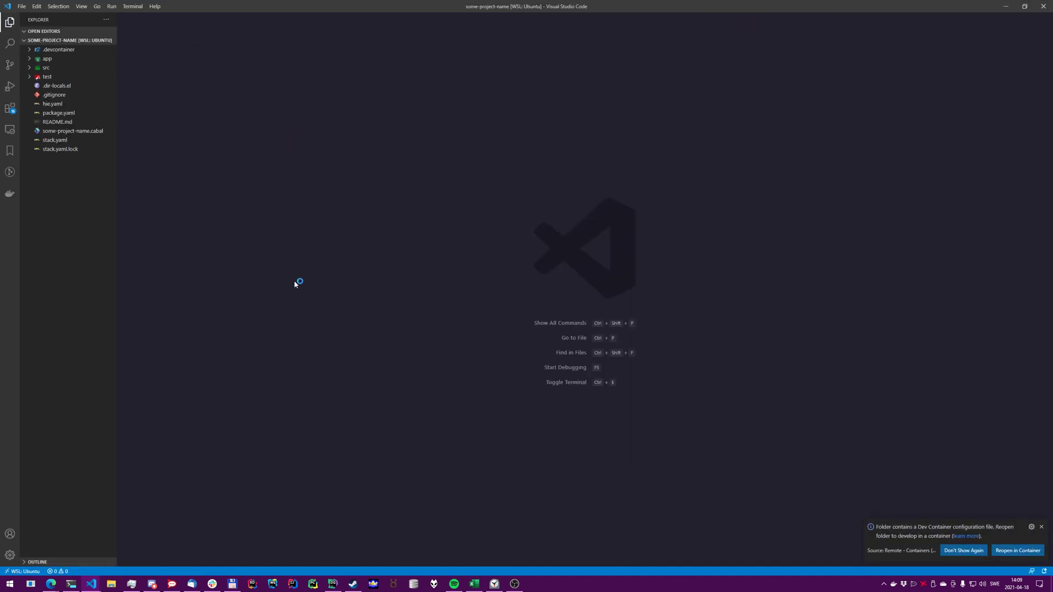
pyautogui.click(25, 7)
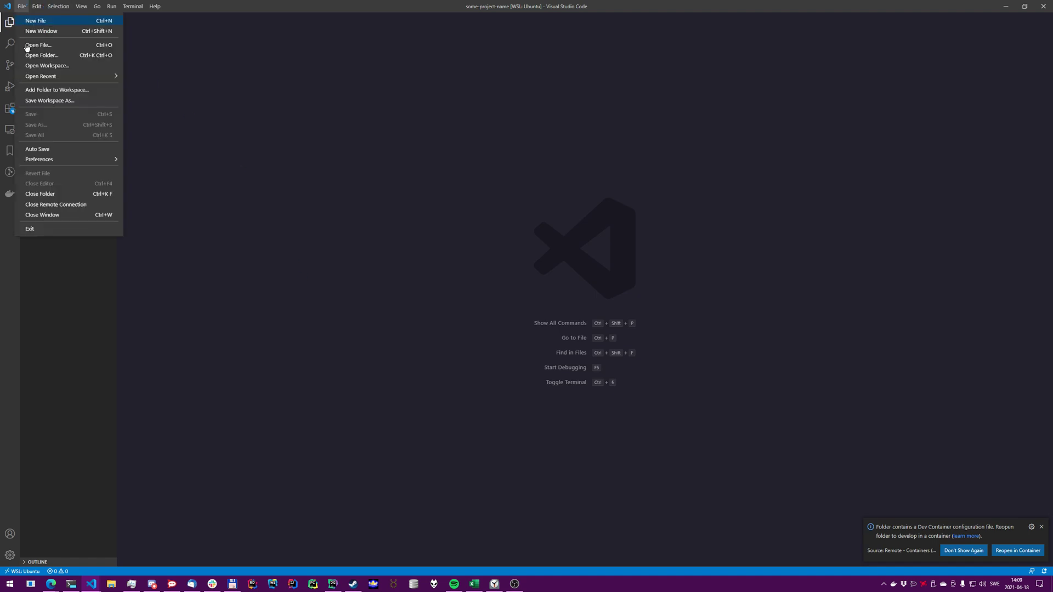
pyautogui.click(61, 215)
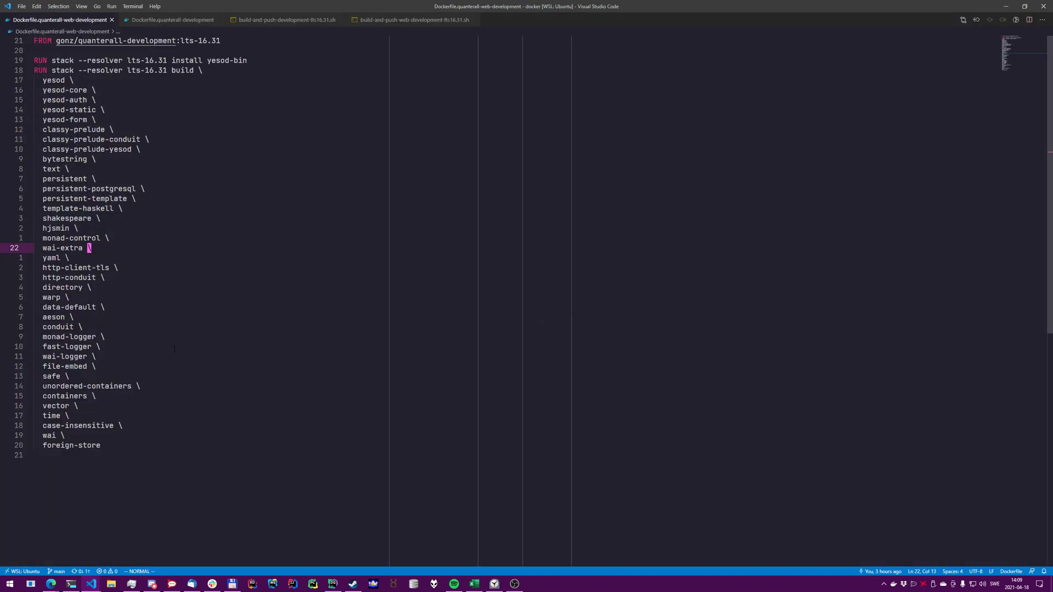
pyautogui.click(71, 585)
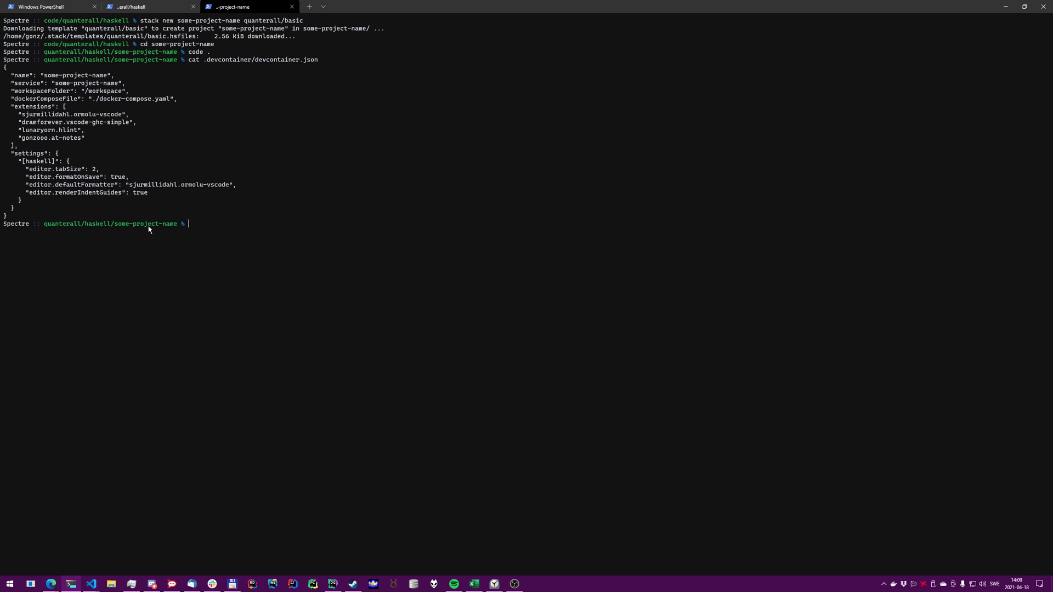
pyautogui.write('cd ..')
# Step: Run stack new some-web-project quanterall/web-postgres, cd into it and launch code . there
pyautogui.press('Return')
pyautogui.write('stack new some-web-project')
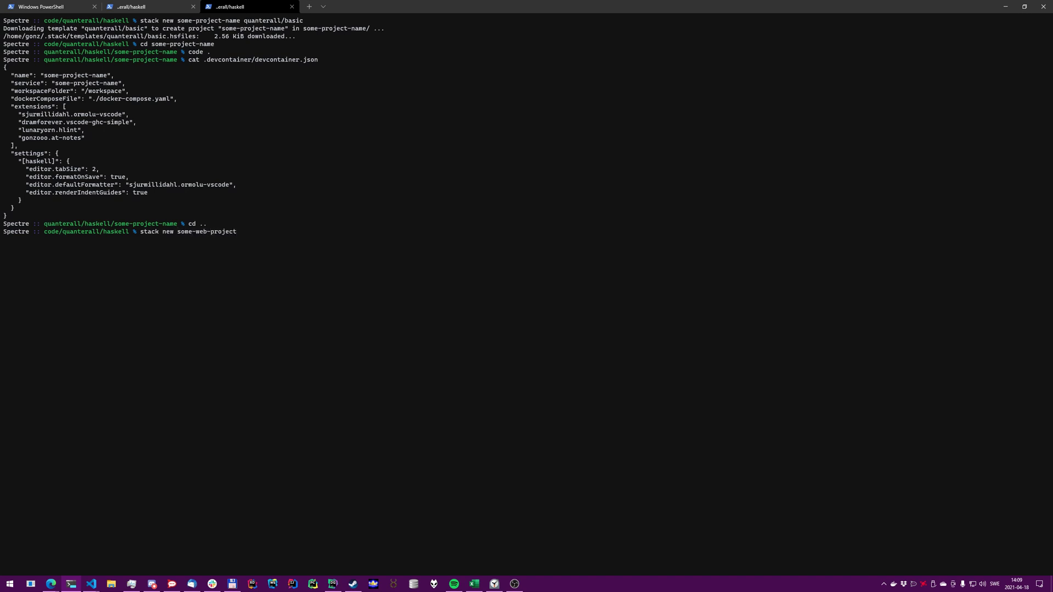
pyautogui.write(' quanterall/web-postgres')
pyautogui.press('Return')
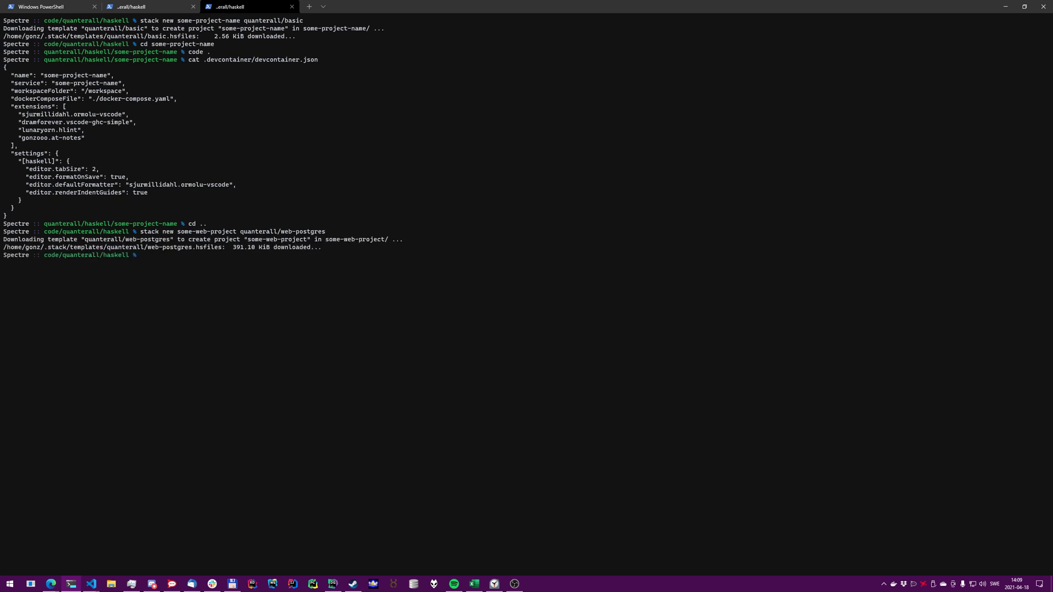
pyautogui.write('cd ')
pyautogui.write('some-')
pyautogui.write('web-project')
pyautogui.press('Return')
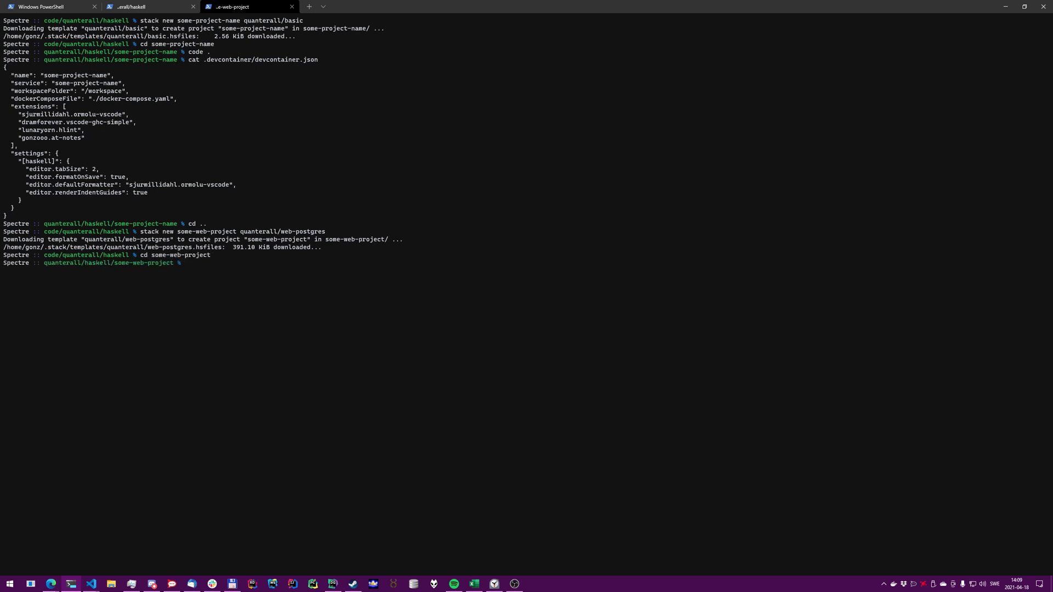
pyautogui.write('code .')
pyautogui.press('Return')
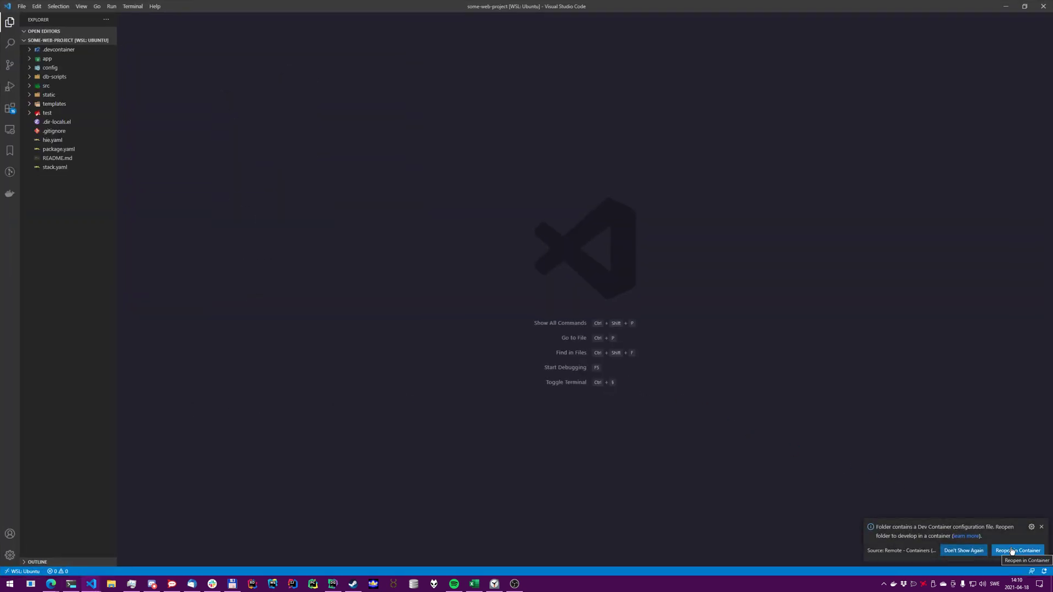
# Step: Reopen some-web-project in its dev container and show the startup log
pyautogui.click(1013, 552)
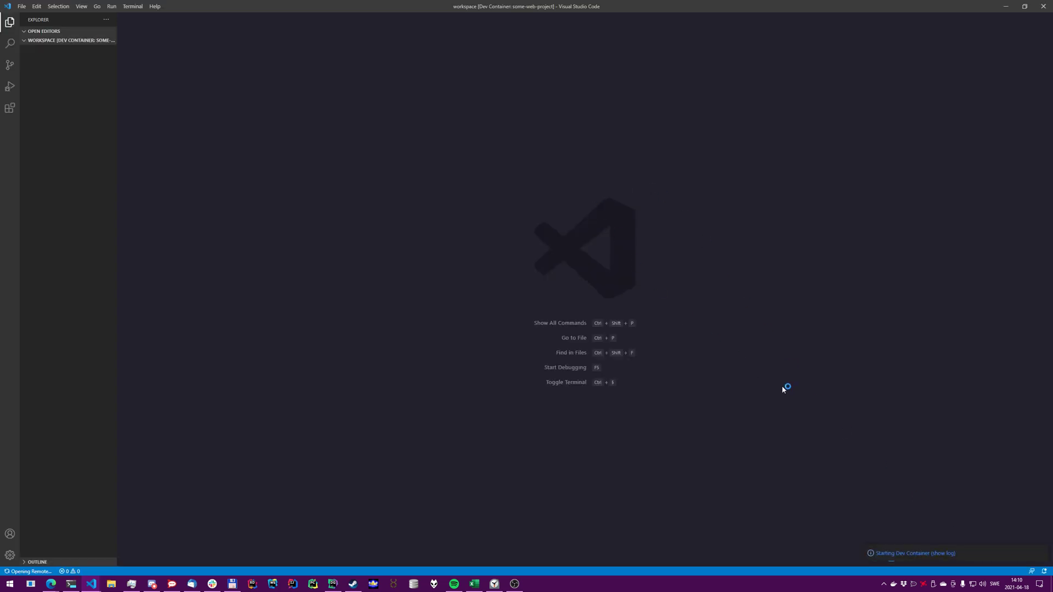
pyautogui.click(929, 557)
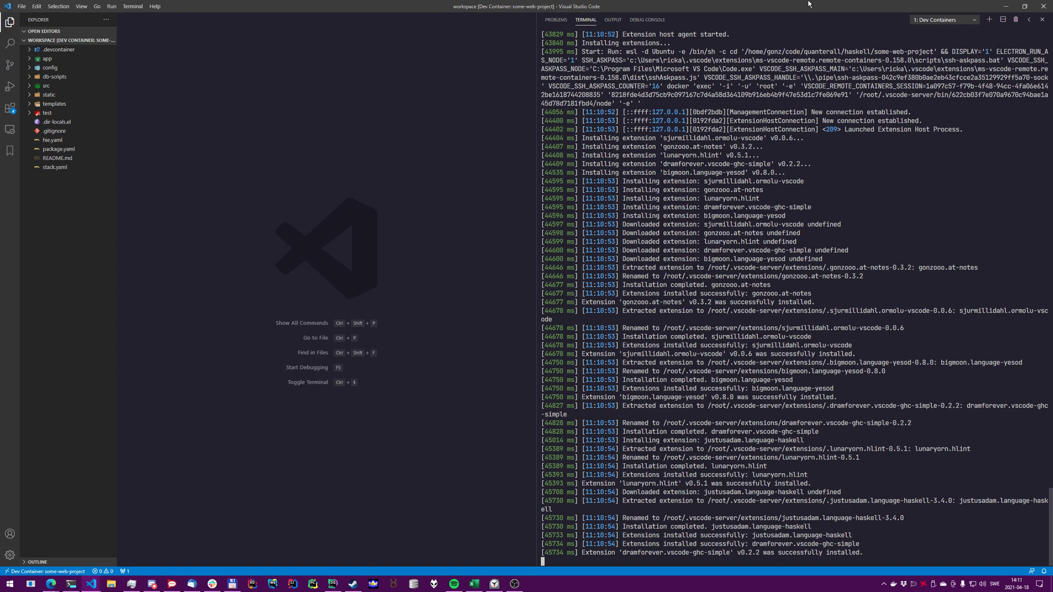
# Step: In a new container bash shell run stack build --fast && stack exec -- yesod devel
pyautogui.click(989, 20)
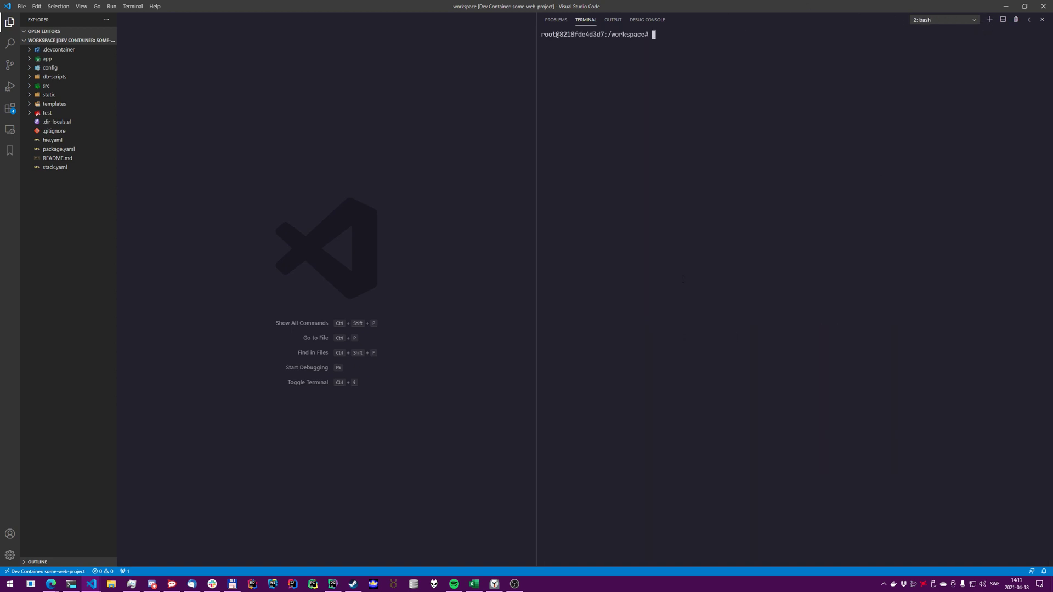
pyautogui.write('stack build ')
pyautogui.write('fas')
pyautogui.write('t')
pyautogui.press('Left')
pyautogui.press('Left')
pyautogui.press('Left')
pyautogui.write('--')
pyautogui.press('End')
pyautogui.write('&& stack exec -- yesod devel')
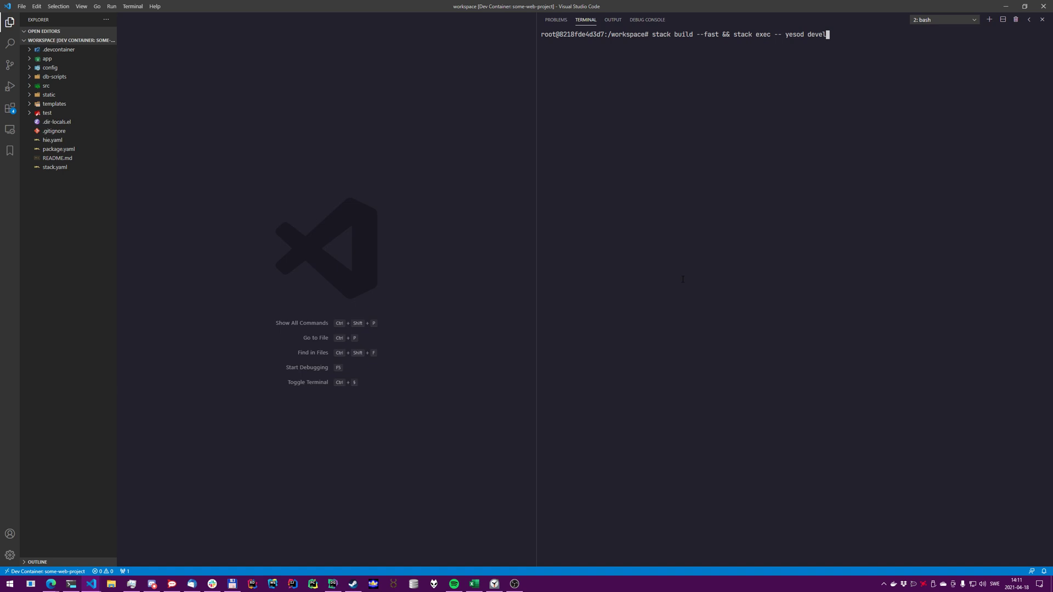
pyautogui.press('Return')
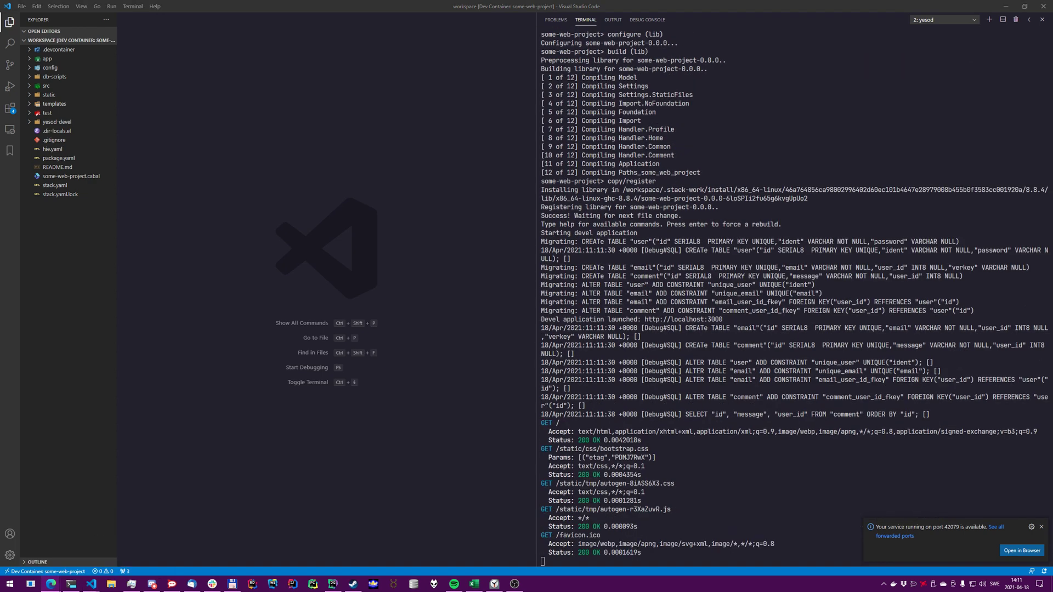
# Step: Reload the Yesod welcome page on localhost:3000 in Edge, then return focus to the VS Code editor
pyautogui.click(51, 584)
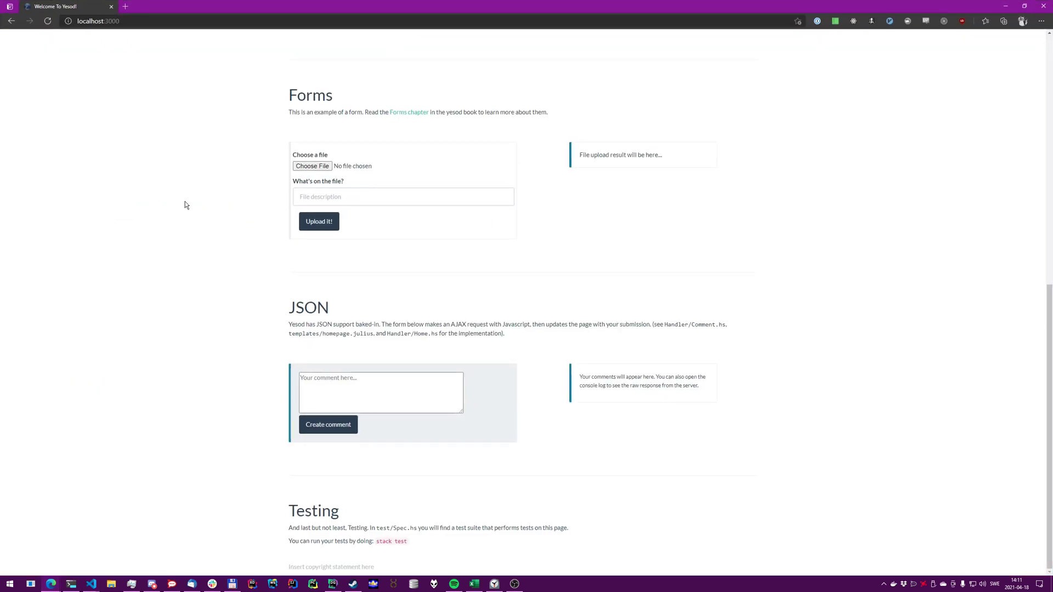
pyautogui.press('F5')
pyautogui.scroll(8, 193, 221)
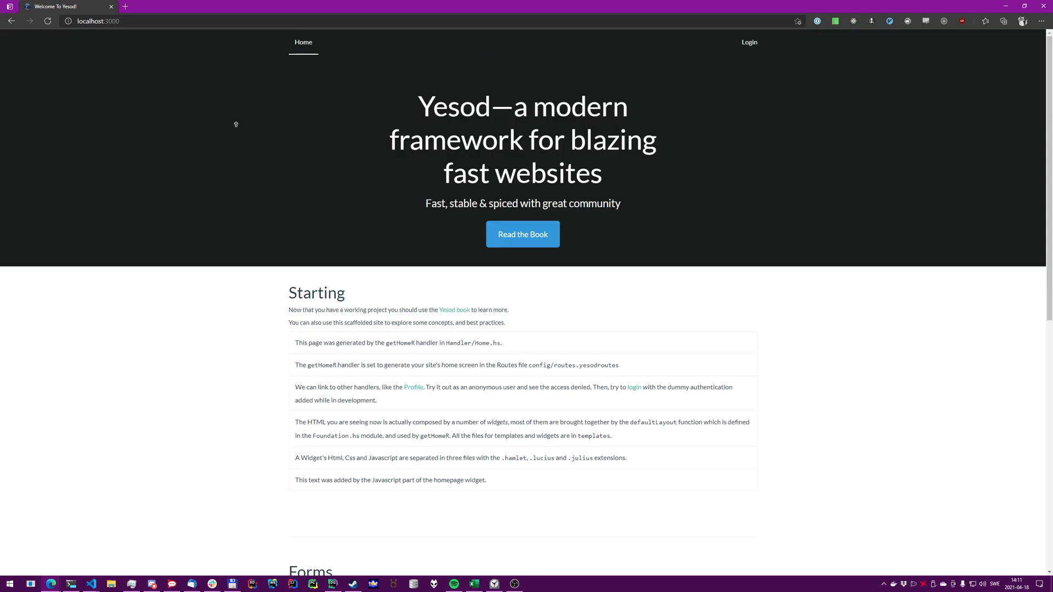
pyautogui.scroll(-5, 708, 304)
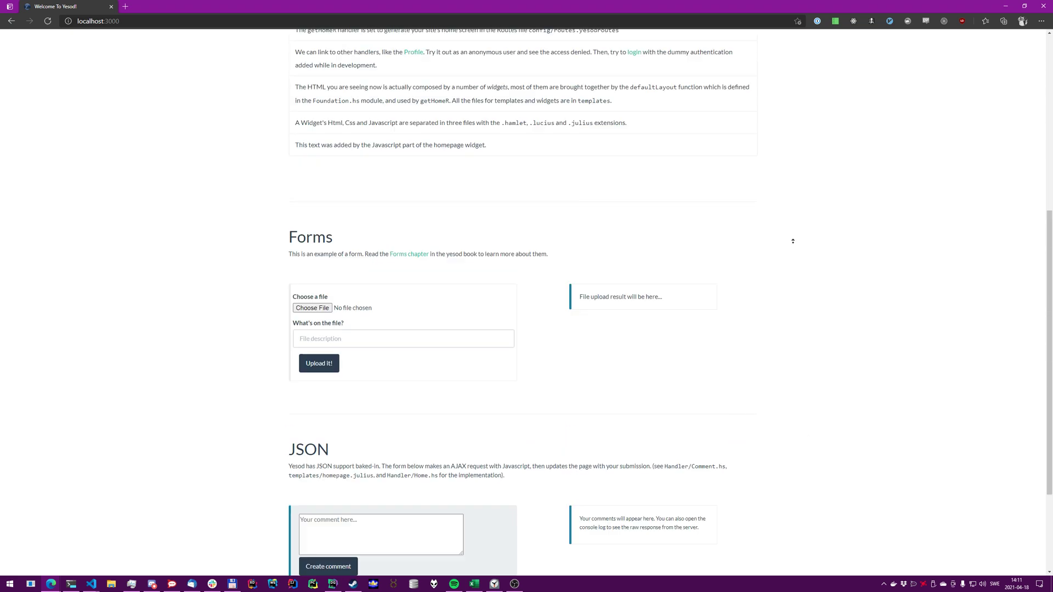
pyautogui.scroll(5, 806, 458)
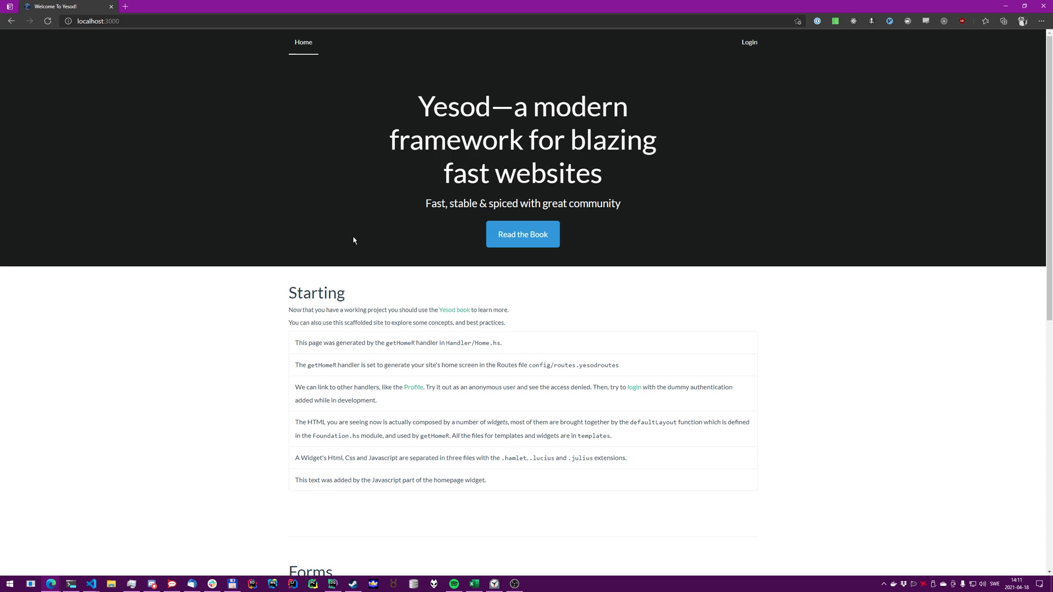
pyautogui.hotkey('alt', 'Tab')
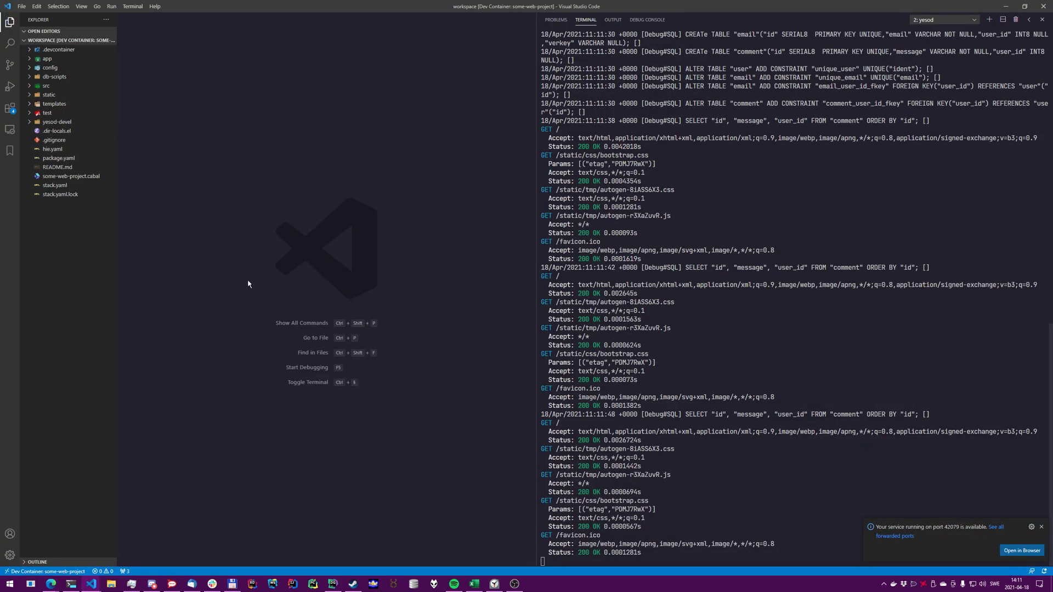
pyautogui.click(247, 281)
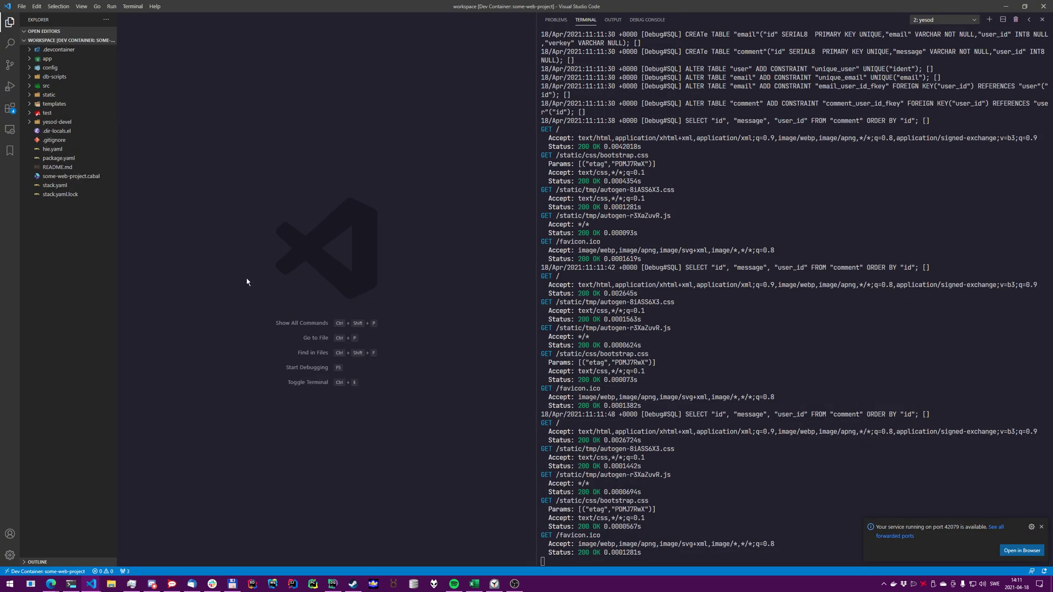
# Step: Hide the side panels and open homepage.hamlet through the quick file finder
pyautogui.hotkey('ctrl', 'k')
pyautogui.press('z')
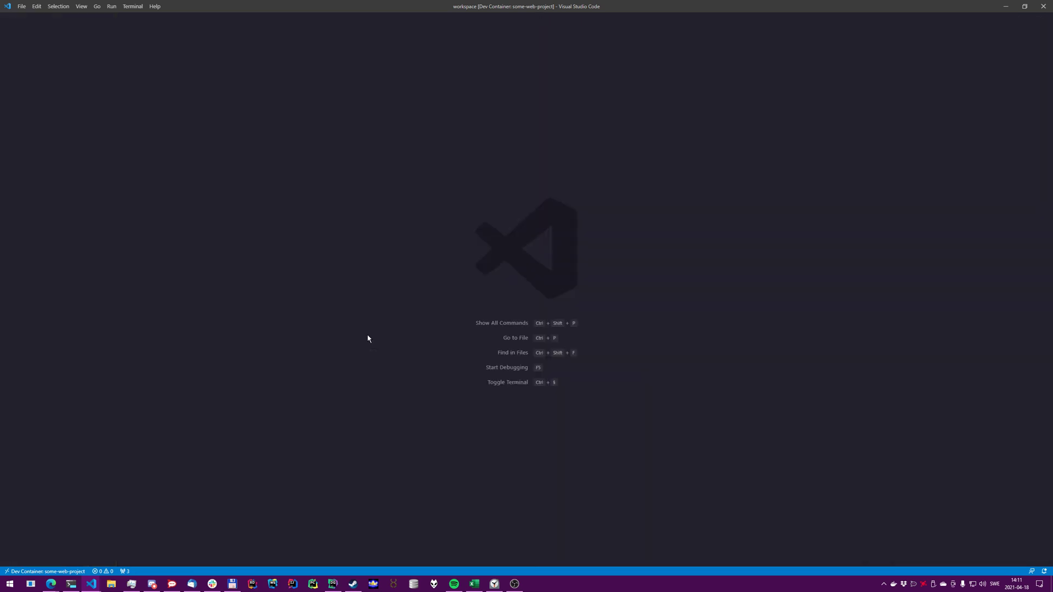
pyautogui.hotkey('ctrl', 'p')
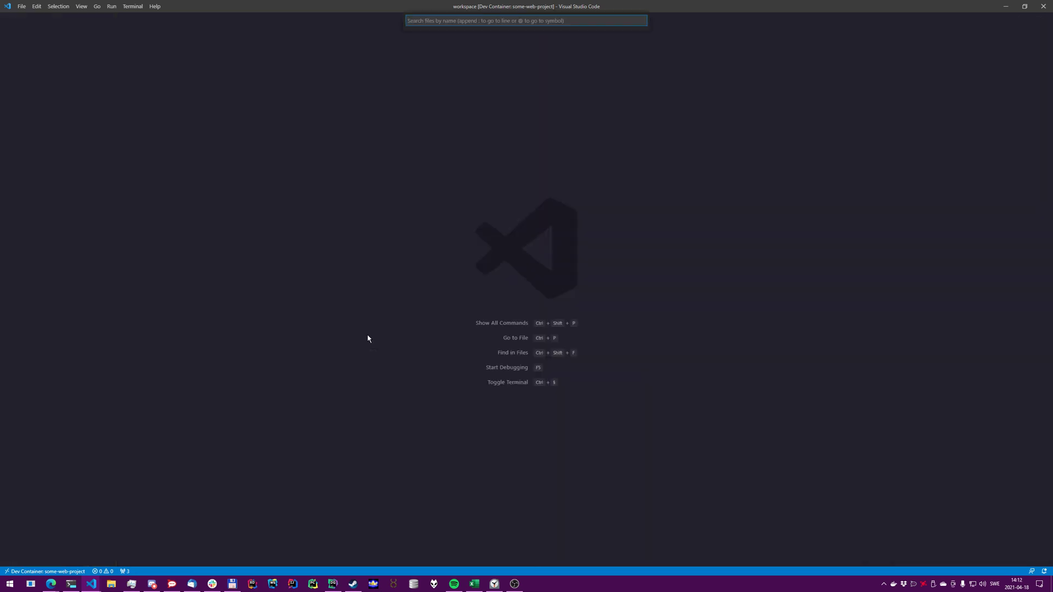
pyautogui.write('hamlet')
pyautogui.press('Down')
pyautogui.press('Down')
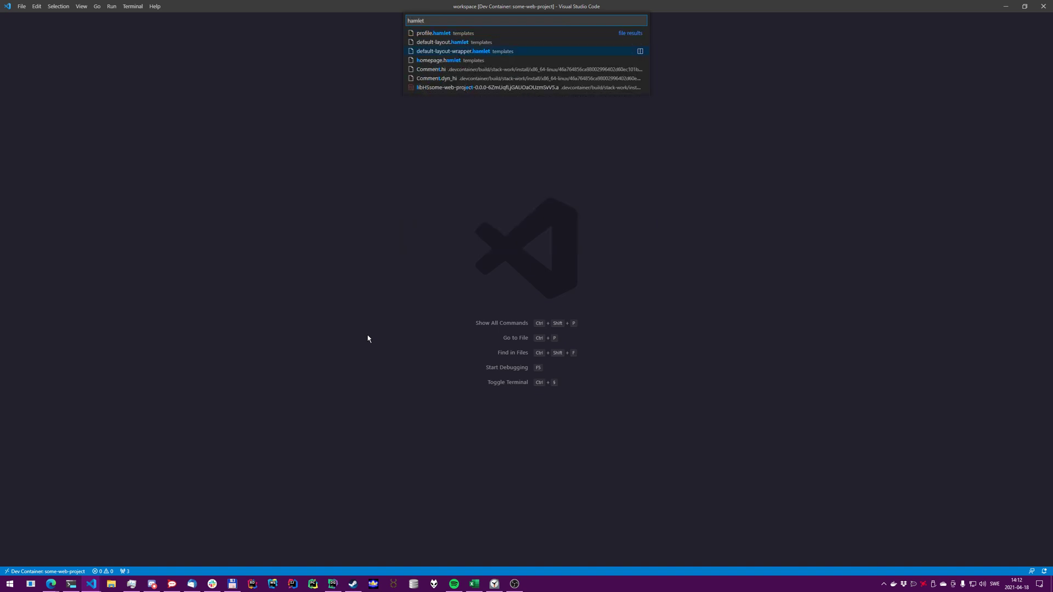
pyautogui.press('Up')
pyautogui.press('Down')
pyautogui.press('Down')
pyautogui.press('Return')
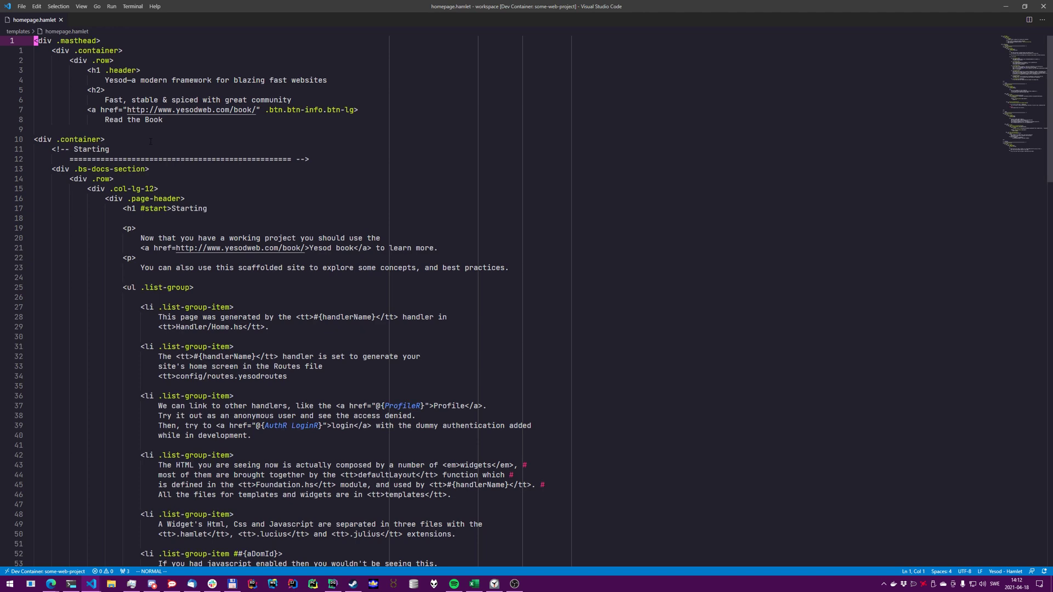
pyautogui.scroll(-2, 151, 142)
# Step: Check the heading in the browser, then change 'modern' to 'cool' in homepage.hamlet
pyautogui.click(151, 140)
pyautogui.hotkey('alt', 'Tab')
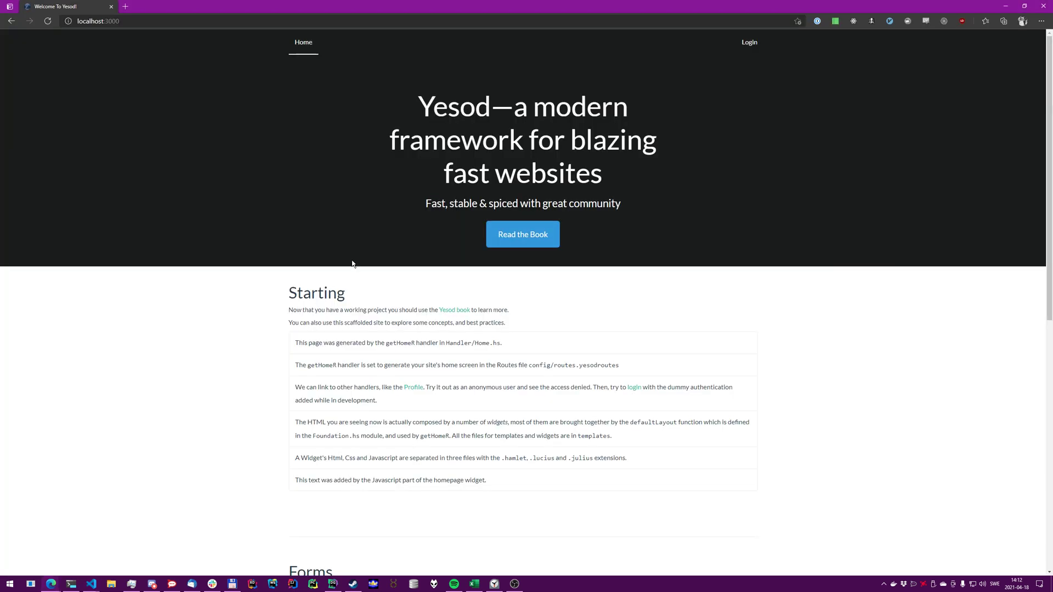
pyautogui.moveTo(515, 108); pyautogui.dragTo(588, 107)
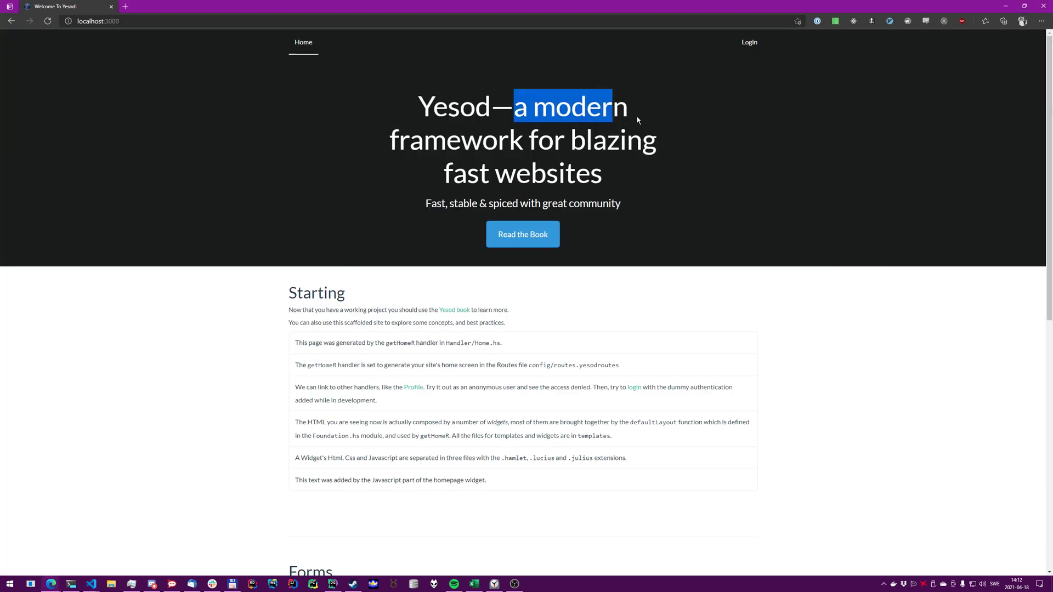
pyautogui.moveTo(628, 108); pyautogui.dragTo(544, 113)
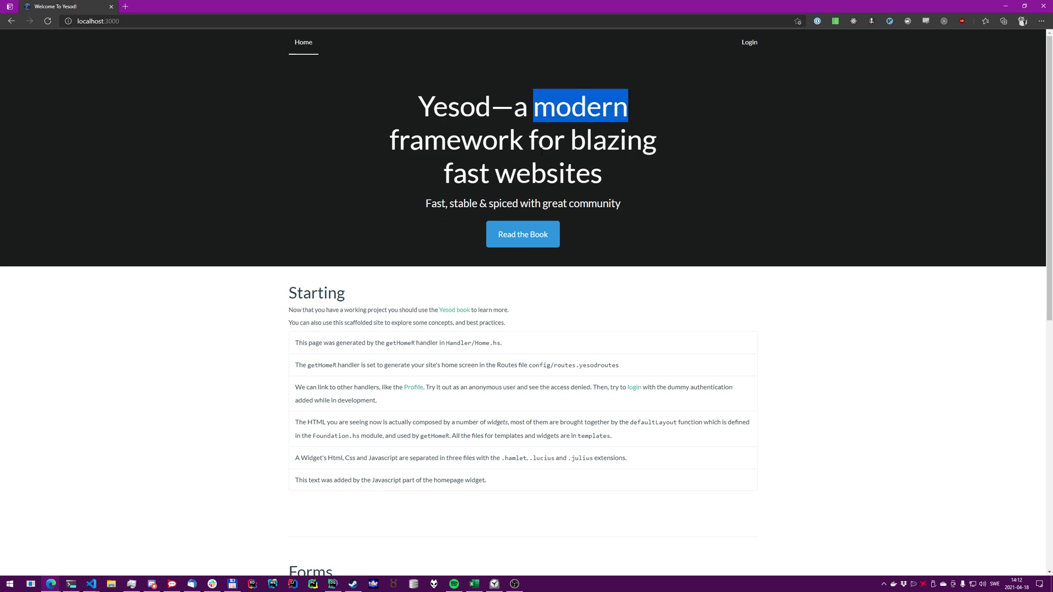
pyautogui.hotkey('alt', 'Tab')
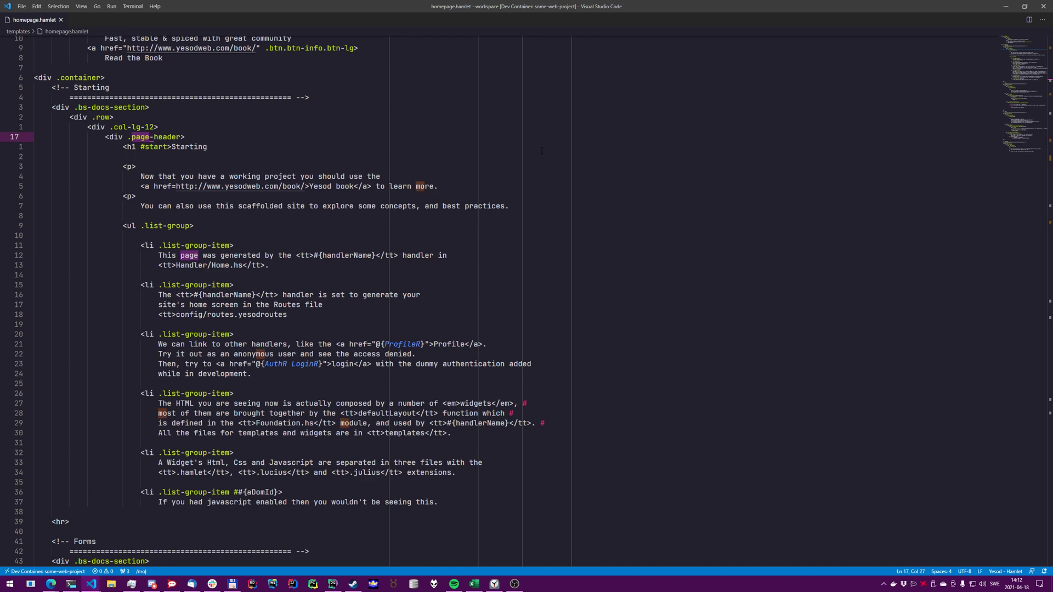
pyautogui.write('/modern')
pyautogui.press('Return')
pyautogui.write('ciwcool')
pyautogui.press('Escape')
# Step: Save the template, let yesod devel rebuild Handler.Home and reload the page to see the new heading
pyautogui.hotkey('ctrl', '`')
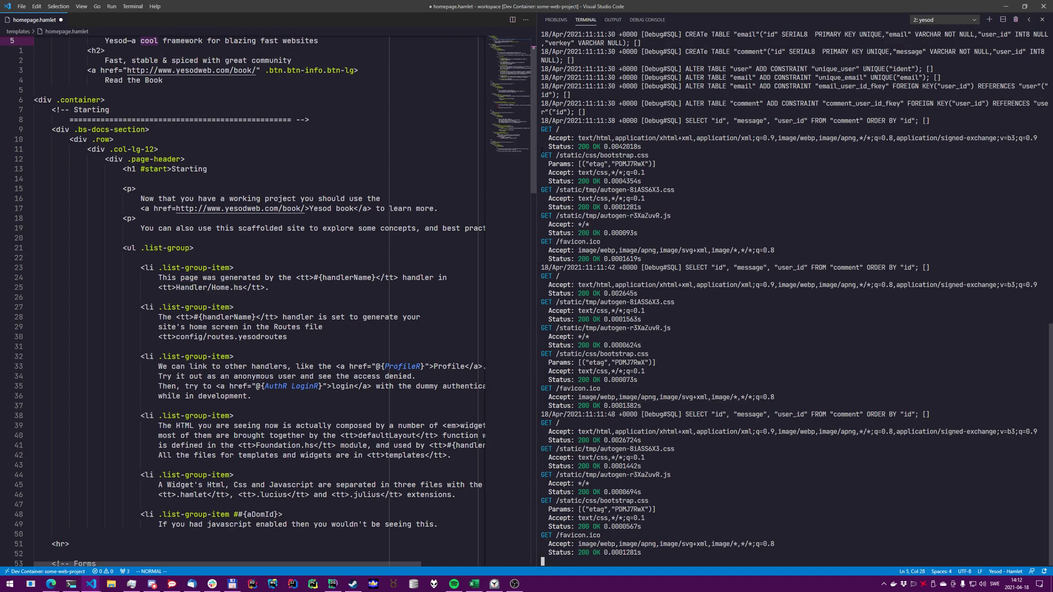
pyautogui.hotkey('ctrl', 's')
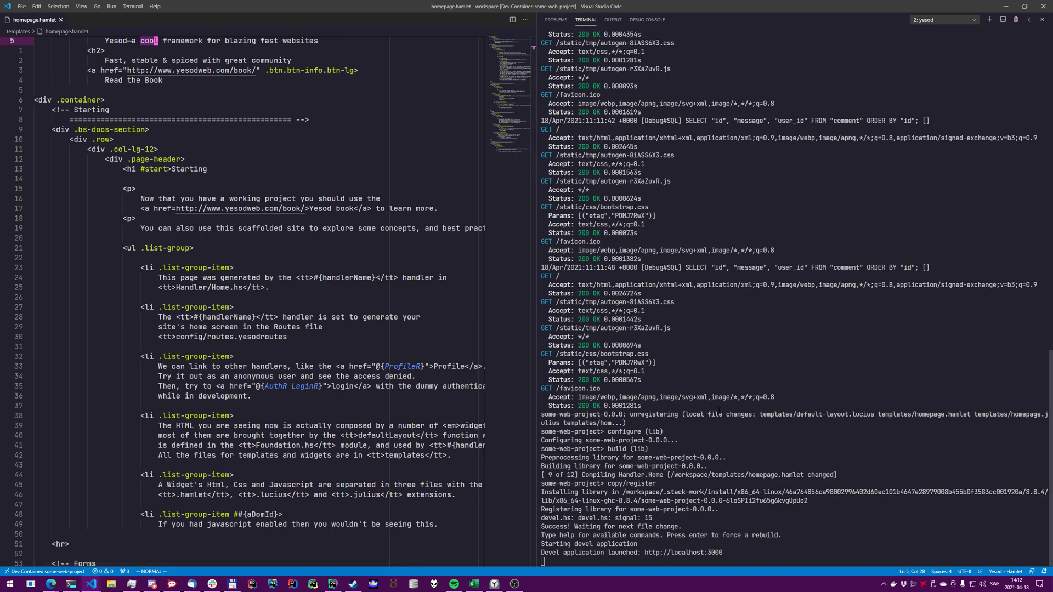
pyautogui.hotkey('alt', 'Tab')
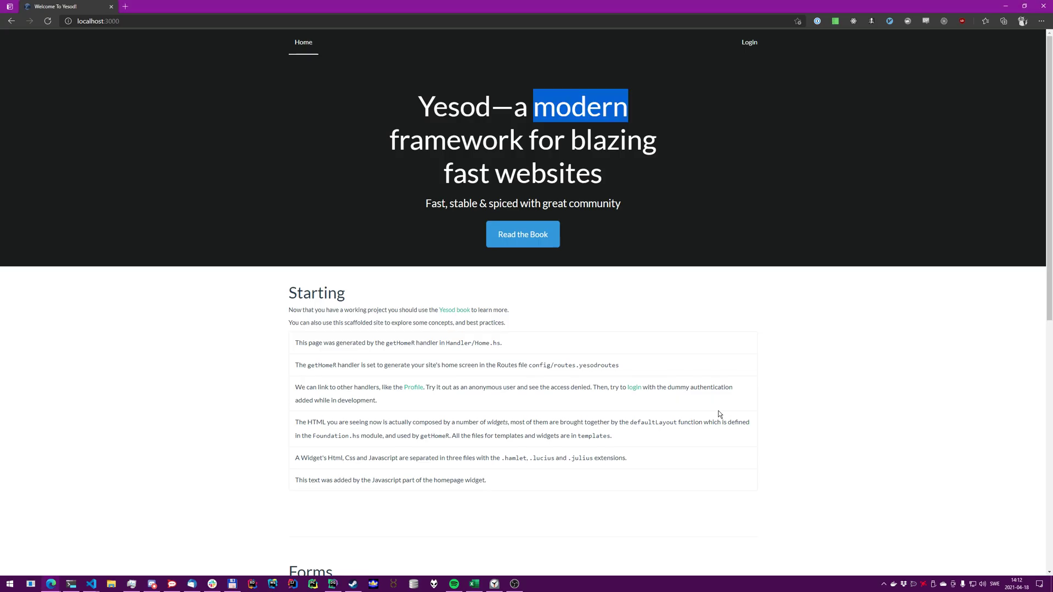
pyautogui.press('F5')
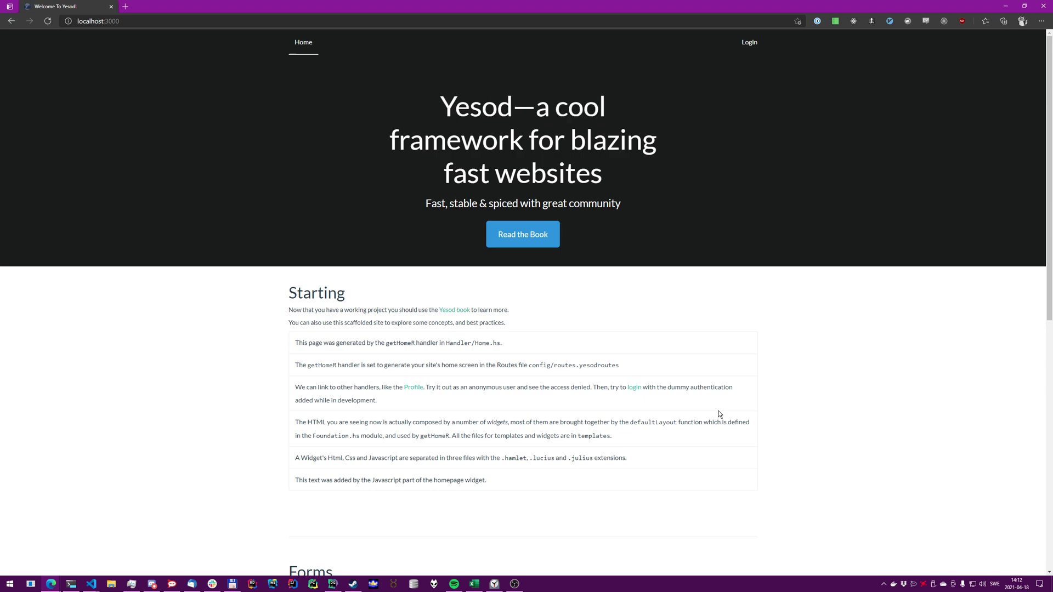
pyautogui.hotkey('alt', 'Tab')
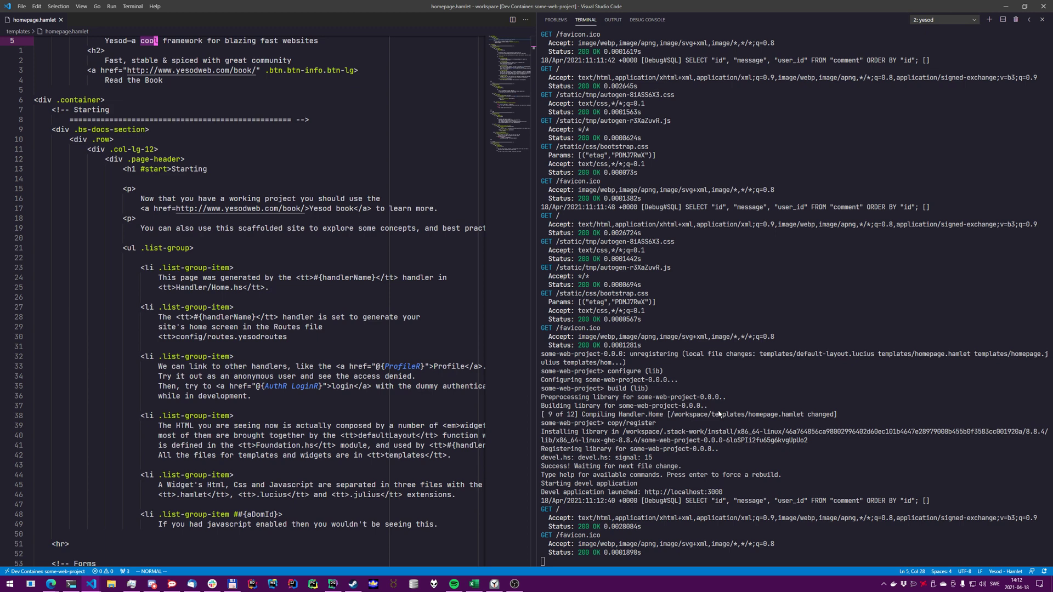
# Step: Open config/models.persistentmodels and select its entity lines from User to the end
pyautogui.hotkey('ctrl', 'p')
pyautogui.write('model')
pyautogui.press('Down')
pyautogui.press('Down')
pyautogui.press('Down')
pyautogui.press('Down')
pyautogui.press('Return')
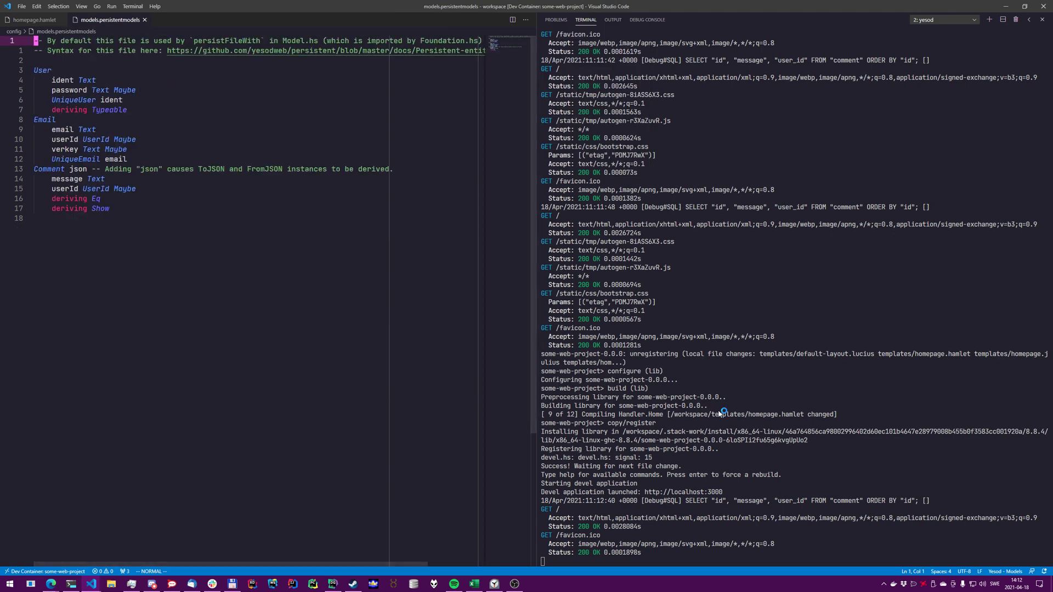
pyautogui.press('j')
pyautogui.press('j')
pyautogui.press('j')
pyautogui.hotkey('shift', 'v')
pyautogui.hotkey('shift', 'g')
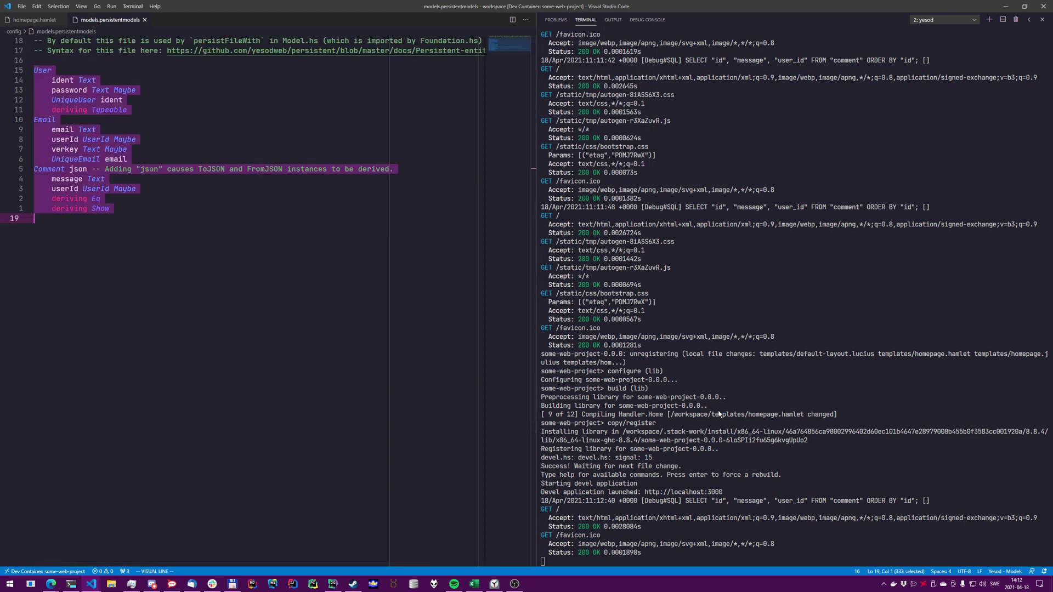
pyautogui.press('Escape')
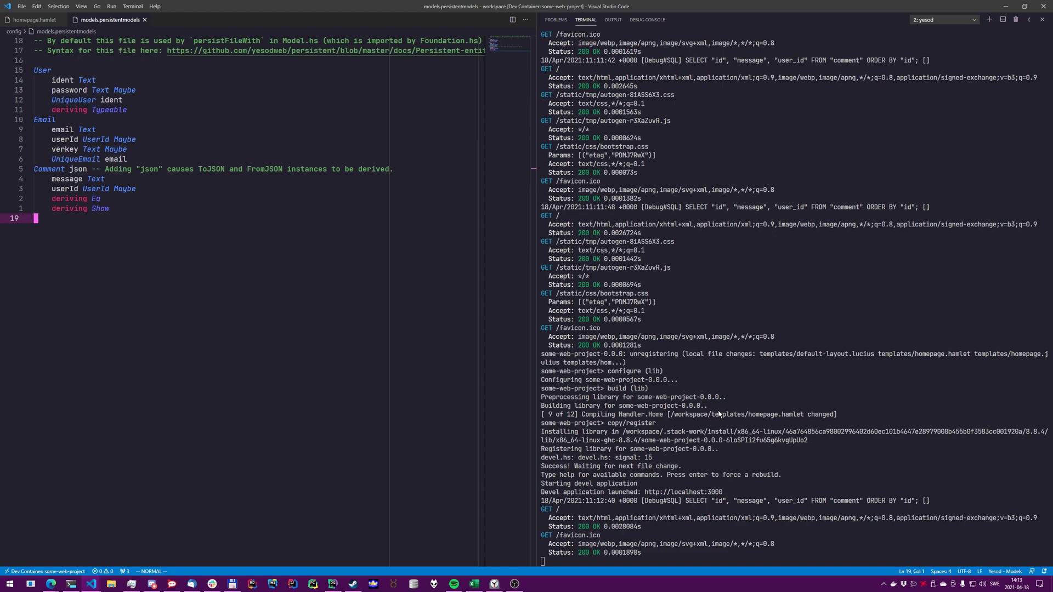
# Step: Open routes.yesodroutes and review the /static route
pyautogui.hotkey('ctrl', 'p')
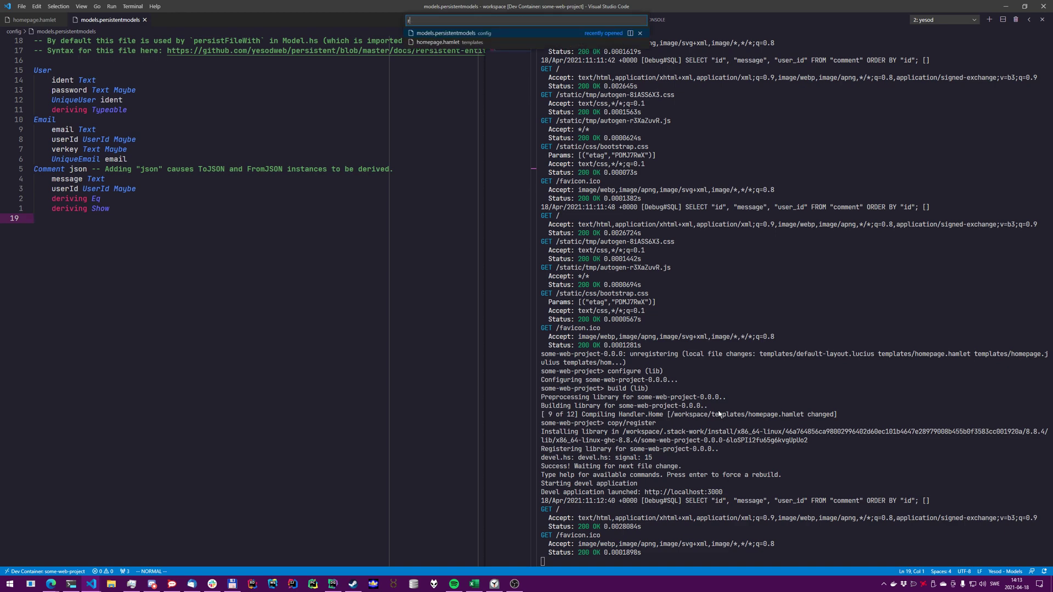
pyautogui.write('routes')
pyautogui.press('Return')
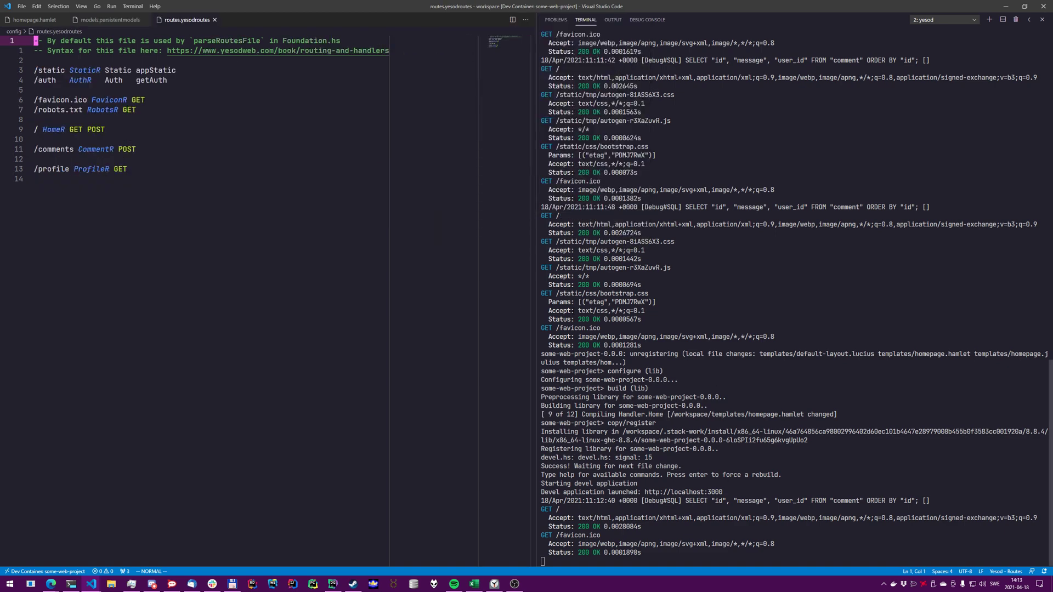
pyautogui.click(48, 70)
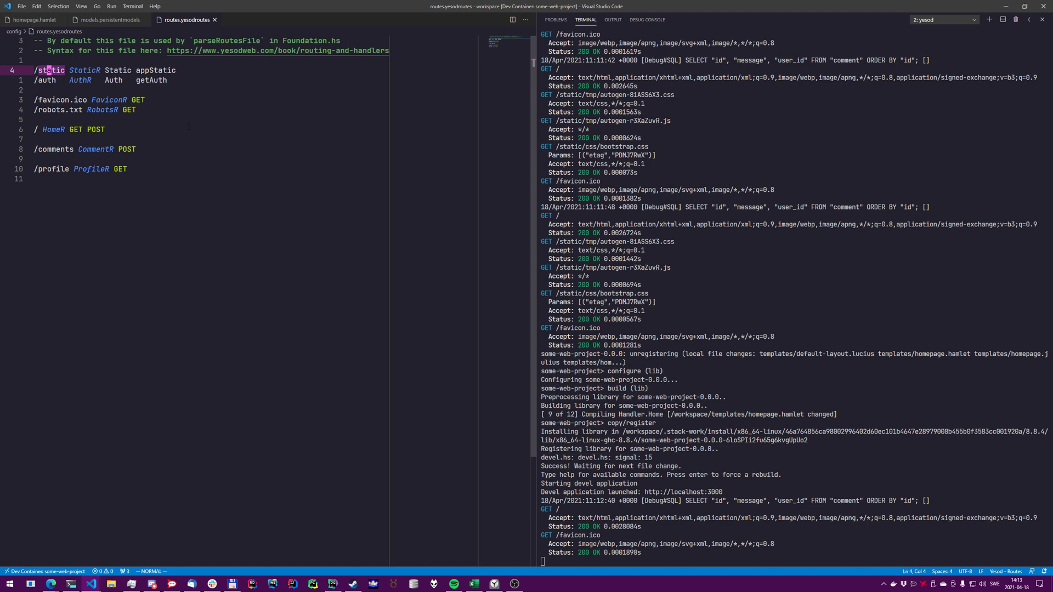
pyautogui.hotkey('ctrl', 'p')
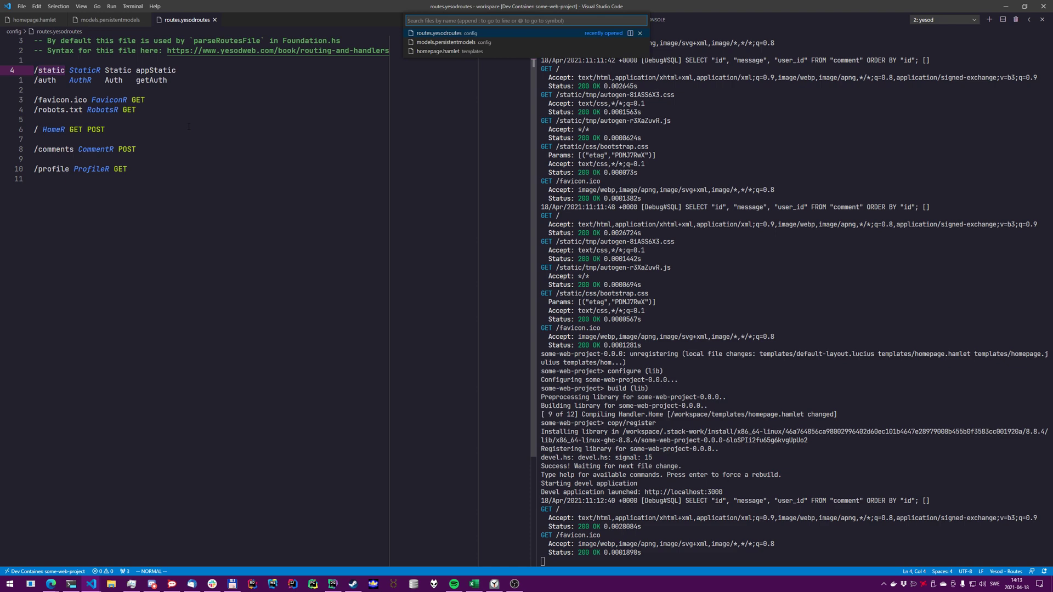
pyautogui.write('models')
# Step: Open src/Model.hs at persistFileWith, then open src/Application.hs
pyautogui.press('Down')
pyautogui.press('Return')
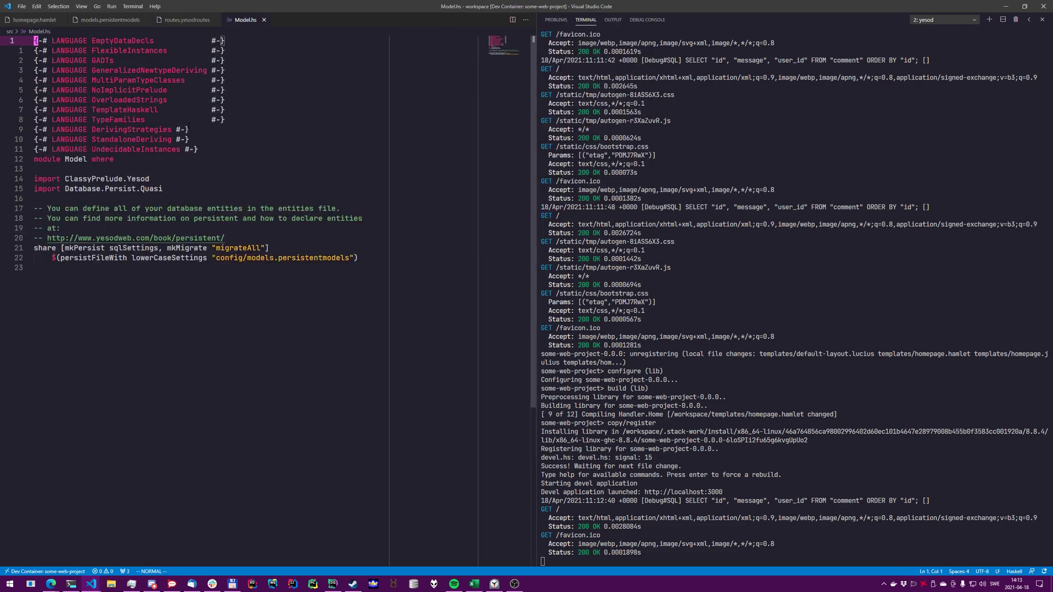
pyautogui.click(96, 258)
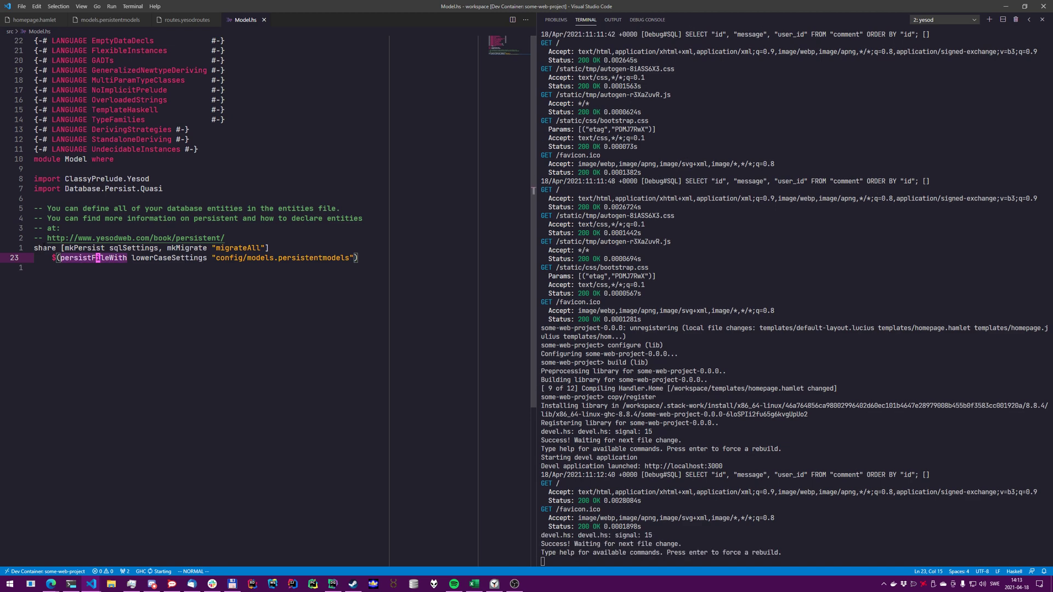
pyautogui.press('{')
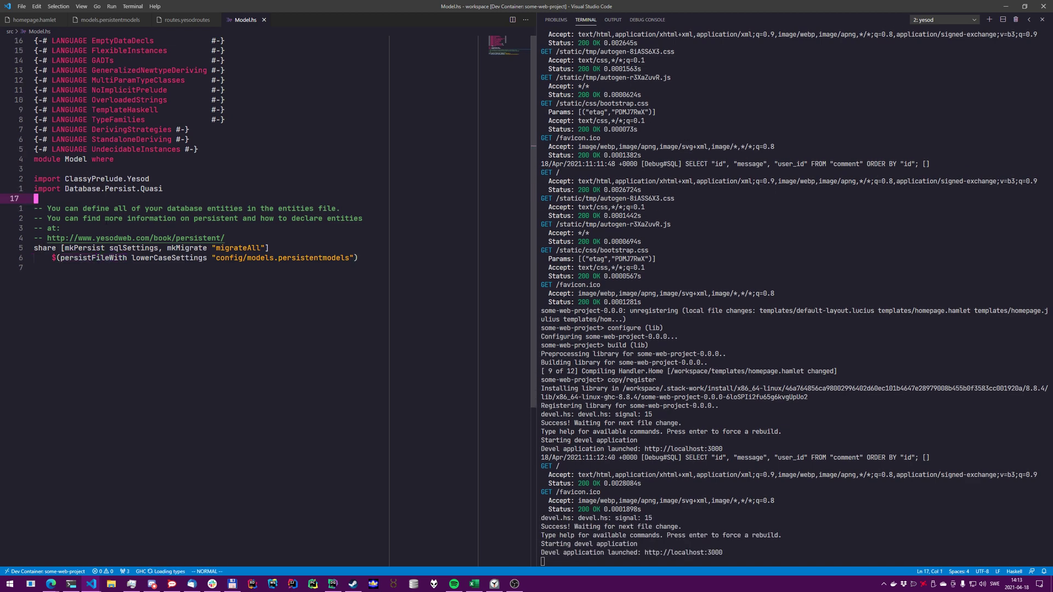
pyautogui.hotkey('ctrl', 'p')
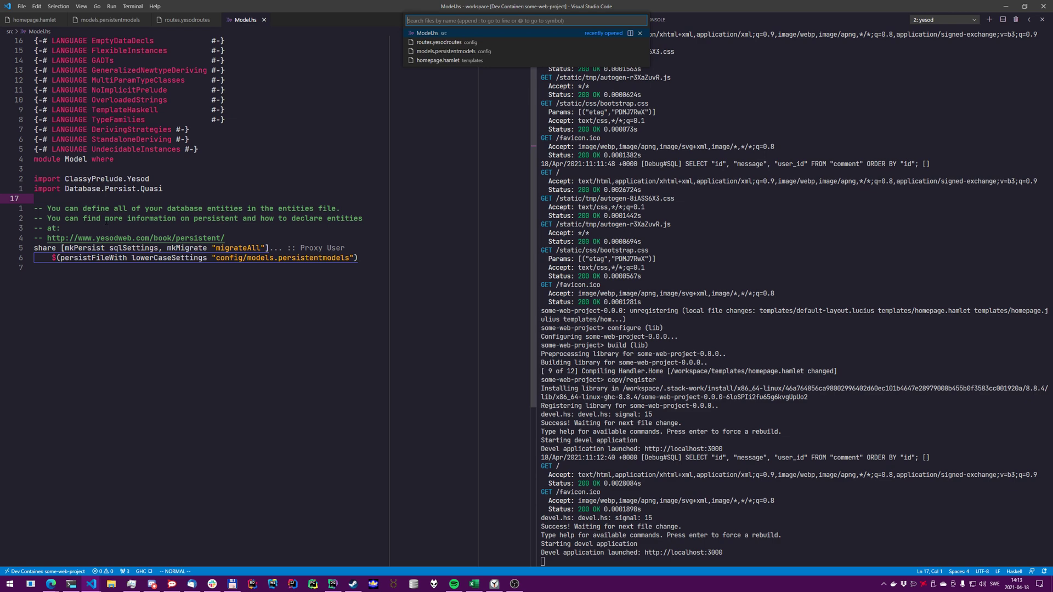
pyautogui.write('application')
pyautogui.press('Down')
pyautogui.press('Return')
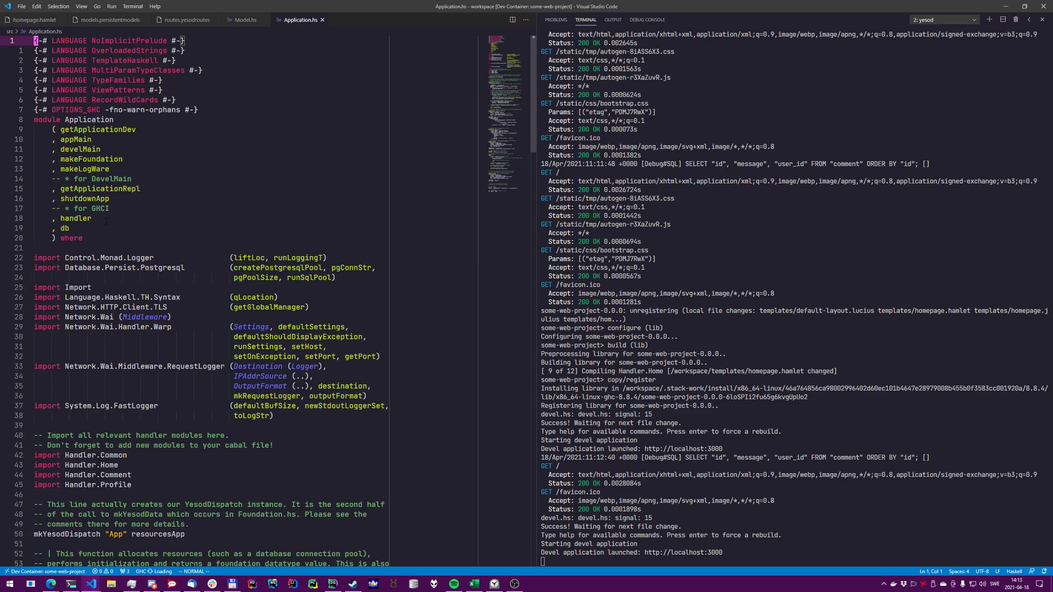
pyautogui.scroll(-5, 206, 297)
pyautogui.scroll(-5, 206, 296)
pyautogui.scroll(-6, 74, 209)
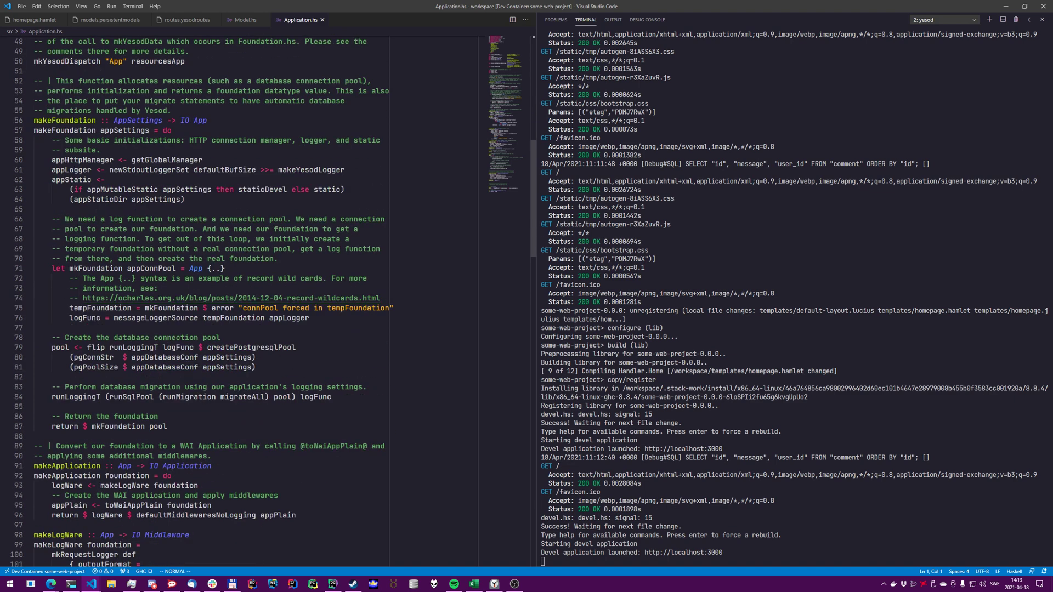
# Step: Inspect the types of appSettings and getGlobalManager in makeFoundation via hover info
pyautogui.click(120, 130)
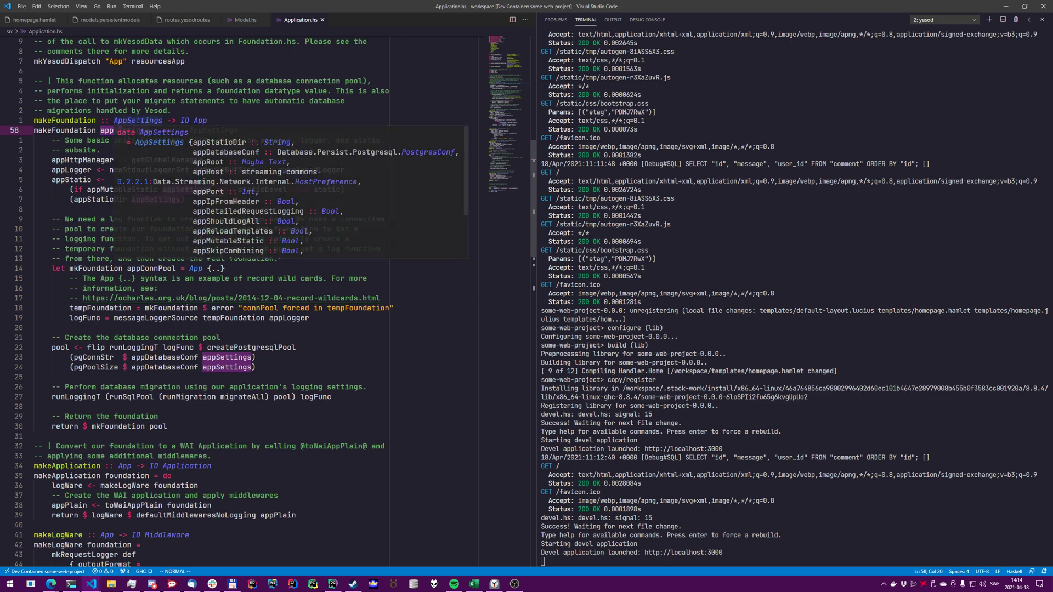
pyautogui.scroll(-1, 160, 144)
pyautogui.scroll(-2, 190, 173)
pyautogui.scroll(3, 226, 197)
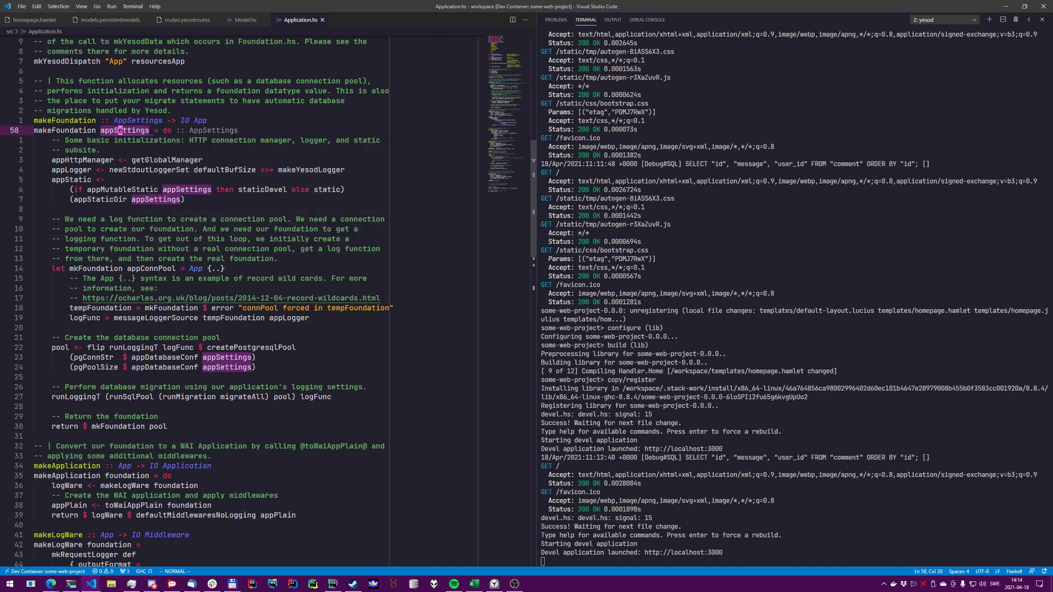
pyautogui.click(150, 120)
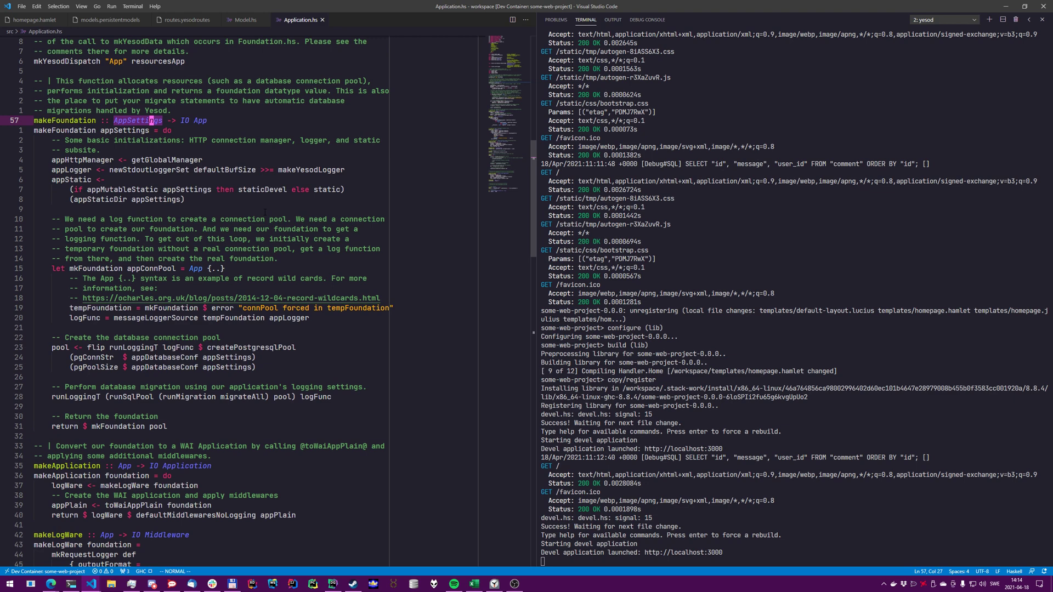
pyautogui.press('j')
pyautogui.press('j')
pyautogui.press('j')
pyautogui.press('j')
pyautogui.press('g')
pyautogui.press('h')
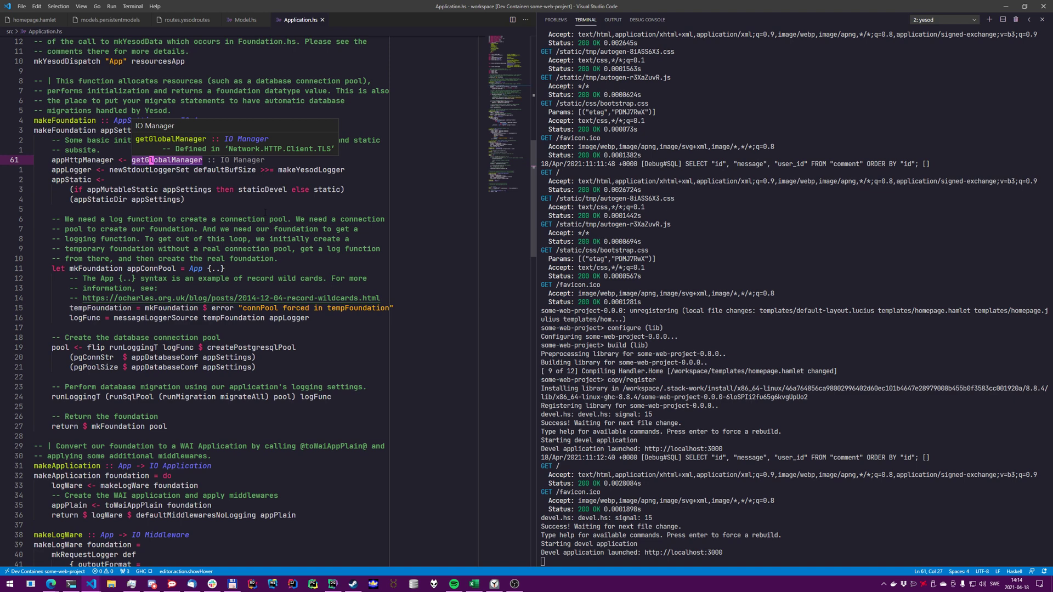
pyautogui.press('Escape')
pyautogui.press('b')
pyautogui.press('b')
pyautogui.press('b')
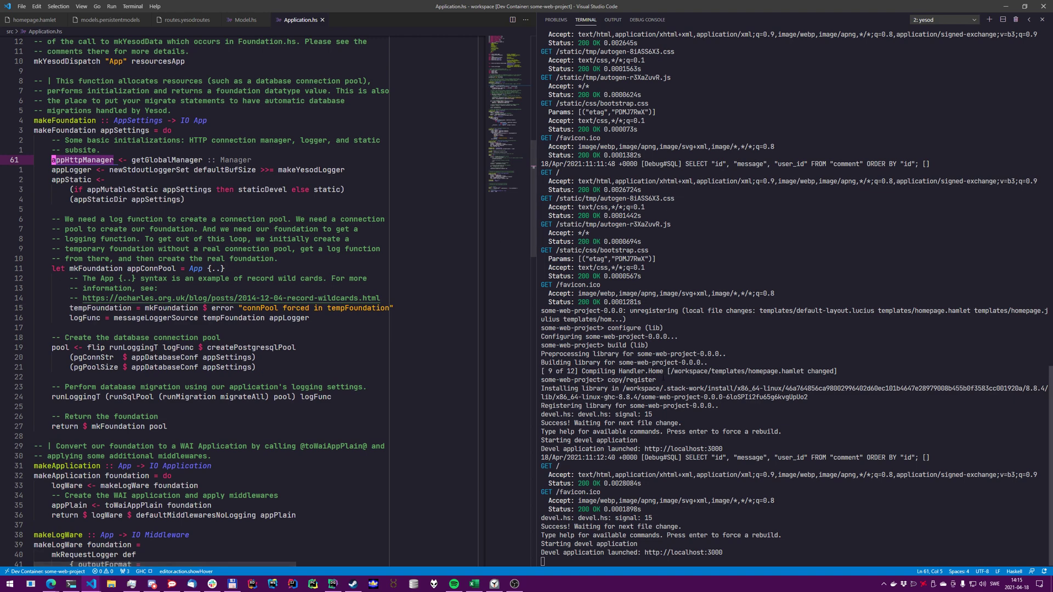
# Step: Stop the running dev server and reopen the project in WSL outside the container
pyautogui.hotkey('ctrl', 'c')
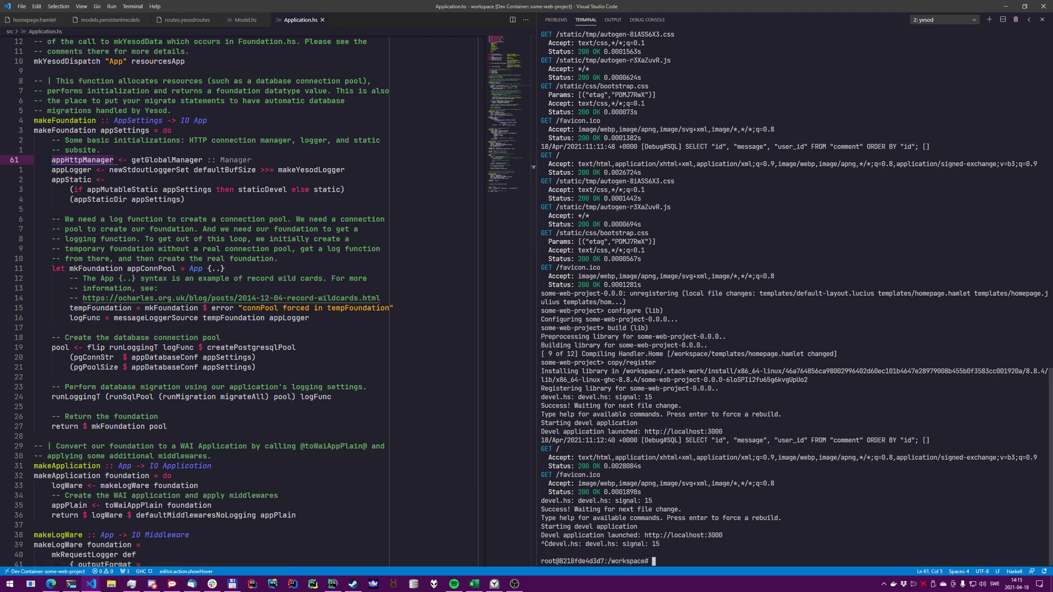
pyautogui.click(35, 210)
pyautogui.moveTo(167, 130)
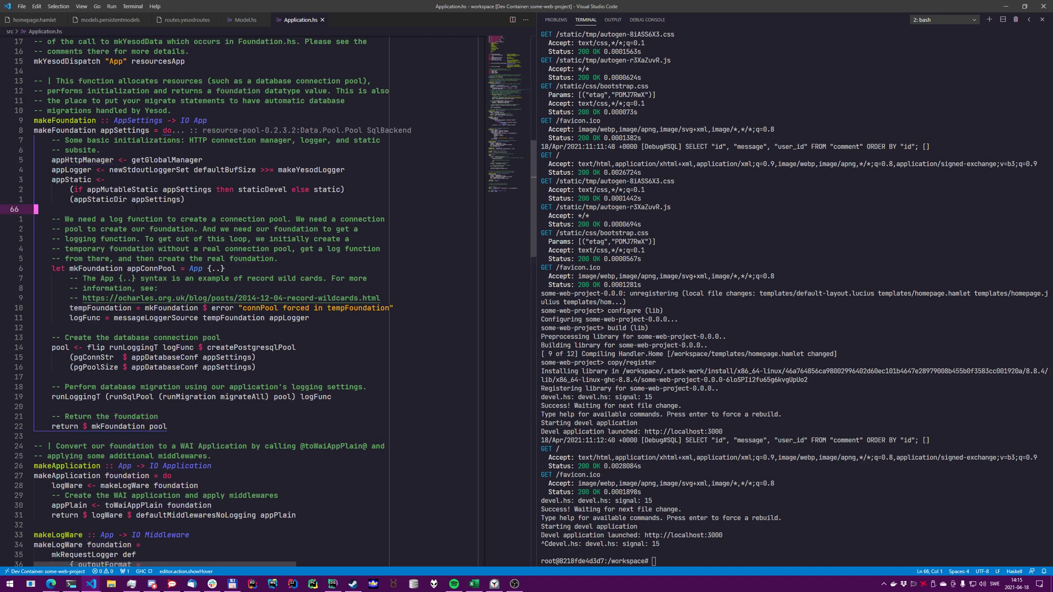
pyautogui.hotkey('ctrl', 'shift', 'p')
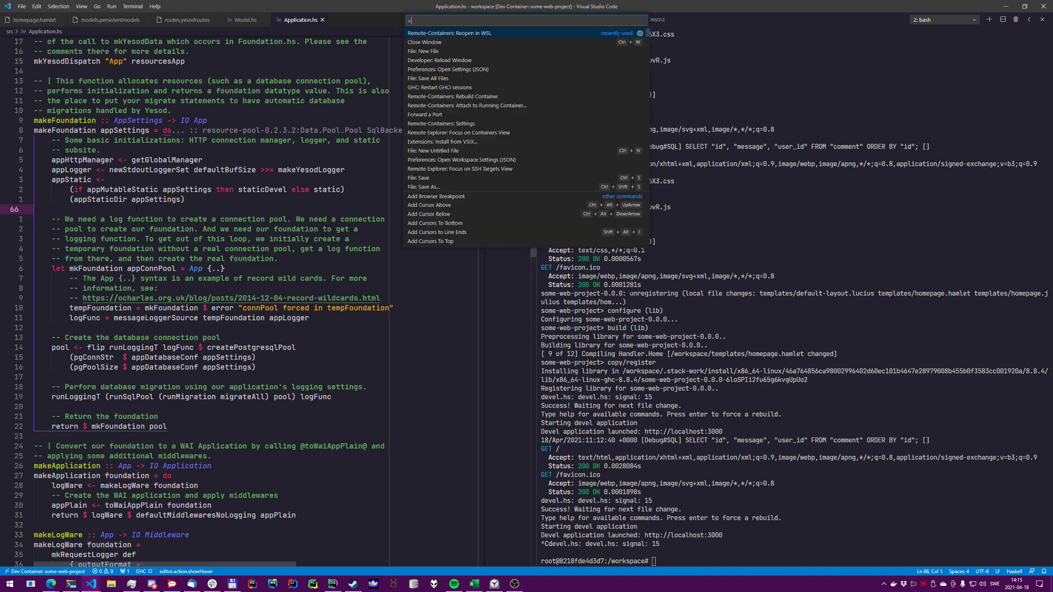
pyautogui.press('Return')
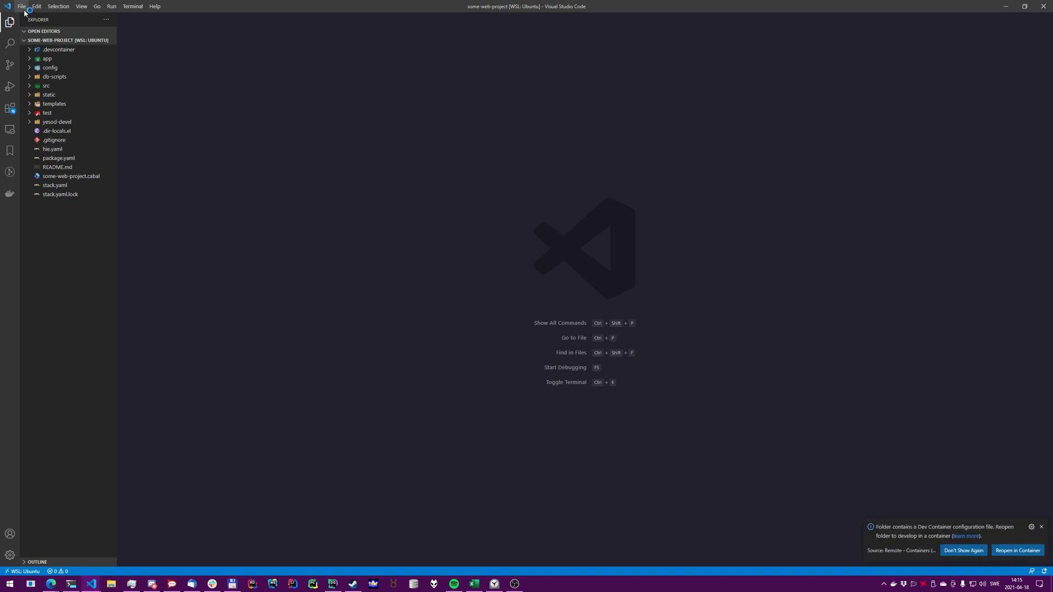
# Step: Close the VS Code window from the File menu
pyautogui.click(25, 10)
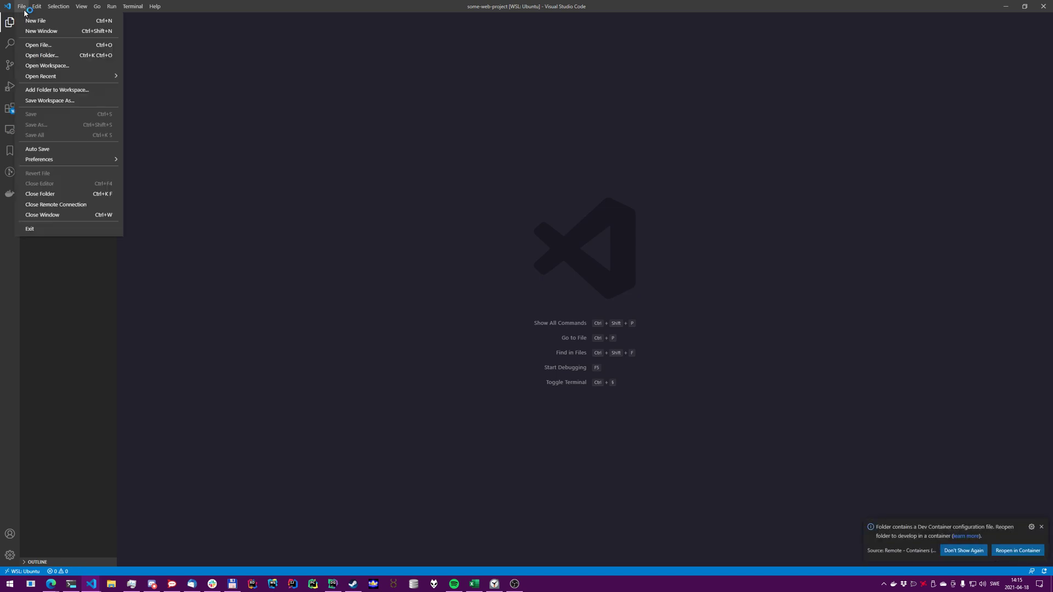
pyautogui.click(51, 216)
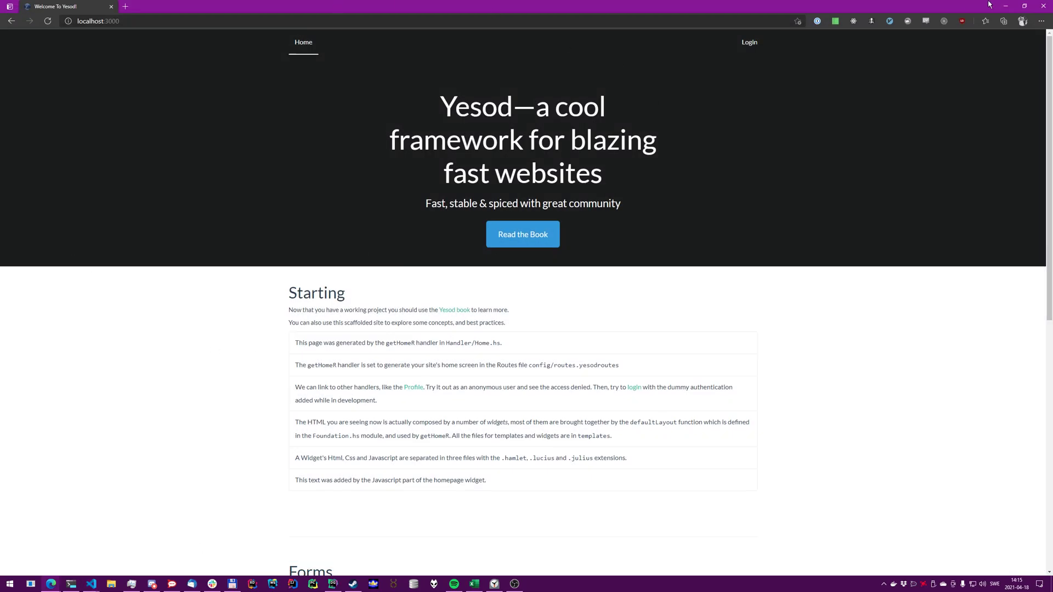
# Step: Run 'docker ps' showing no containers, then 'code .' to reopen the project maximized in VS Code
pyautogui.click(1006, 7)
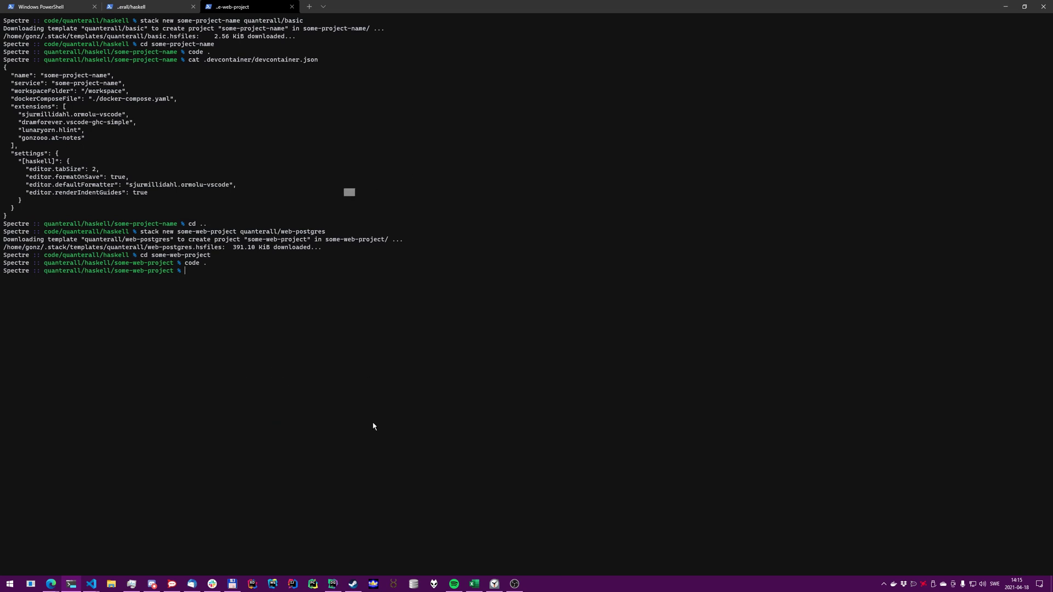
pyautogui.write('docker ps')
pyautogui.press('Return')
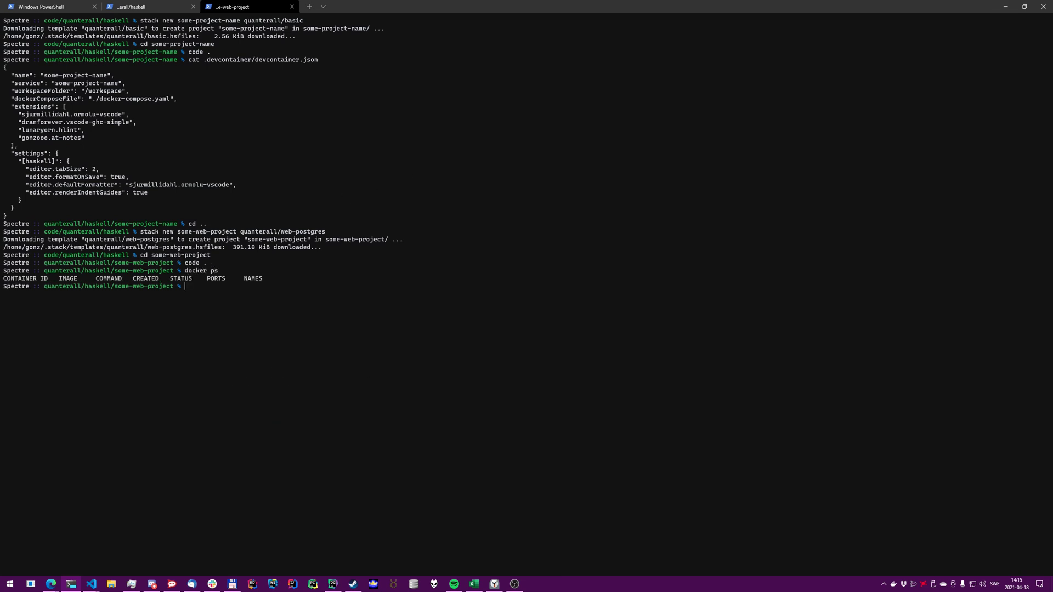
pyautogui.write('code .')
pyautogui.press('Return')
pyautogui.click(755, 181)
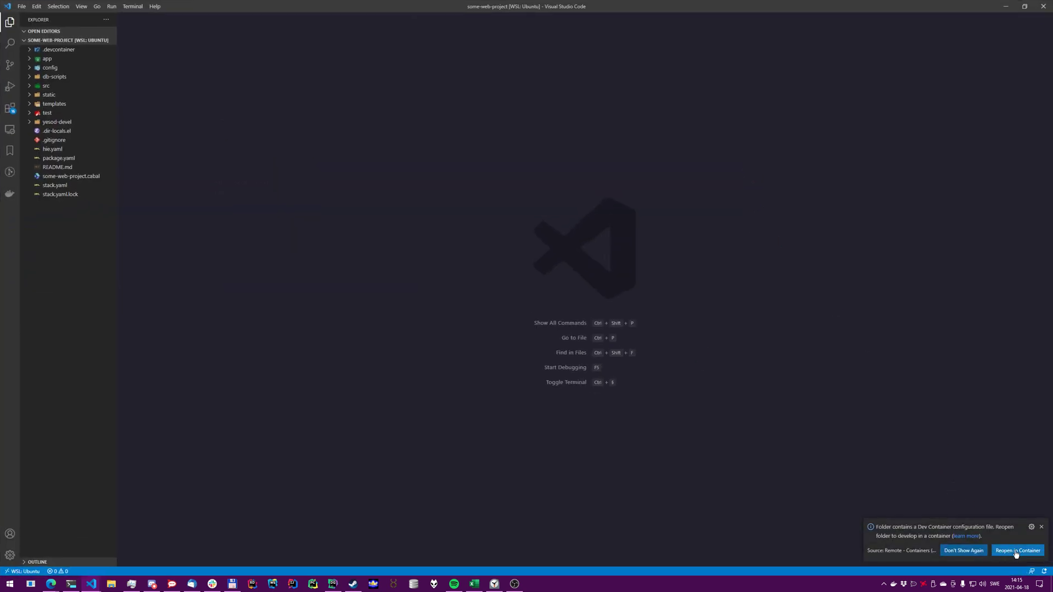
# Step: Reopen in the dev container and run 'stack build --fast && stack exec -- yesod devel' in the terminal
pyautogui.click(1016, 553)
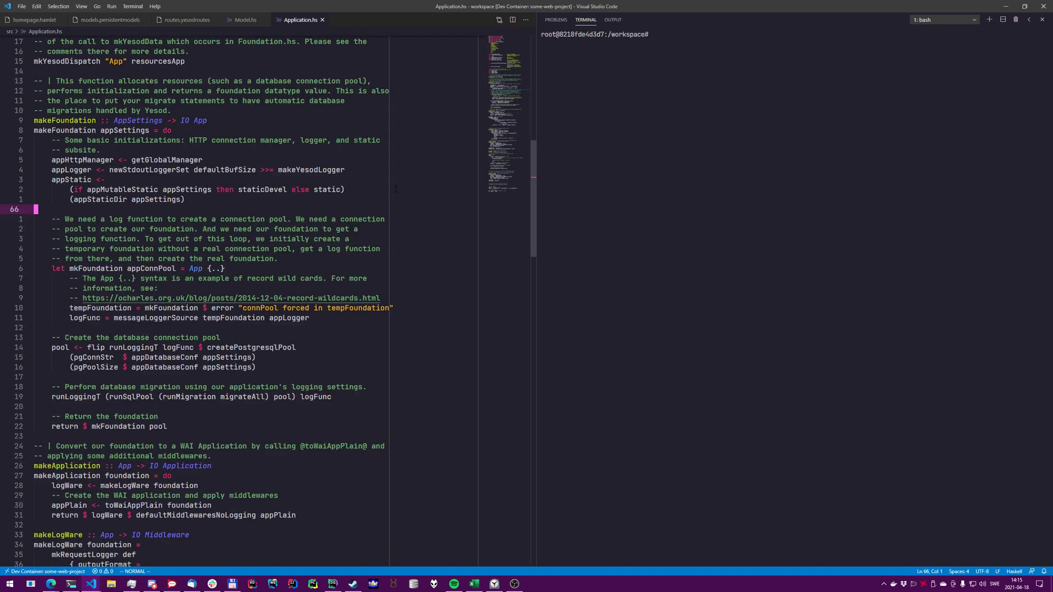
pyautogui.click(695, 338)
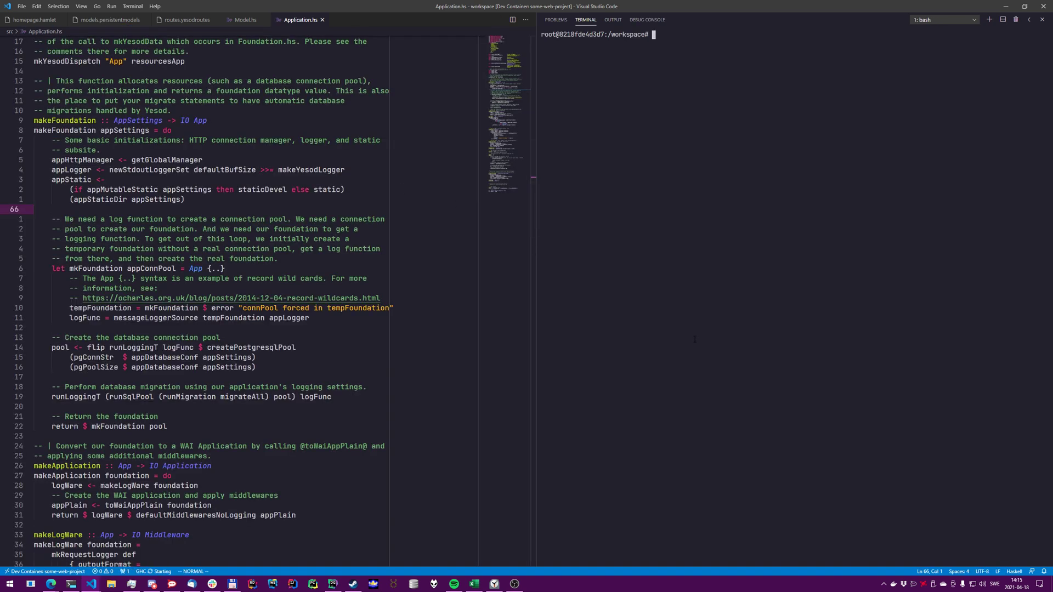
pyautogui.click(126, 130)
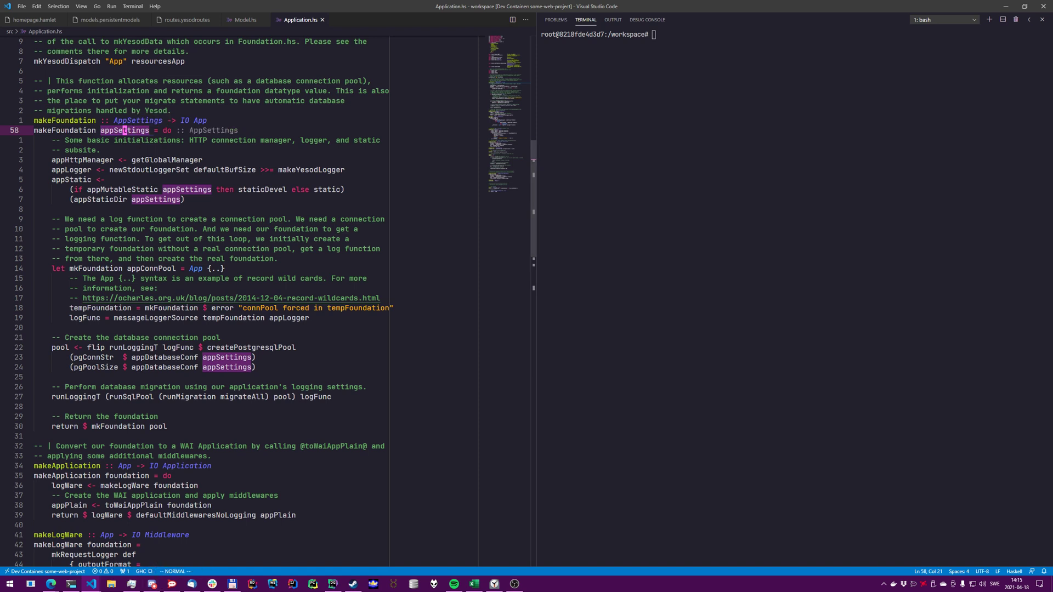
pyautogui.click(151, 160)
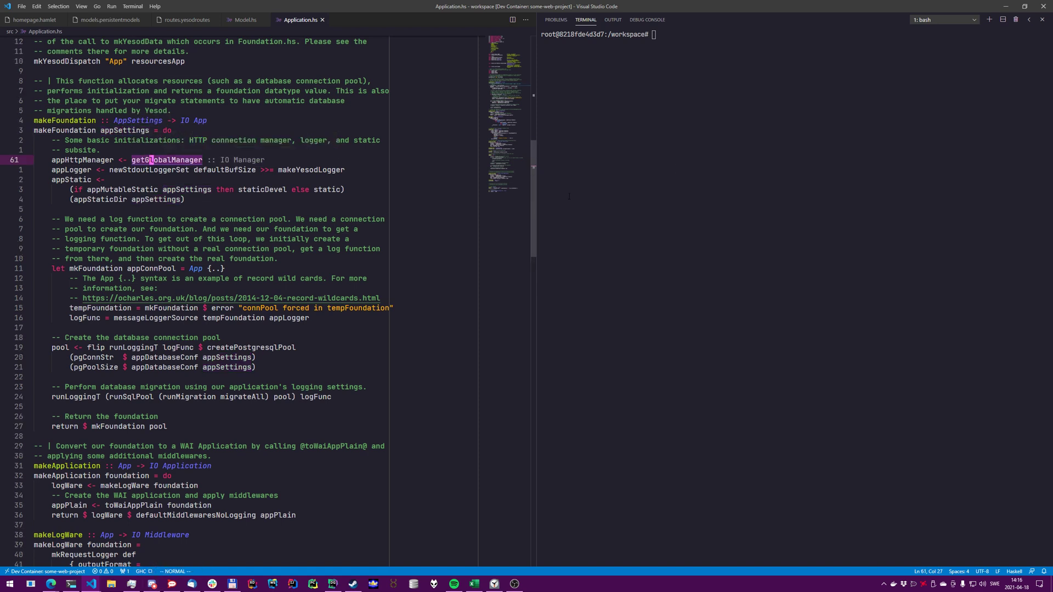
pyautogui.click(706, 213)
pyautogui.write('stack build --fast && stack exec -- yesod devel')
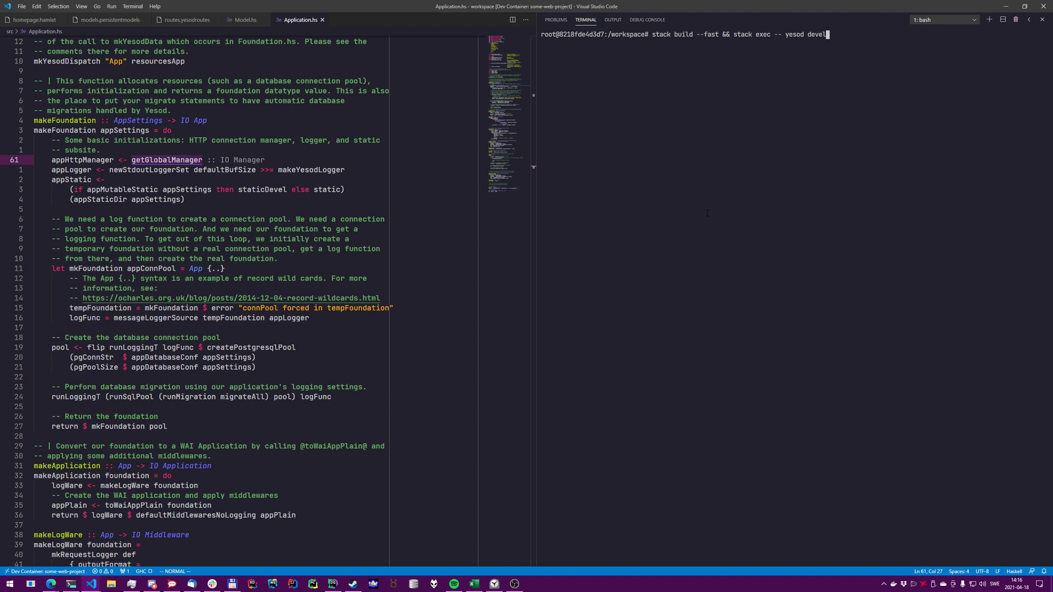
pyautogui.press('Return')
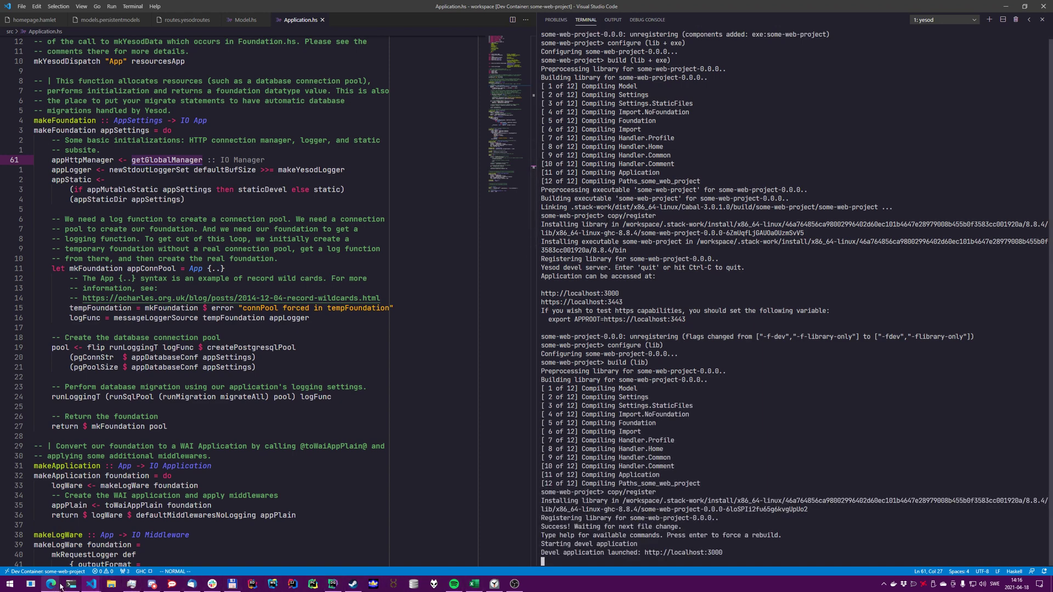
# Step: Restore the browser to a smaller window, reload localhost:3000, and return to the editor
pyautogui.click(138, 539)
pyautogui.moveTo(434, 4)
pyautogui.mouseDown()
pyautogui.moveTo(433, 58)
pyautogui.moveTo(314, 64)
pyautogui.mouseUp()
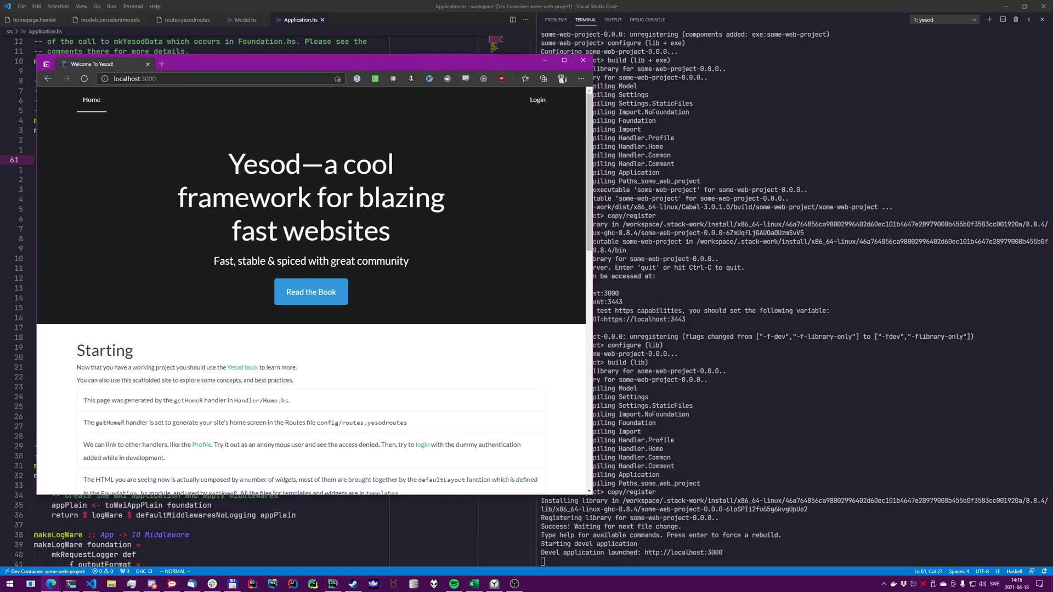
pyautogui.click(84, 78)
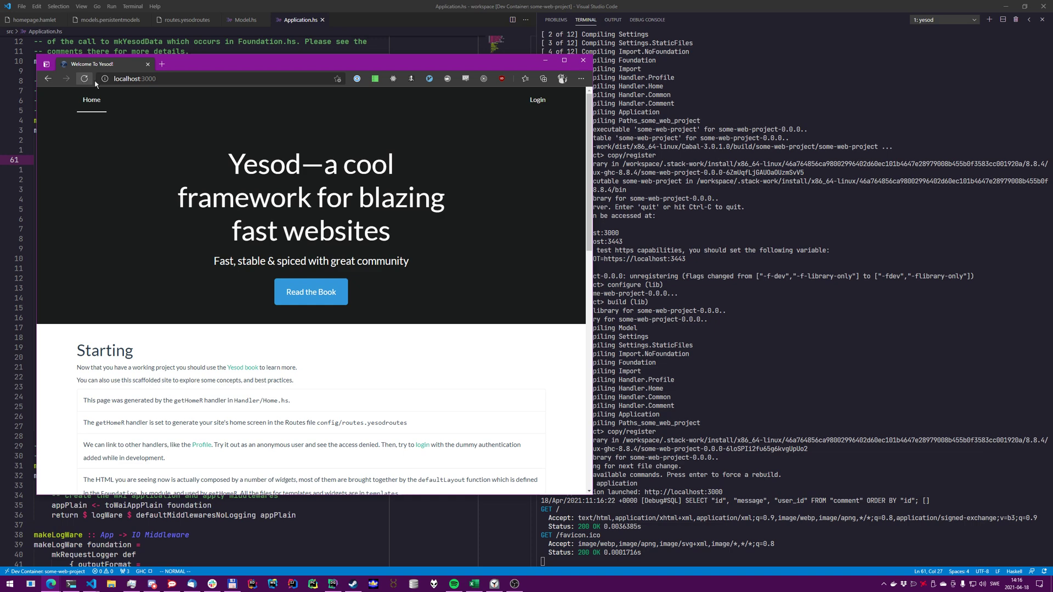
pyautogui.click(207, 41)
# Step: Change the homepage.hamlet heading word 'cool' to 'modern' and save to trigger a rebuild
pyautogui.hotkey('ctrl', 'p')
pyautogui.press('Return')
pyautogui.hotkey('ctrl', 'p')
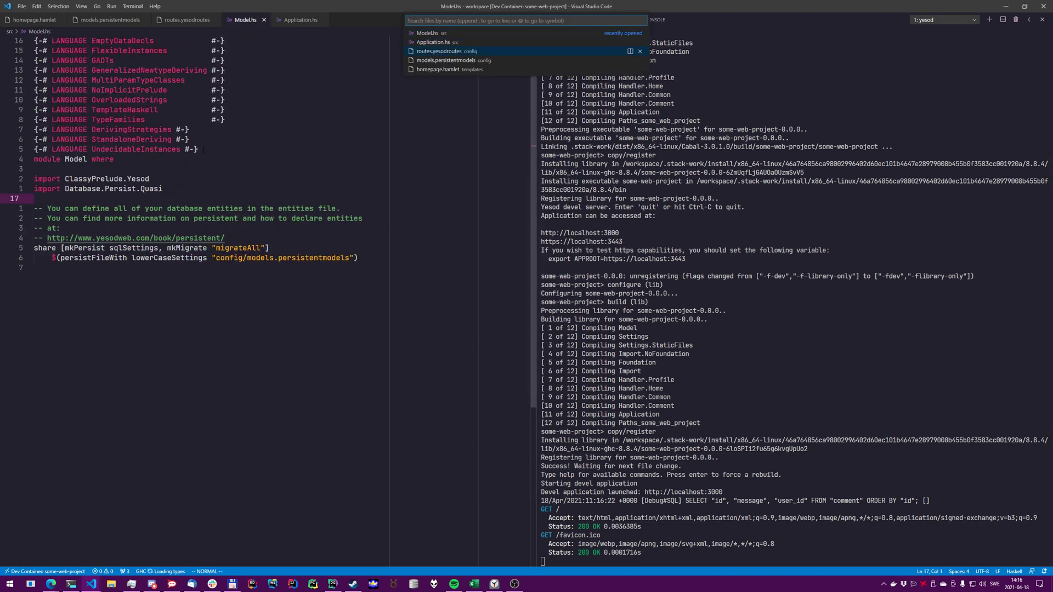
pyautogui.hotkey('ctrl', 'p')
pyautogui.hotkey('ctrl', 'p')
pyautogui.hotkey('ctrl', 'p')
pyautogui.hotkey('ctrl', 'p')
pyautogui.hotkey('ctrl', 'p')
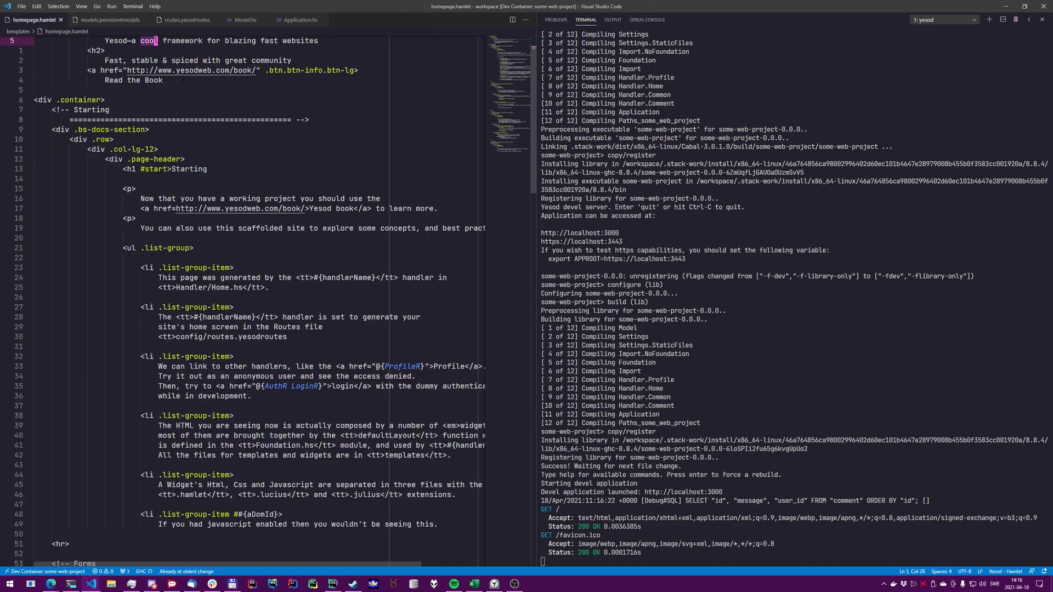
pyautogui.write('ciwmodern')
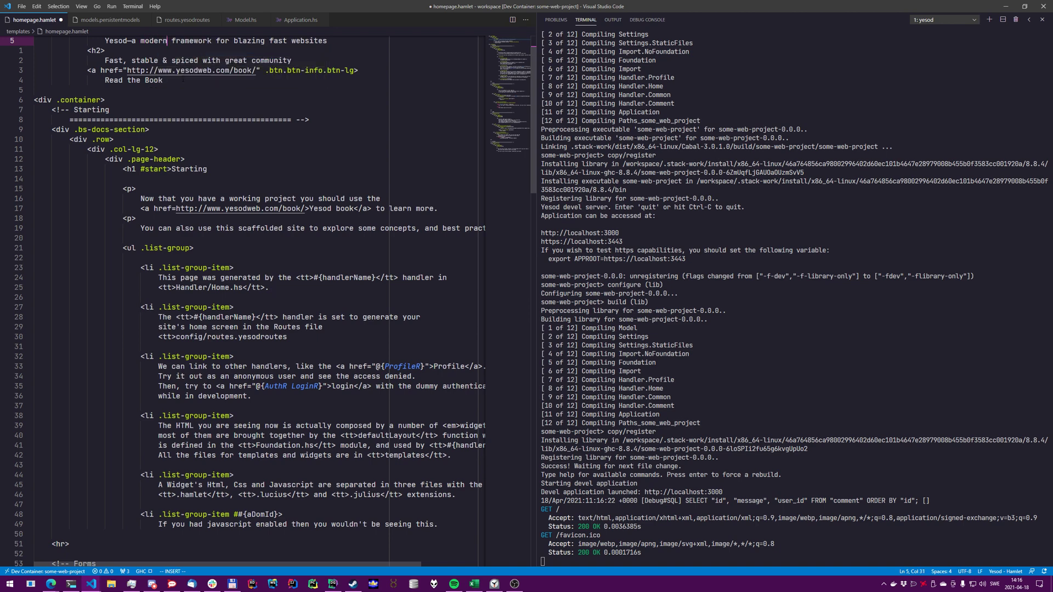
pyautogui.press('Escape')
pyautogui.hotkey('ctrl', 's')
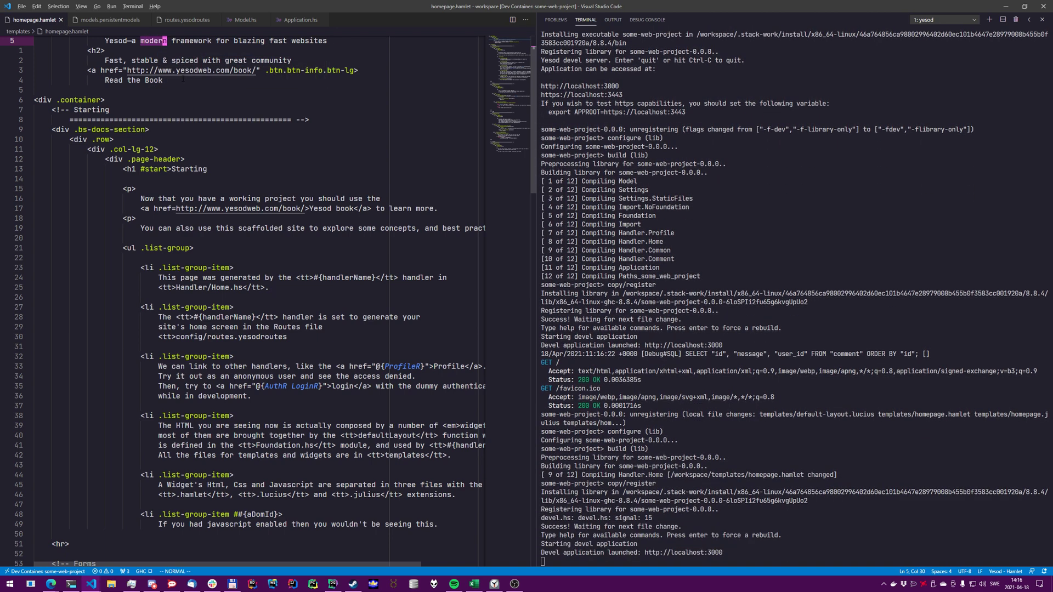
# Step: Reload the browser to confirm the 'a modern framework' heading, then stop the dev server
pyautogui.hotkey('alt', 'Tab')
pyautogui.press('F5')
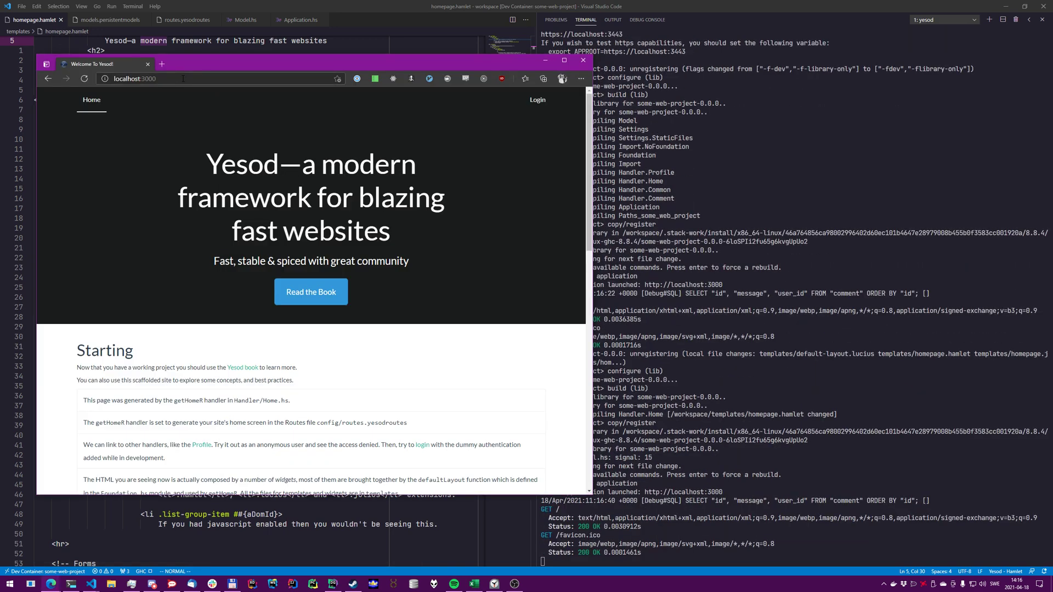
pyautogui.hotkey('alt', 'Tab')
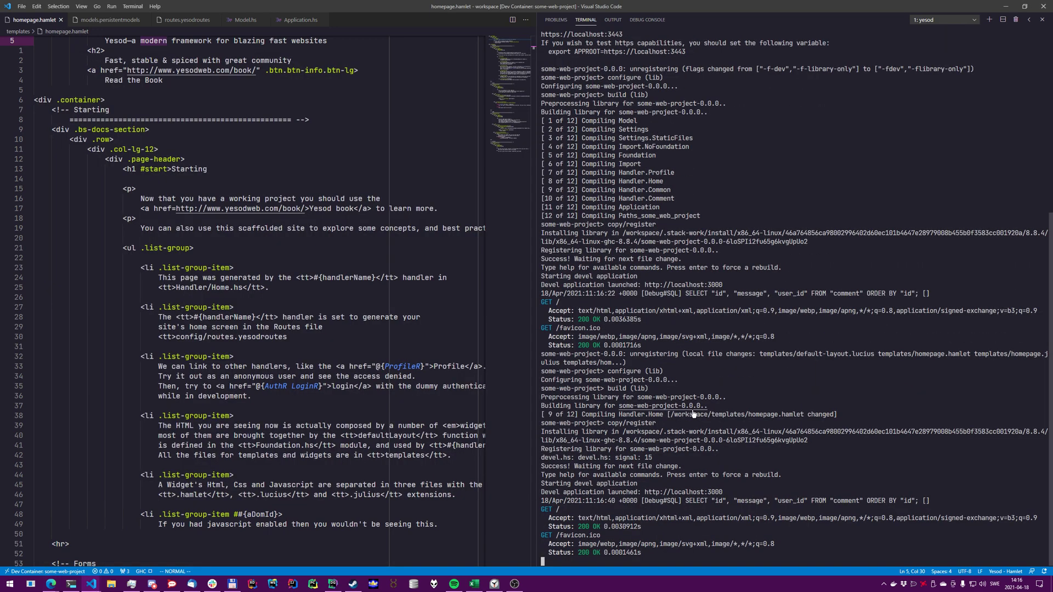
pyautogui.hotkey('ctrl', 'c')
# Step: Reopen the project in WSL outside the dev container via the Command Palette
pyautogui.click(239, 162)
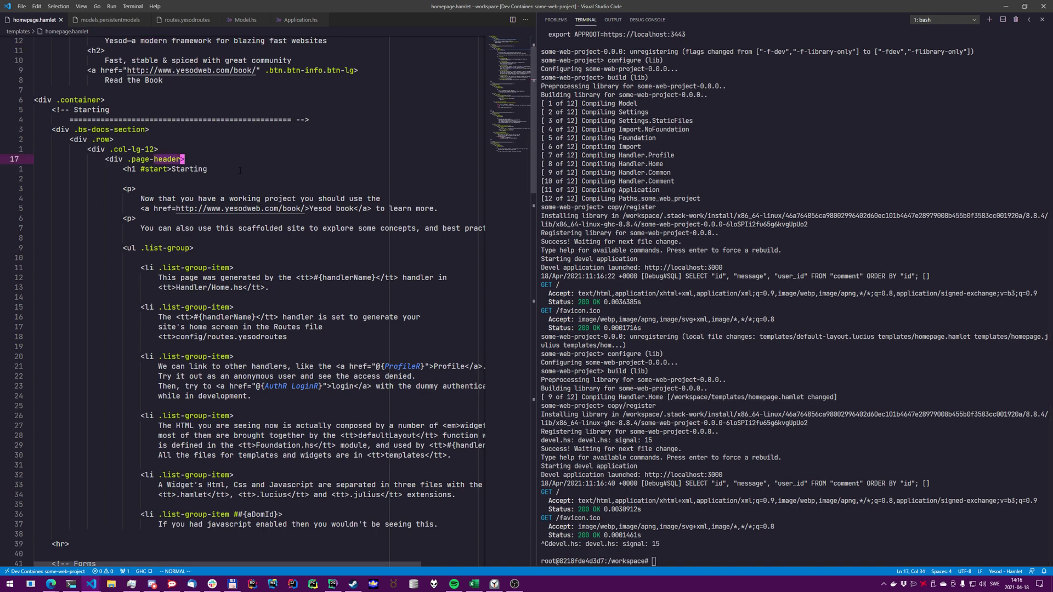
pyautogui.hotkey('ctrl', 'shift', 'p')
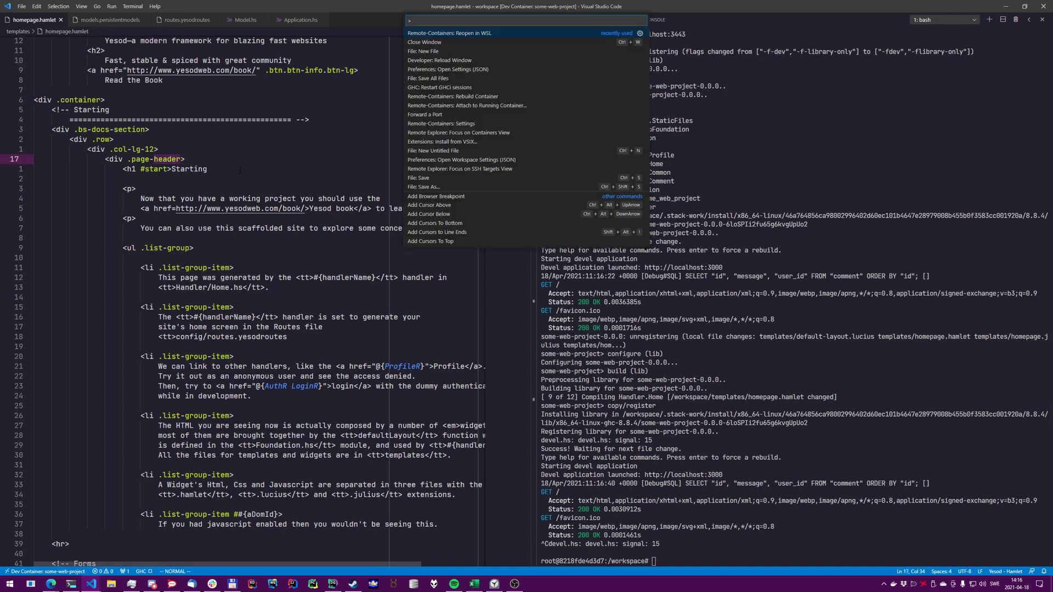
pyautogui.press('Return')
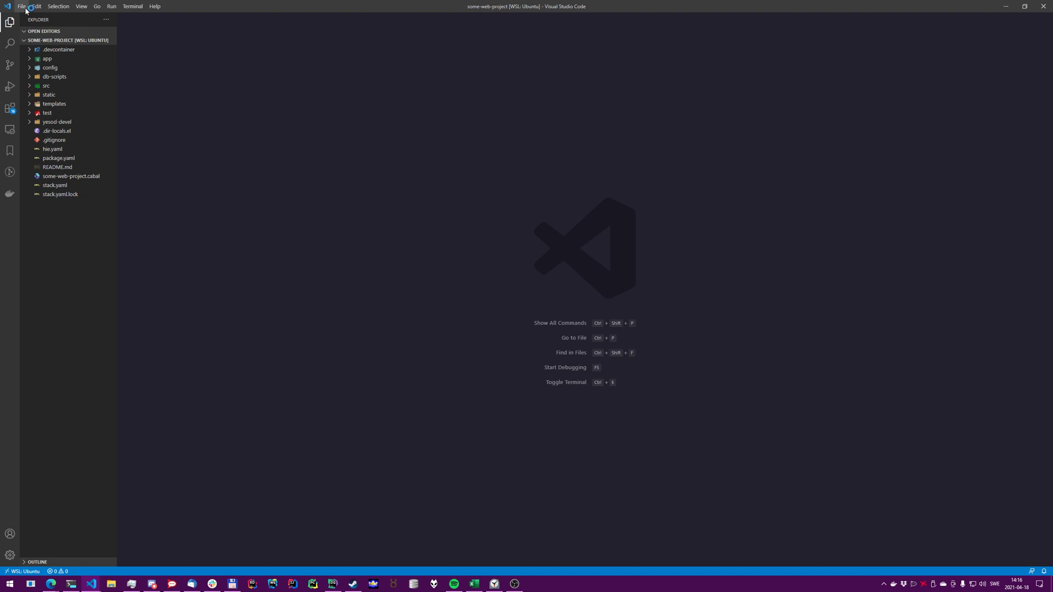
# Step: Close the VS Code window and the Edge browser window
pyautogui.click(26, 9)
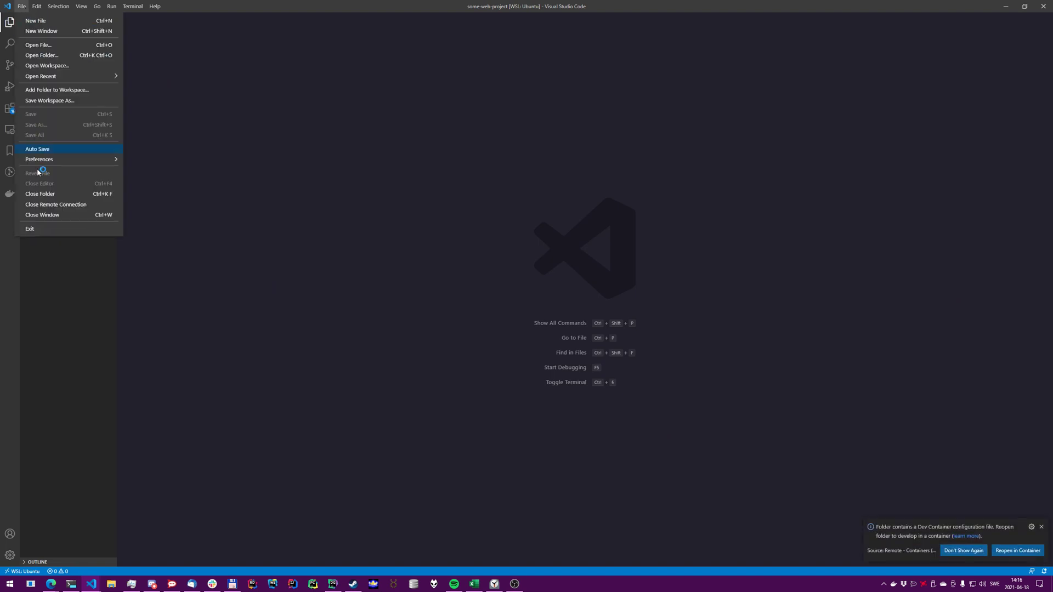
pyautogui.click(42, 215)
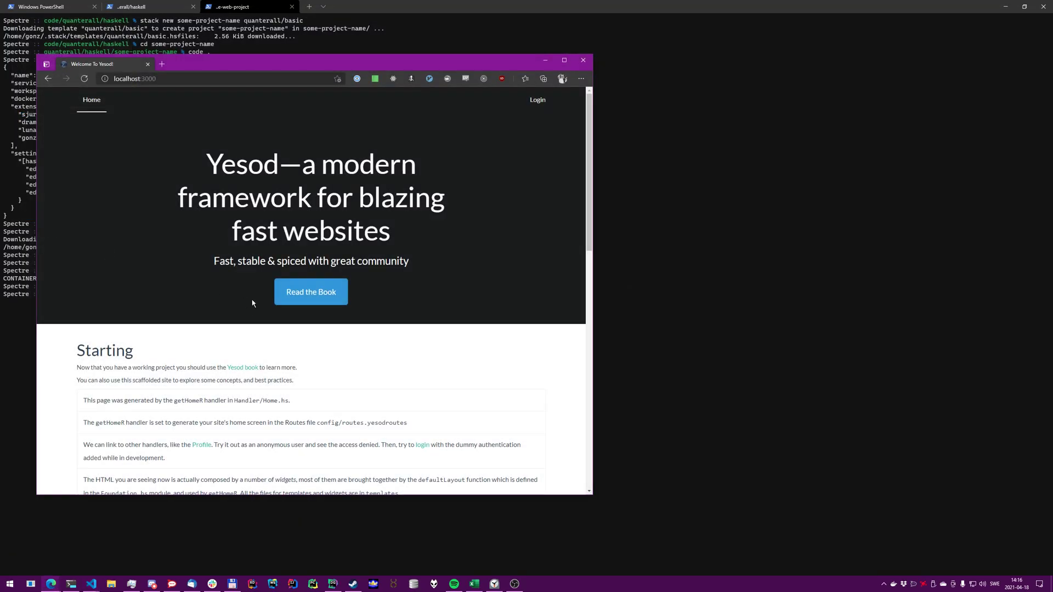
pyautogui.click(584, 47)
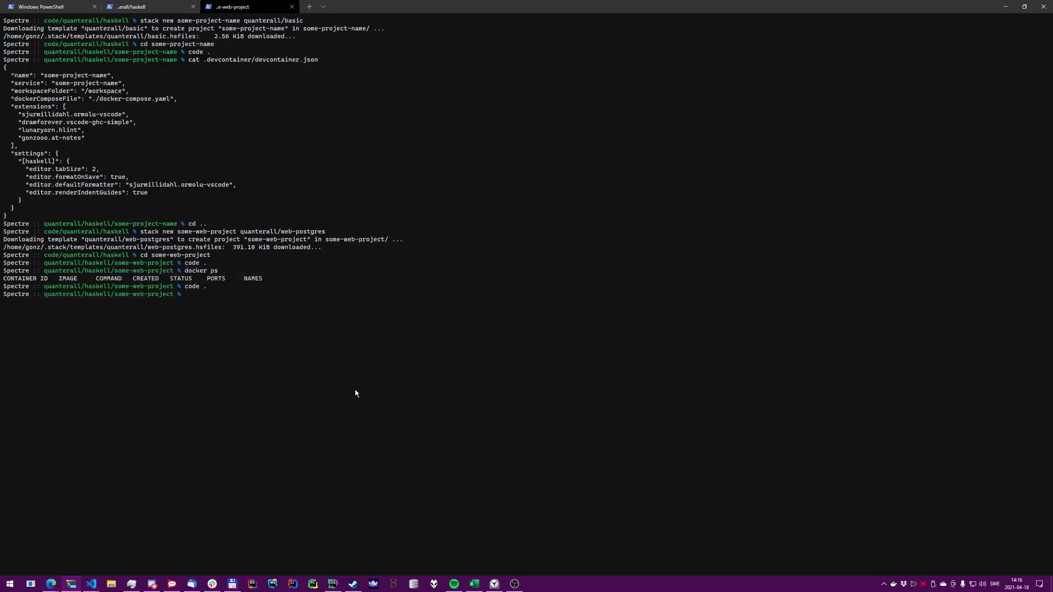
pyautogui.write('cd .')
# Step: Run 'stack new some-new-web-project quanterall/web-postgres', enter the folder and launch 'code .'
pyautogui.press('Return')
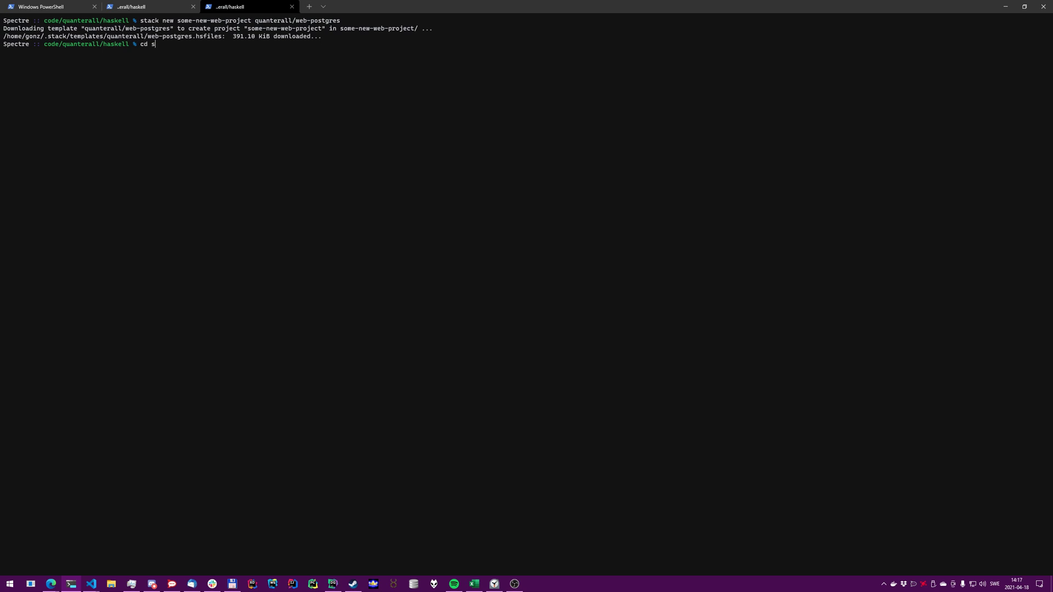
pyautogui.write('me-')
pyautogui.press('Tab')
pyautogui.press('Return')
pyautogui.write('ode .')
pyautogui.press('Return')
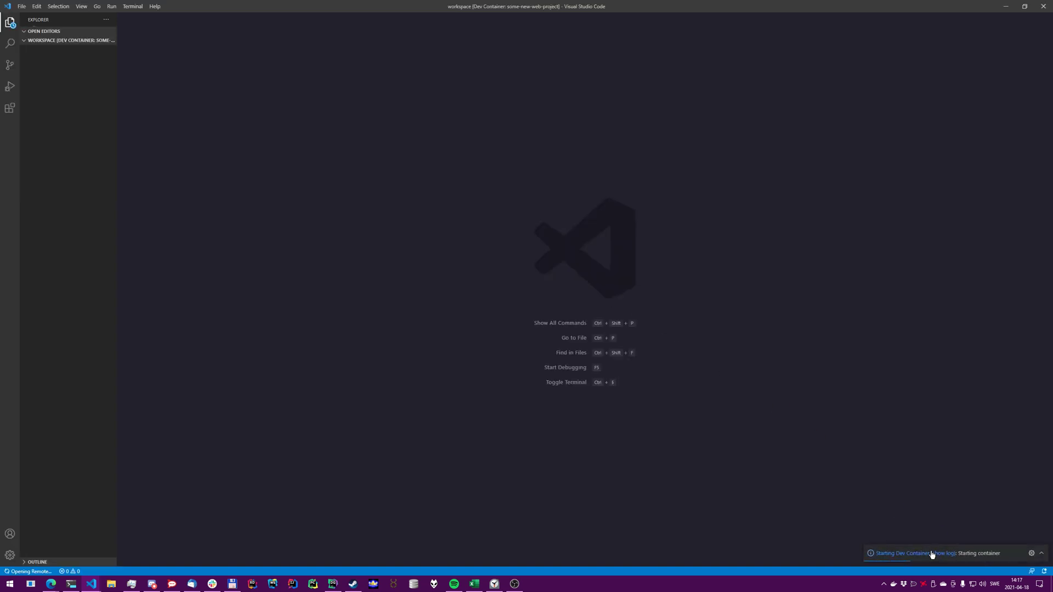
# Step: Show the container log, then run 'stack build --fast && stack exec -- yesod devel' in a new bash terminal
pyautogui.click(933, 555)
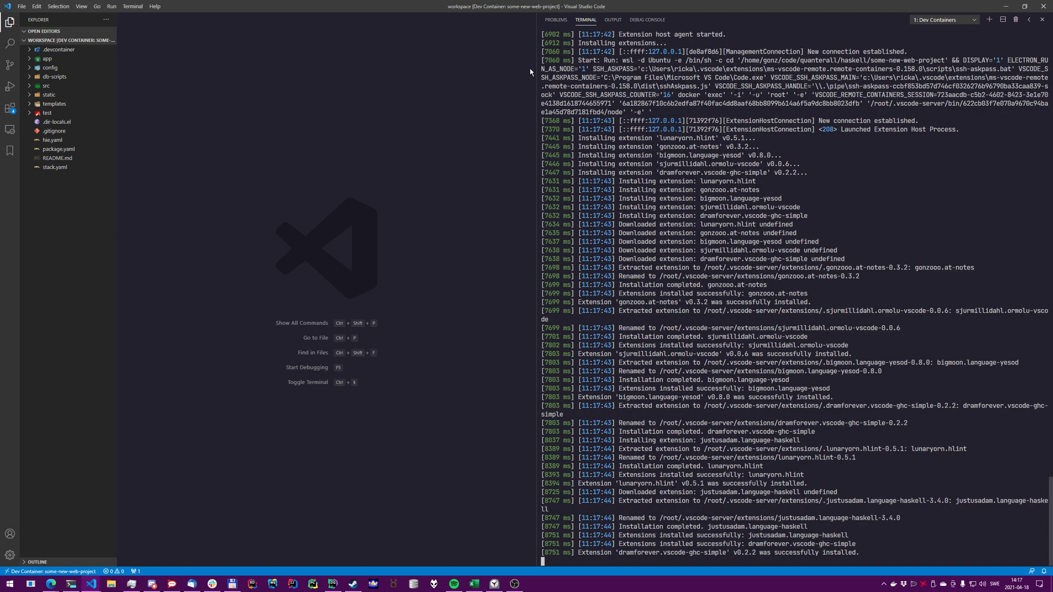
pyautogui.click(990, 19)
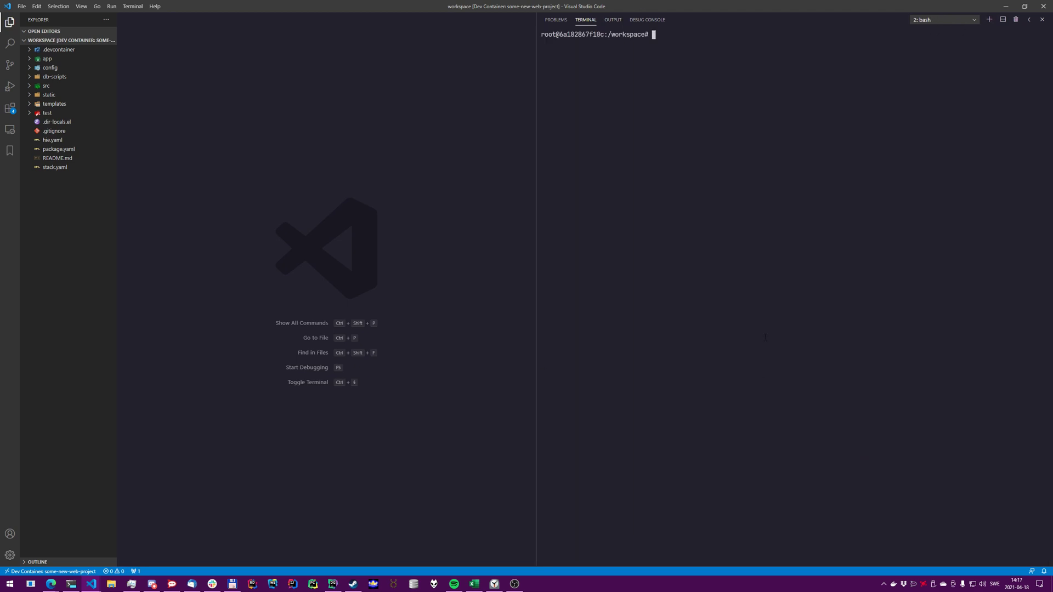
pyautogui.write('stack ')
pyautogui.write('build --fas')
pyautogui.press('BackSpace')
pyautogui.press('BackSpace')
pyautogui.press('BackSpace')
pyautogui.write('-fast && stack exec -- yesod devel')
pyautogui.press('Return')
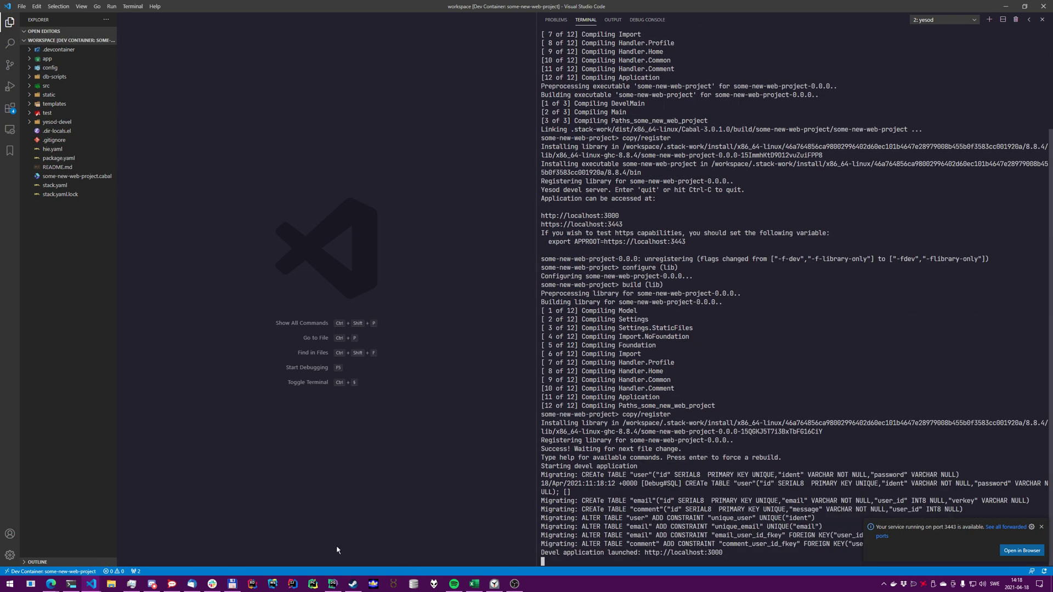
# Step: Bring the Yesod browser window forward and reload localhost:3000 several times
pyautogui.click(73, 580)
pyautogui.click(117, 547)
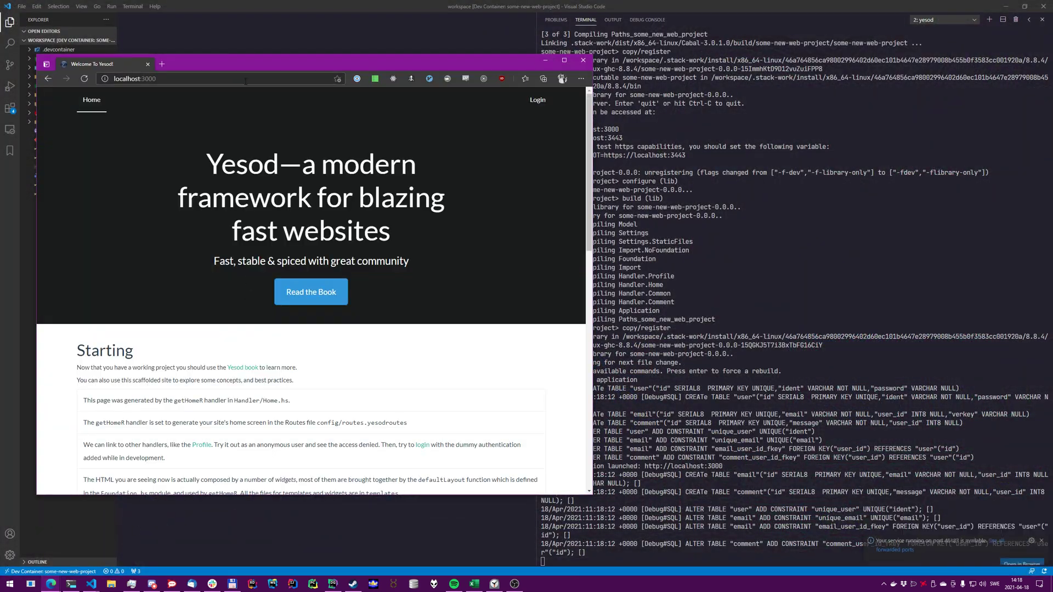
pyautogui.click(84, 79)
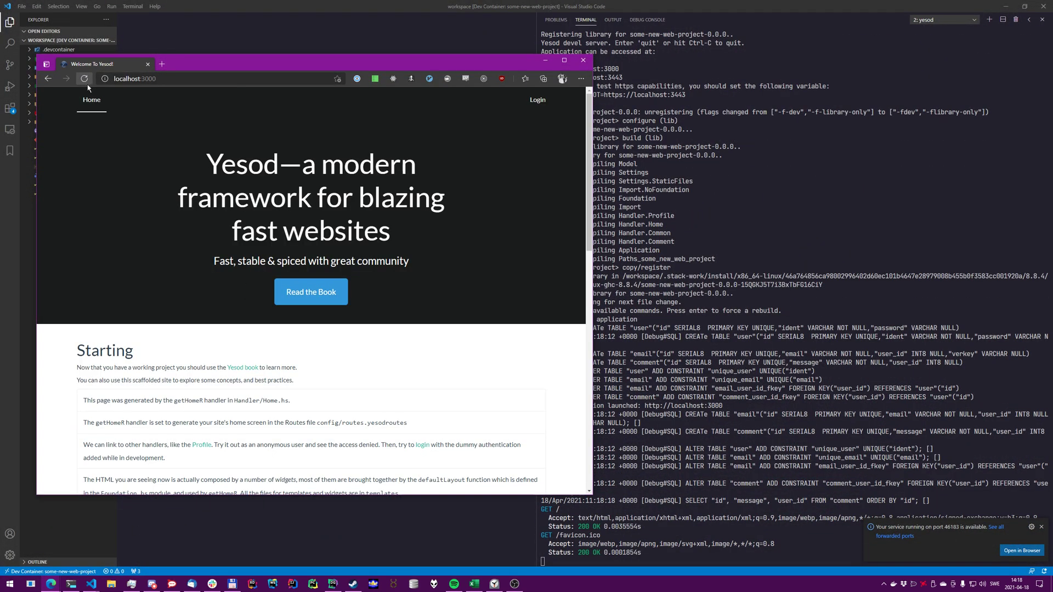
pyautogui.click(84, 79)
pyautogui.click(83, 79)
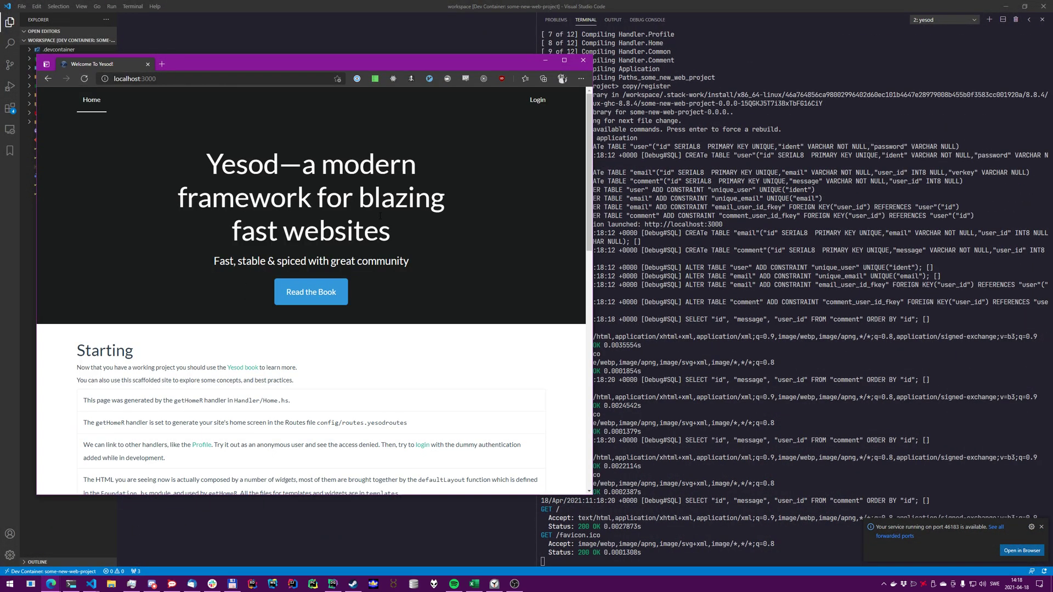
# Step: Return to the editor and stop the development server with Ctrl+C
pyautogui.click(610, 222)
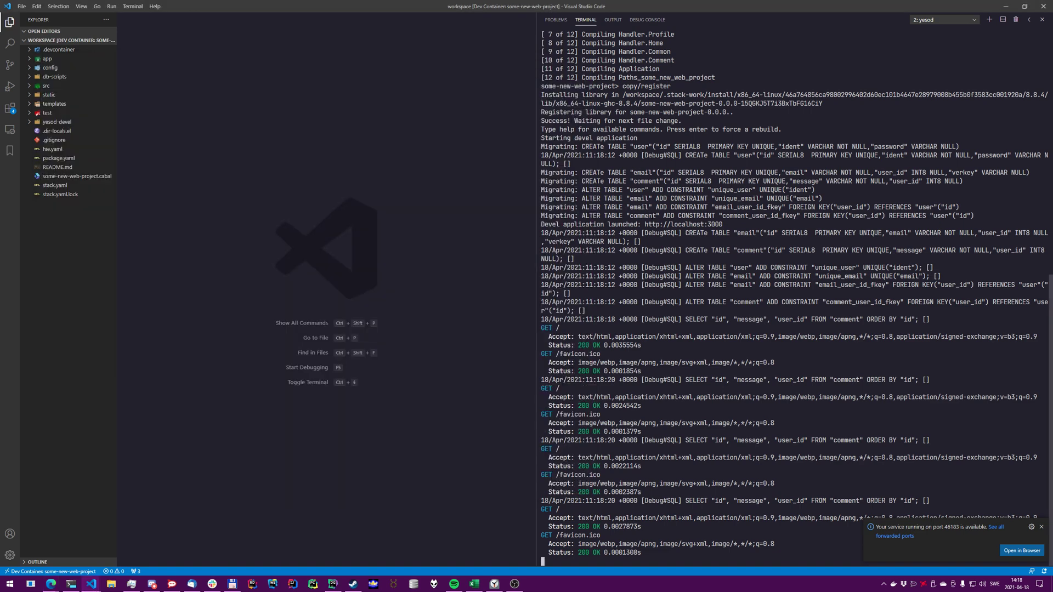
pyautogui.hotkey('ctrl', 'c')
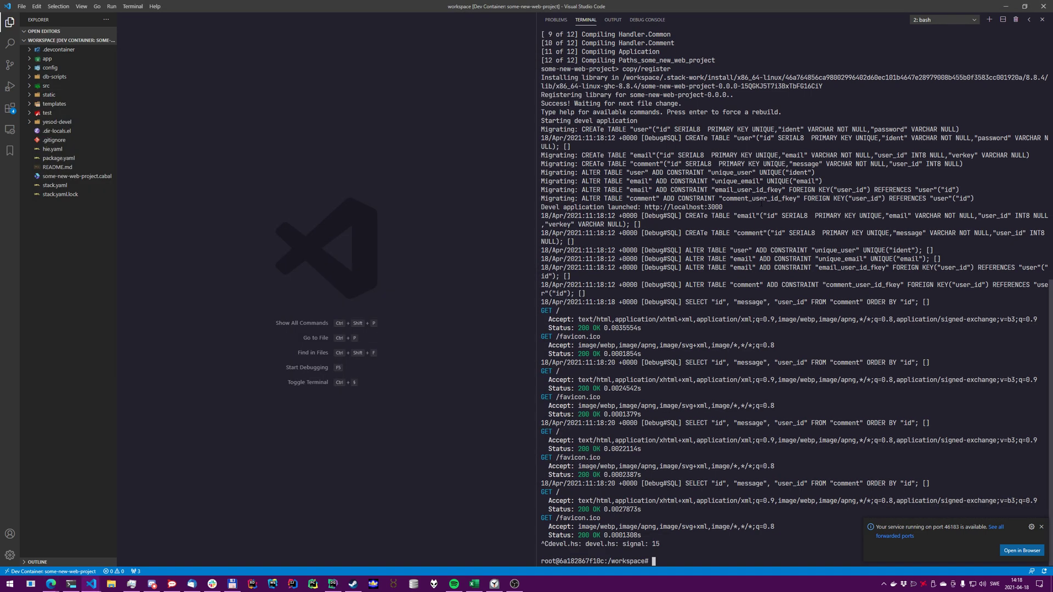
pyautogui.click(23, 6)
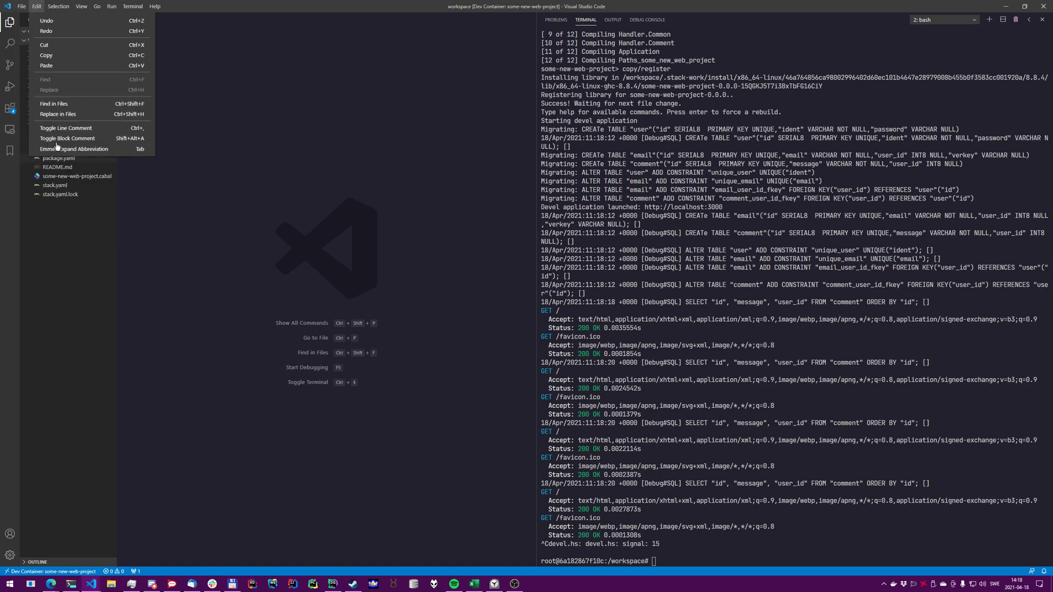